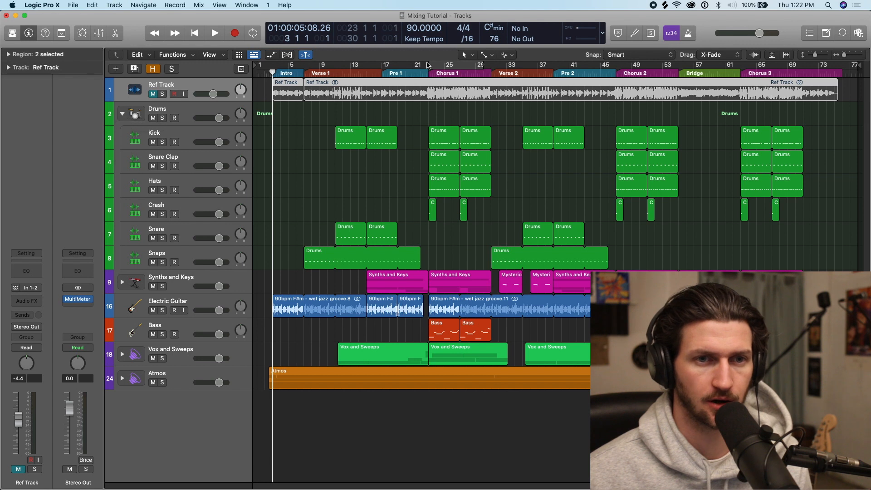
# Step: Set the cycle range over Chorus 1, solo the Kick track and play the loop briefly
pyautogui.moveTo(429, 65); pyautogui.dragTo(488, 71)
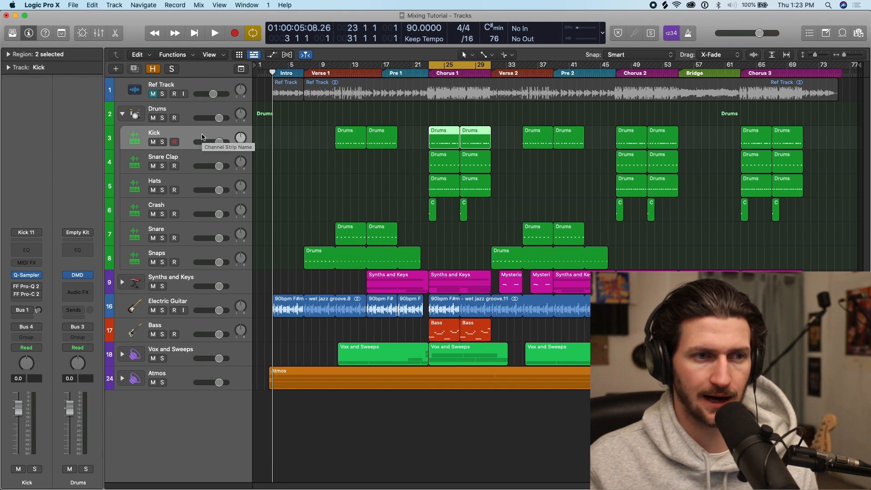
pyautogui.click(163, 142)
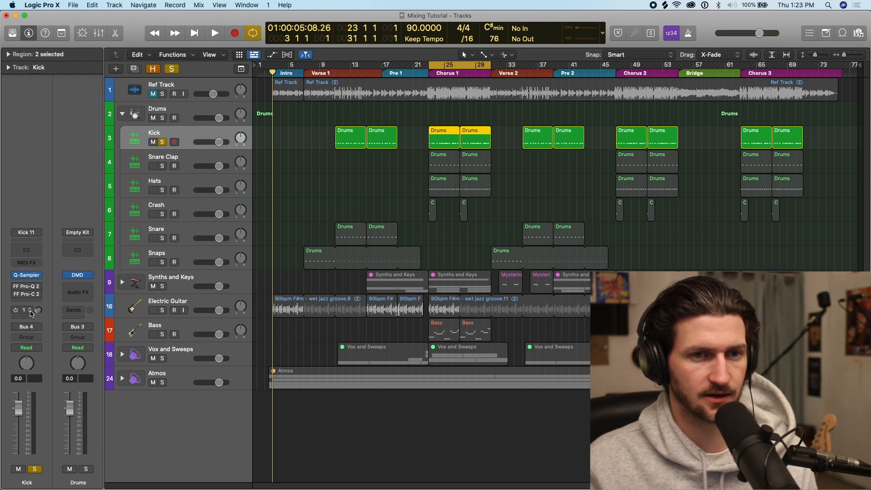
pyautogui.press('space')
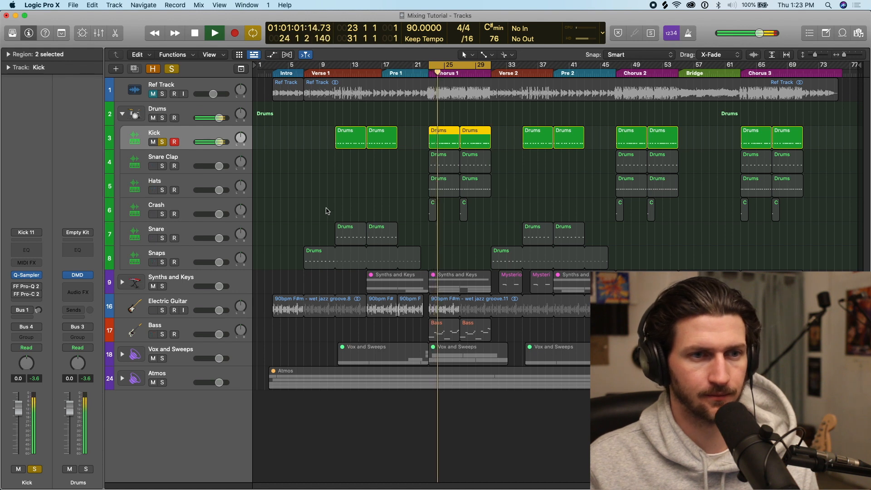
pyautogui.press('space')
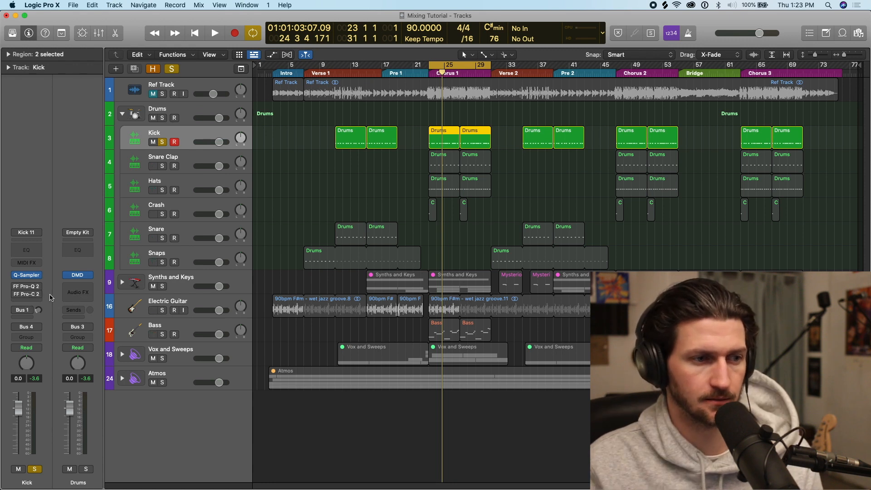
# Step: Open the Kick's FF Pro-Q 2, then insert a Channel EQ on the same track and close its window
pyautogui.click(28, 287)
pyautogui.moveTo(489, 145); pyautogui.dragTo(472, 122)
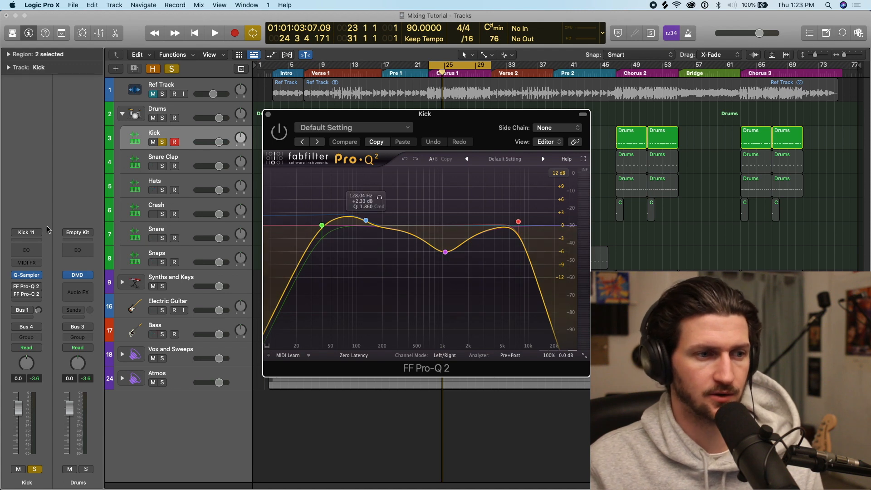
pyautogui.click(26, 250)
pyautogui.moveTo(310, 134); pyautogui.dragTo(346, 20)
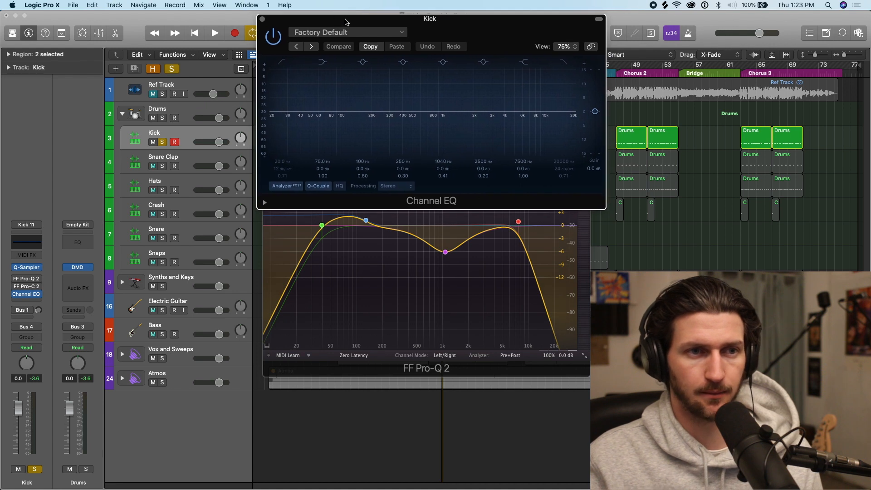
pyautogui.click(263, 20)
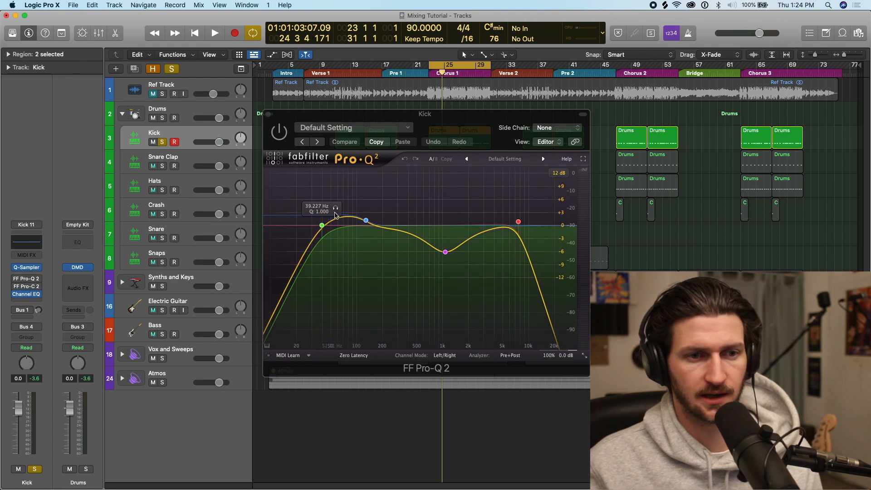
# Step: Solo-listen to the low cut band at about 39 Hz in Pro-Q 2 and audition the kick in the loop
pyautogui.click(336, 210)
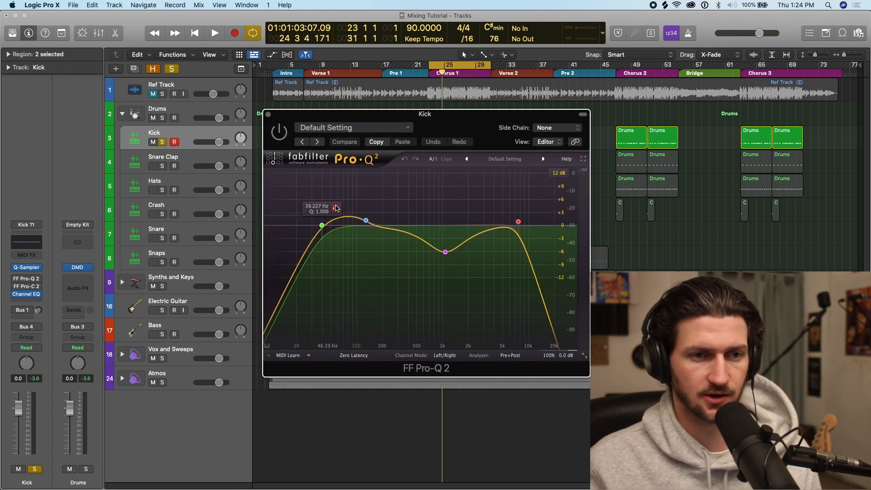
pyautogui.click(336, 206)
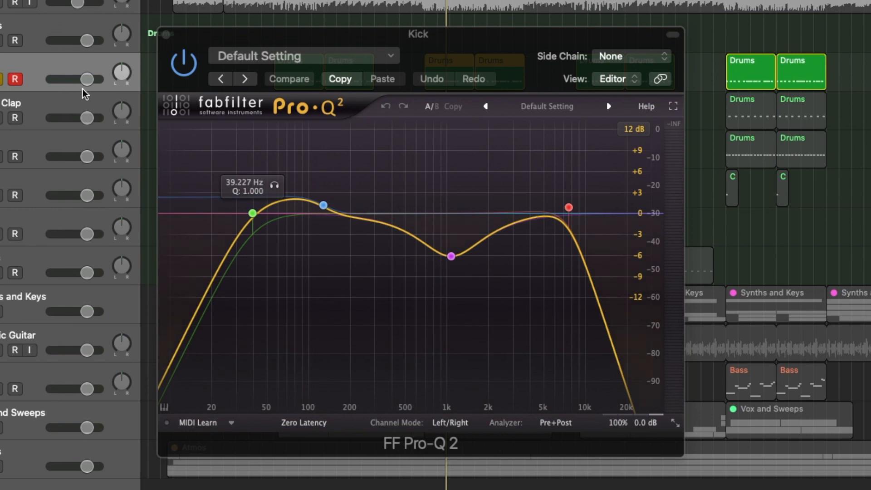
pyautogui.press('space')
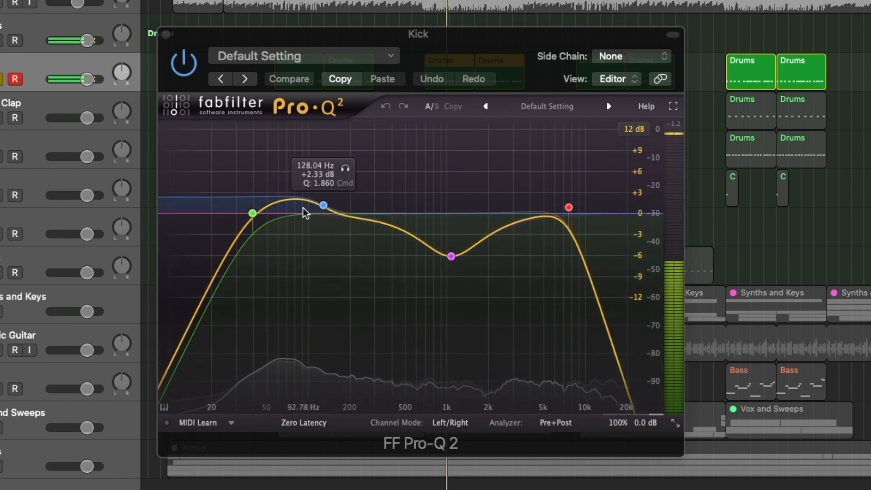
pyautogui.press('space')
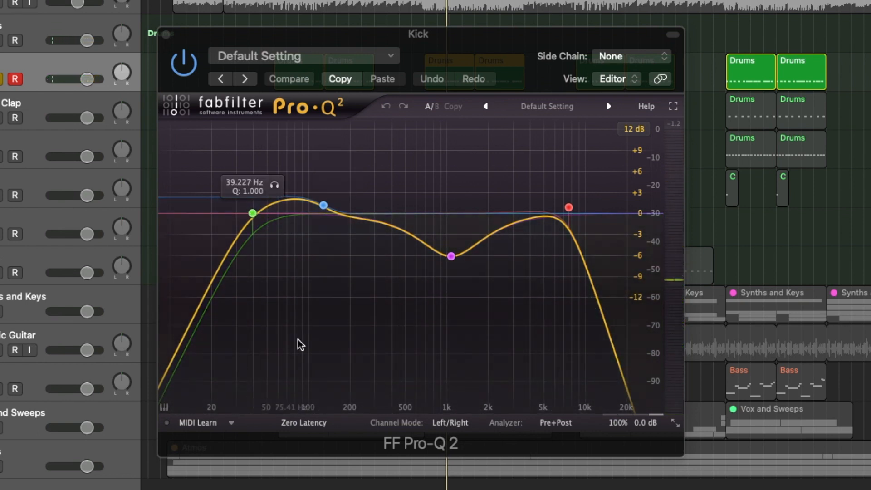
pyautogui.press('space')
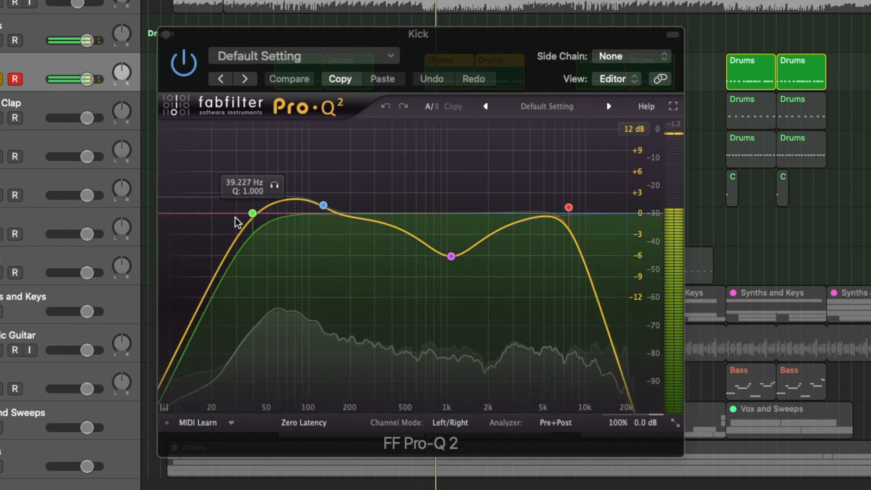
pyautogui.press('space')
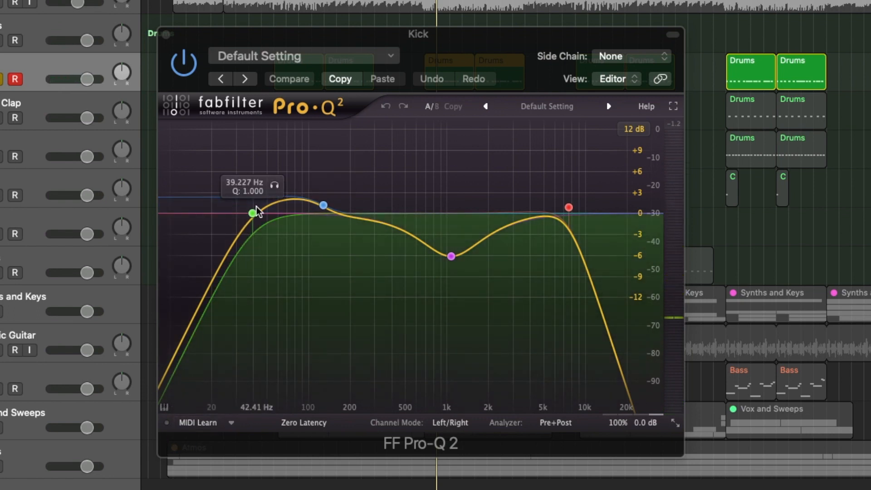
# Step: Select the low shelf band at about 128 Hz in Pro-Q 2 and audition the kick with it
pyautogui.click(324, 205)
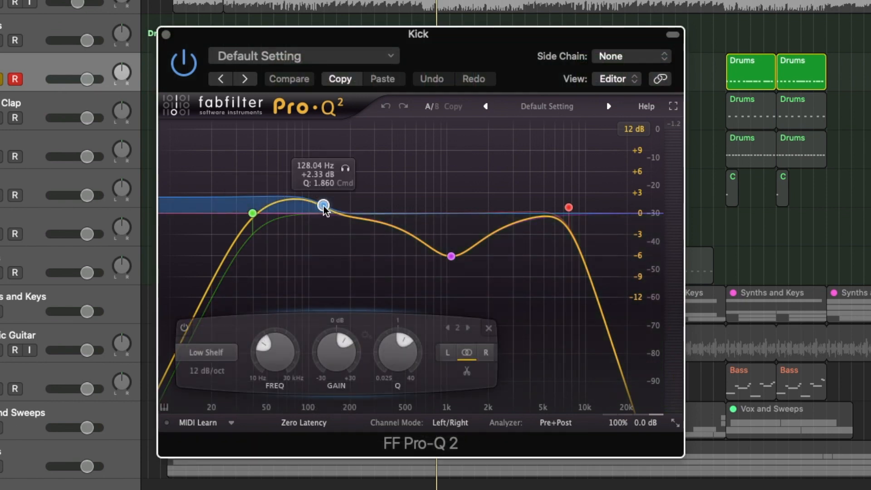
pyautogui.click(323, 205)
pyautogui.press('space')
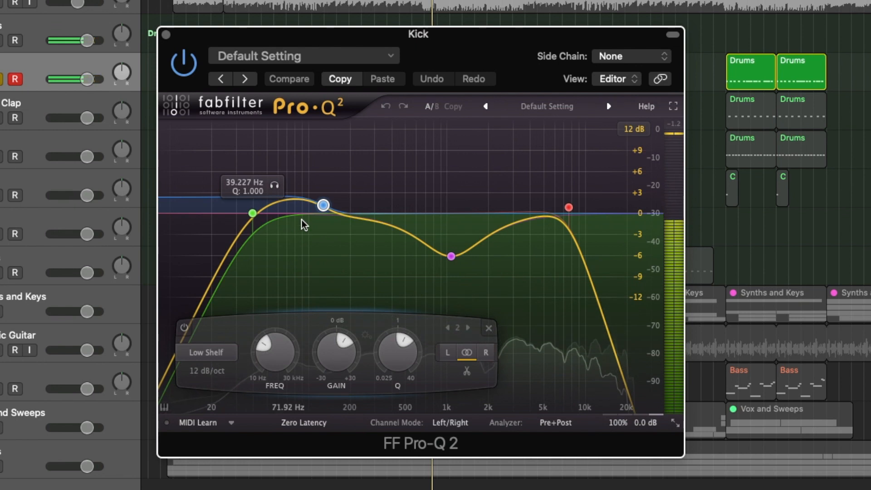
pyautogui.press('space')
# Step: Narrow the Pro-Q 2 bell cut to a Q of about 2.2 at about 1078 Hz and audition the band
pyautogui.moveTo(449, 261); pyautogui.dragTo(452, 253)
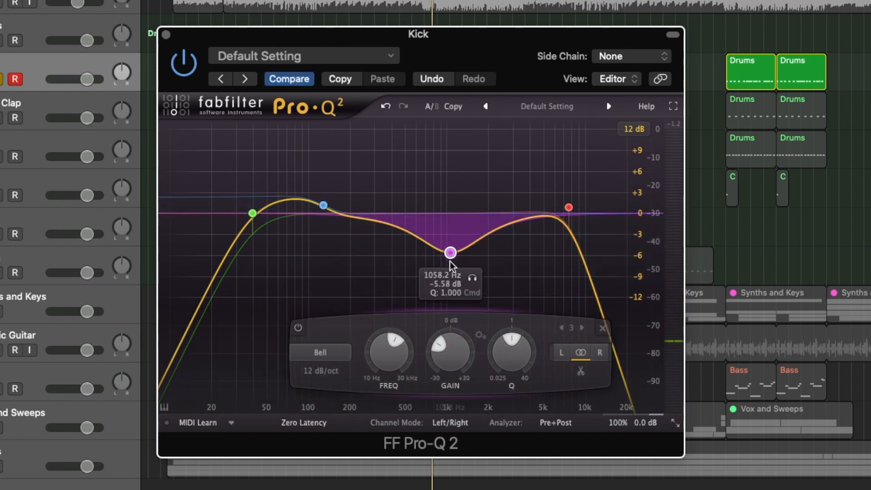
pyautogui.moveTo(476, 279); pyautogui.dragTo(472, 284)
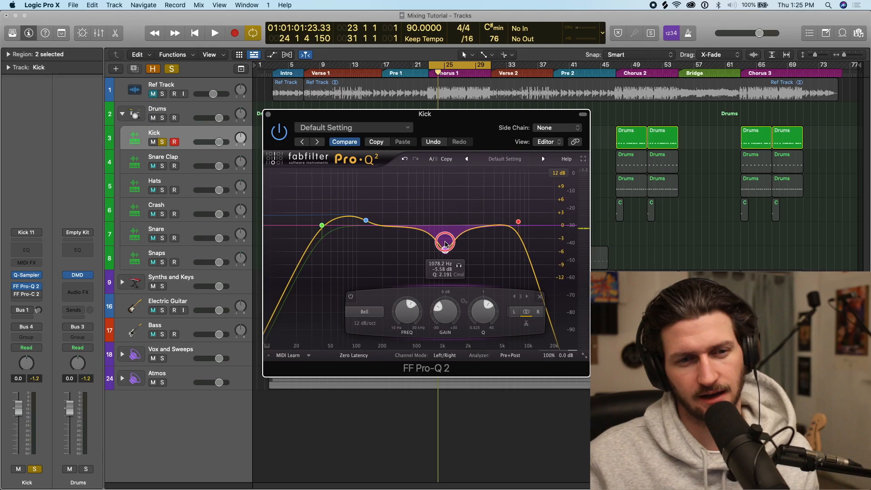
pyautogui.moveTo(445, 244); pyautogui.dragTo(445, 242)
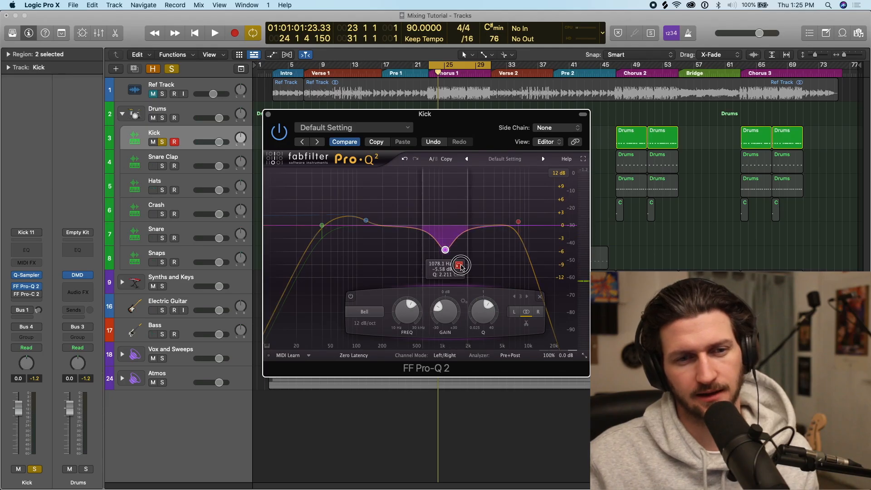
pyautogui.press('space')
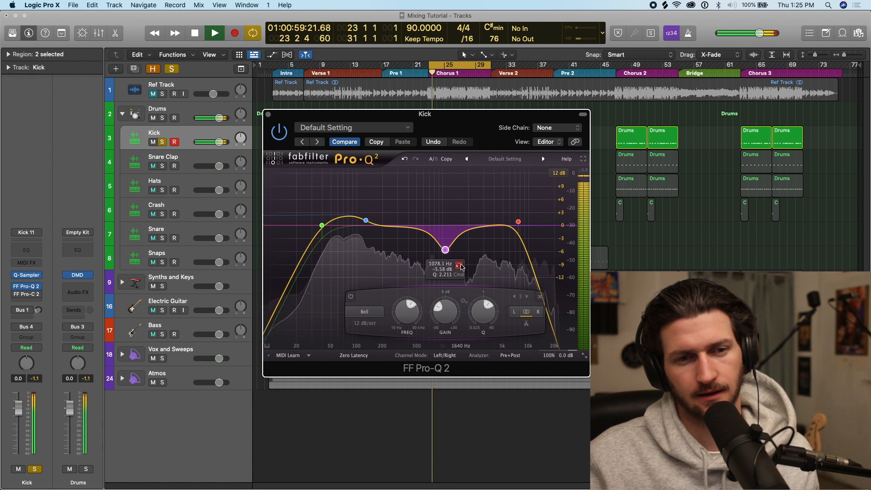
pyautogui.press('space')
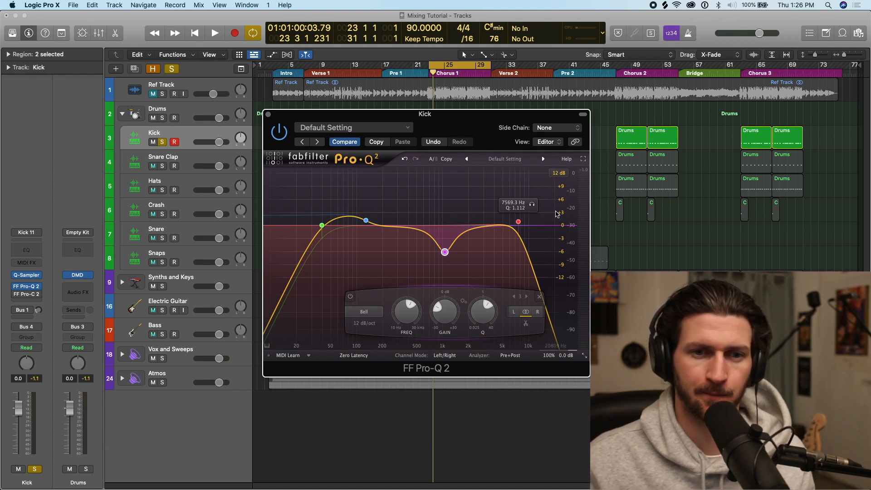
# Step: Solo-listen to the Pro-Q 2 high cut band, move it to about 8286 Hz and audition the kick
pyautogui.click(532, 205)
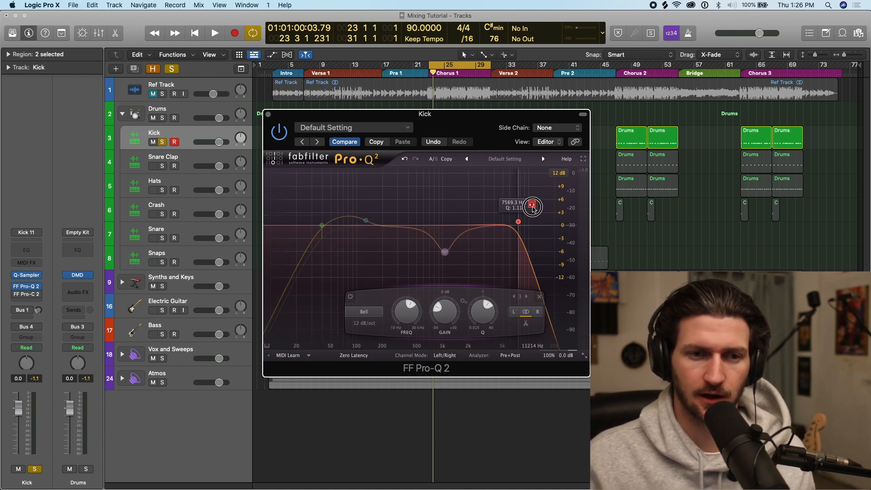
pyautogui.moveTo(533, 208); pyautogui.dragTo(539, 207)
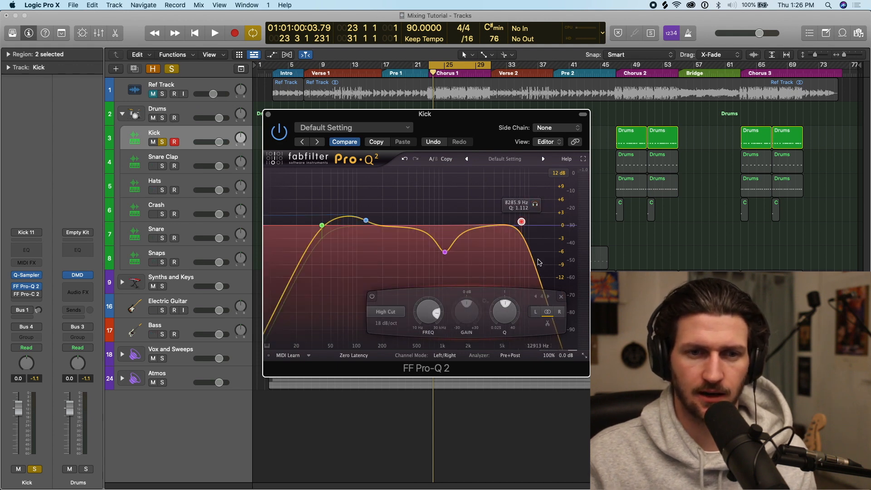
pyautogui.press('space')
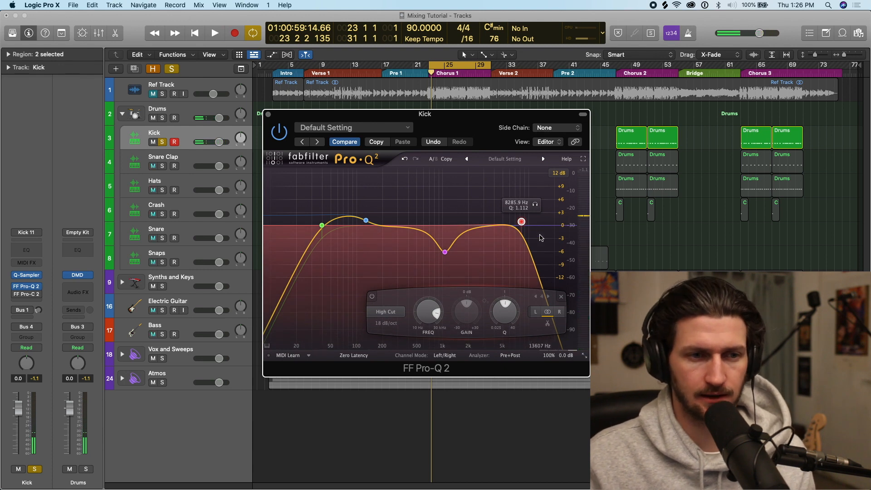
# Step: Insert a Channel EQ on the Kick, enable its low cut at about 71.5 Hz with 24 dB/Oct, and close Pro-Q 2
pyautogui.click(38, 252)
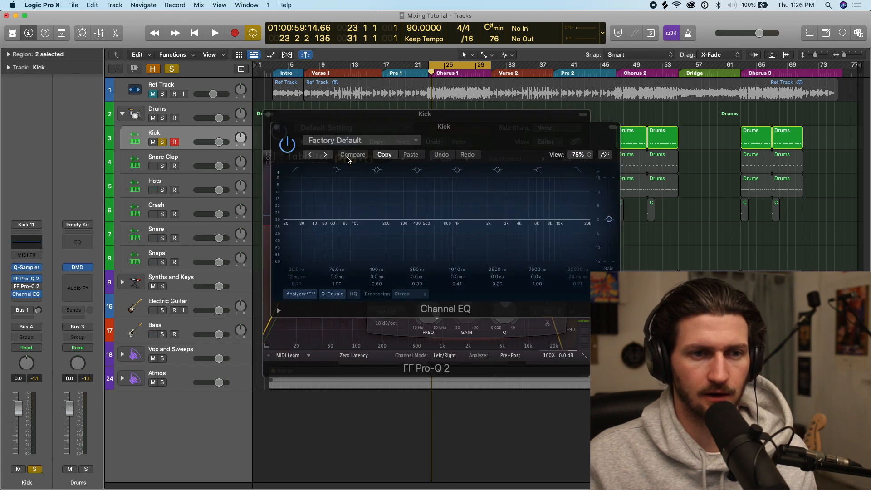
pyautogui.click(296, 169)
pyautogui.moveTo(228, 219); pyautogui.dragTo(328, 225)
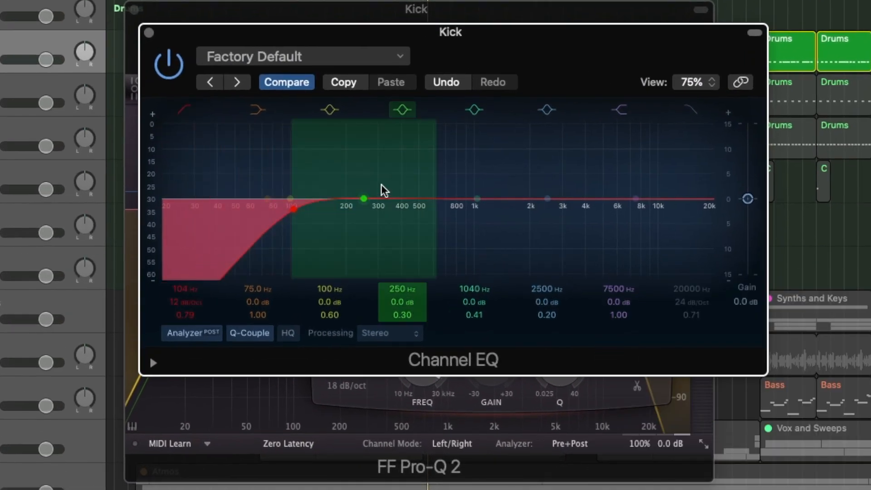
pyautogui.moveTo(365, 171); pyautogui.dragTo(336, 181)
pyautogui.click(291, 210)
pyautogui.click(150, 12)
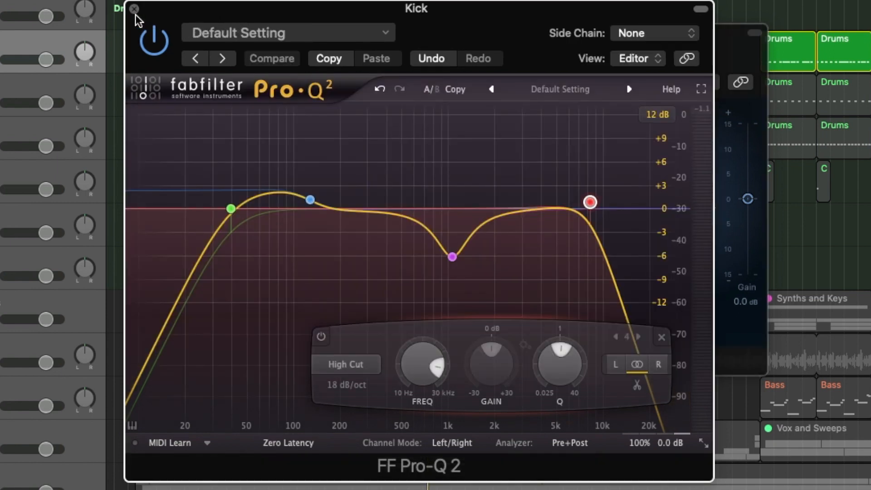
pyautogui.click(135, 12)
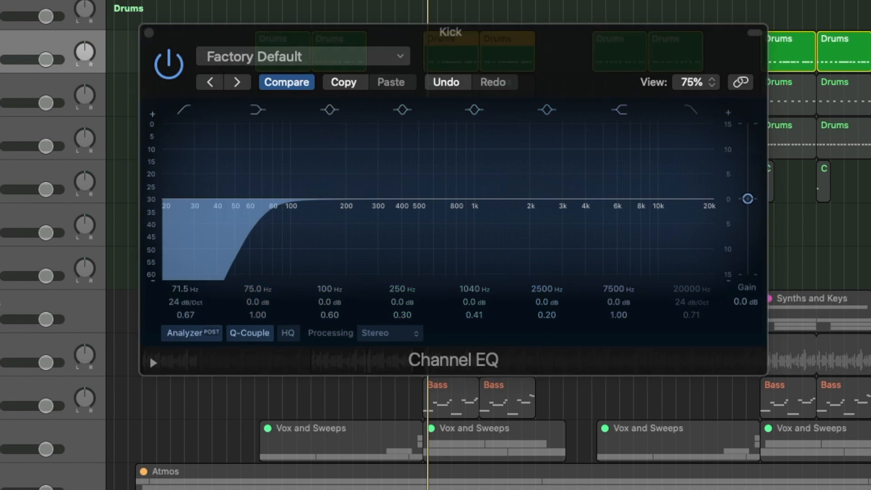
# Step: During playback, set the Channel EQ low cut to 33.4 Hz with Q 0.83 and the low shelf to +2.3 dB at 64 Hz
pyautogui.press('space')
pyautogui.moveTo(264, 213); pyautogui.dragTo(212, 211)
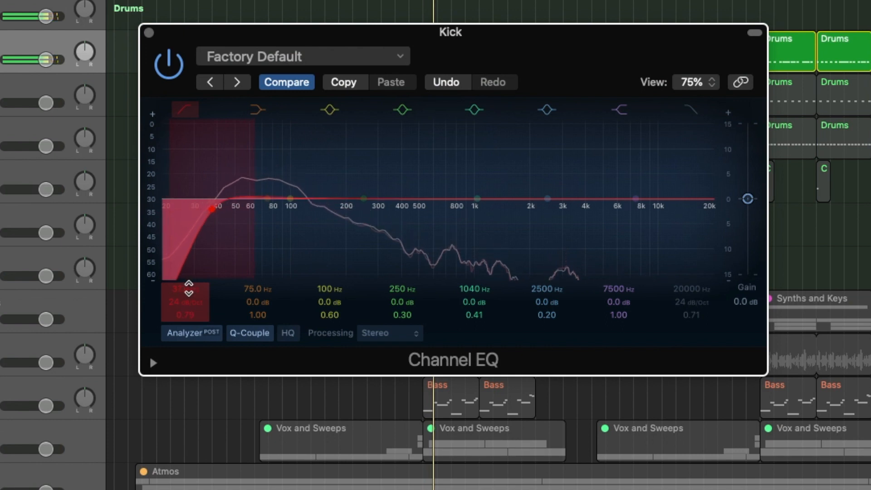
pyautogui.moveTo(208, 210); pyautogui.dragTo(203, 208)
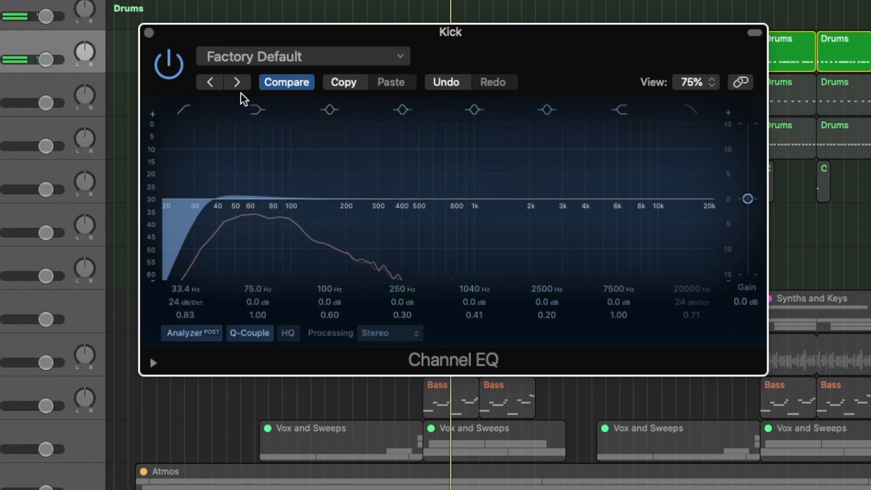
pyautogui.moveTo(275, 185)
pyautogui.mouseDown()
pyautogui.moveTo(358, 130)
pyautogui.moveTo(306, 181)
pyautogui.moveTo(250, 193)
pyautogui.moveTo(258, 186)
pyautogui.mouseUp()
pyautogui.press('space')
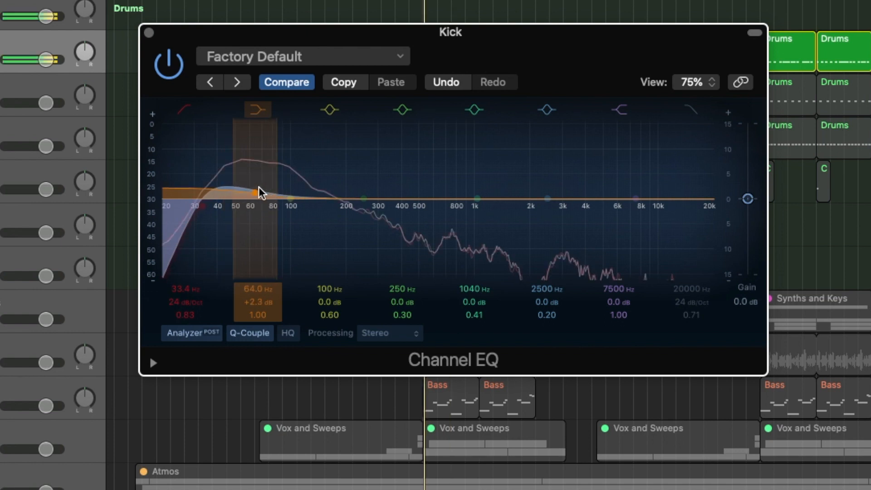
# Step: Set a Channel EQ bell to -7.0 dB at 855 Hz with Q 1.00 and the high cut to 8300 Hz, then close the EQ
pyautogui.click(472, 107)
pyautogui.click(472, 108)
pyautogui.moveTo(474, 212); pyautogui.dragTo(475, 240)
pyautogui.moveTo(524, 165); pyautogui.dragTo(506, 203)
pyautogui.press('space')
pyautogui.moveTo(480, 238); pyautogui.dragTo(464, 231)
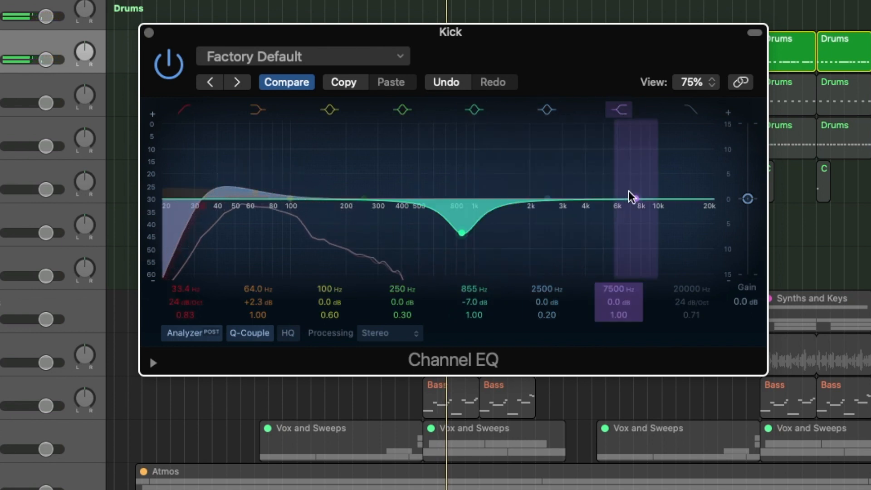
pyautogui.moveTo(712, 211); pyautogui.dragTo(642, 218)
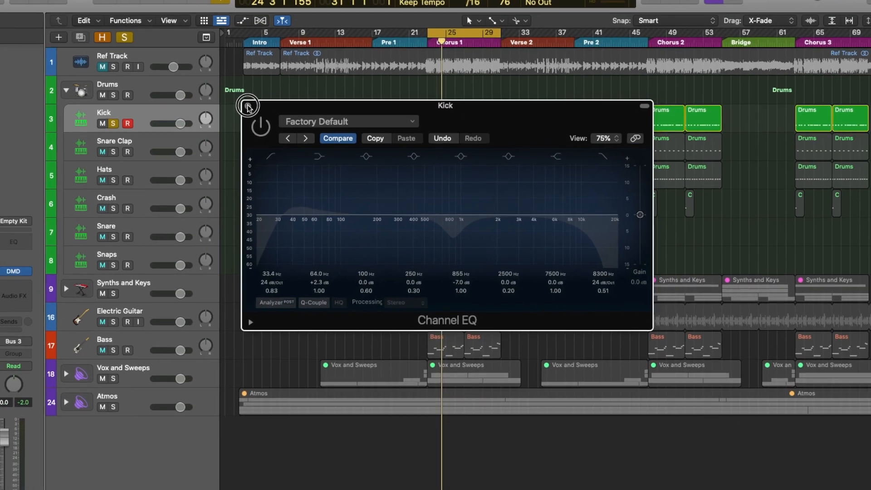
pyautogui.click(187, 61)
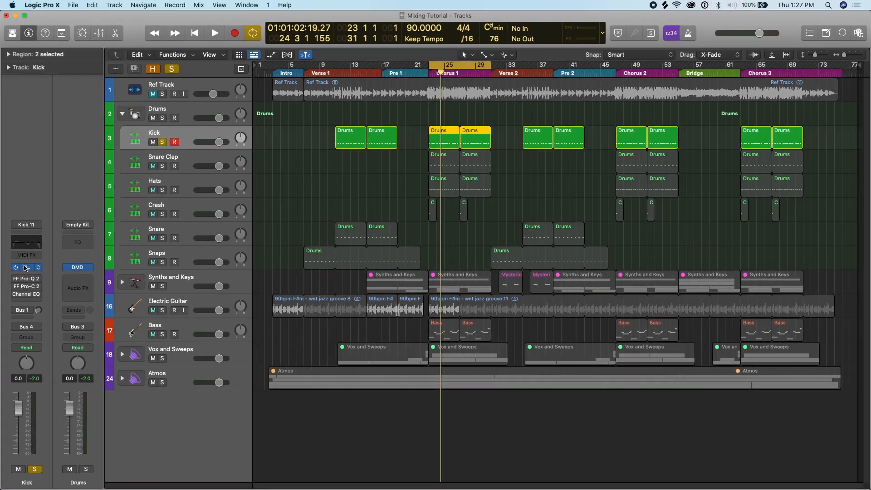
# Step: Re-enable FF Pro-Q 2 on the Kick and remove the Channel EQ from its inserts
pyautogui.click(15, 278)
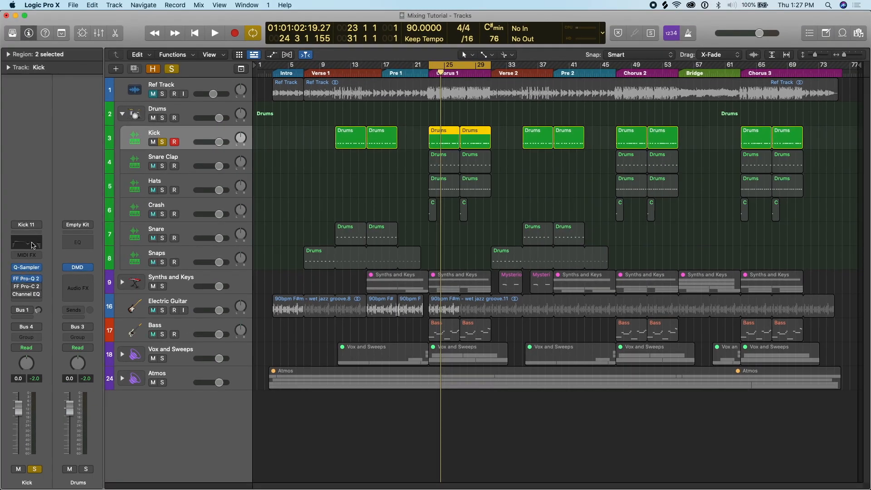
pyautogui.click(39, 294)
pyautogui.click(73, 298)
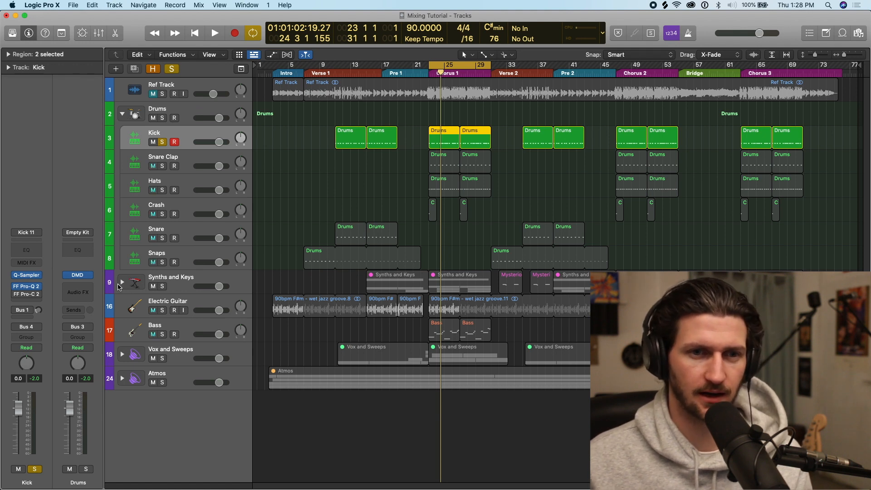
# Step: Look through the Kick, Snare Clap, Hats and Crash channel strips, reselect the Kick and play it back soloed
pyautogui.click(202, 156)
pyautogui.click(204, 182)
pyautogui.click(200, 205)
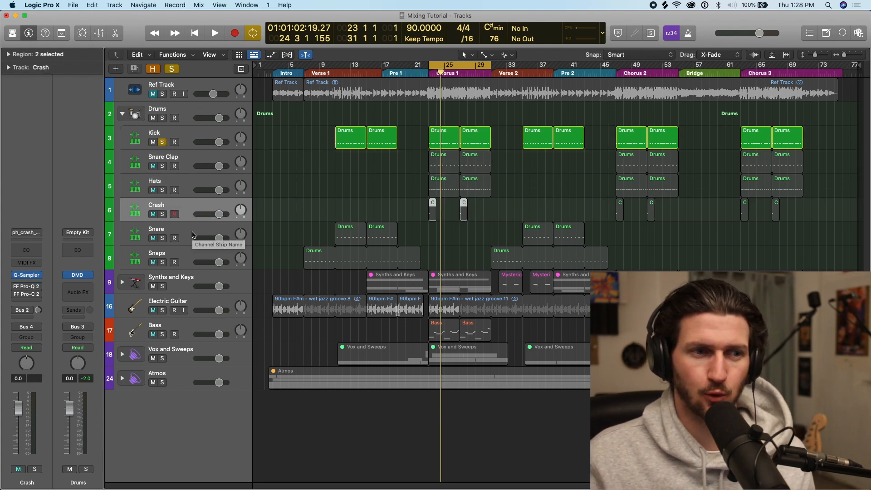
pyautogui.click(202, 136)
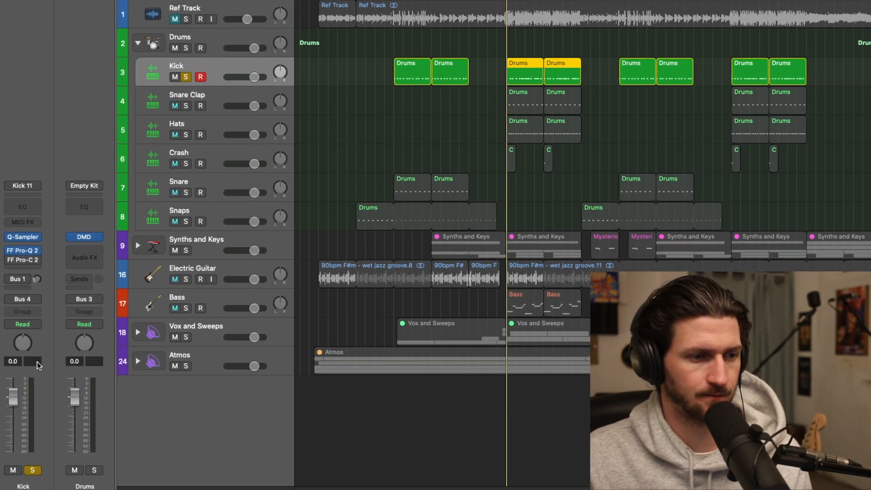
pyautogui.press('space')
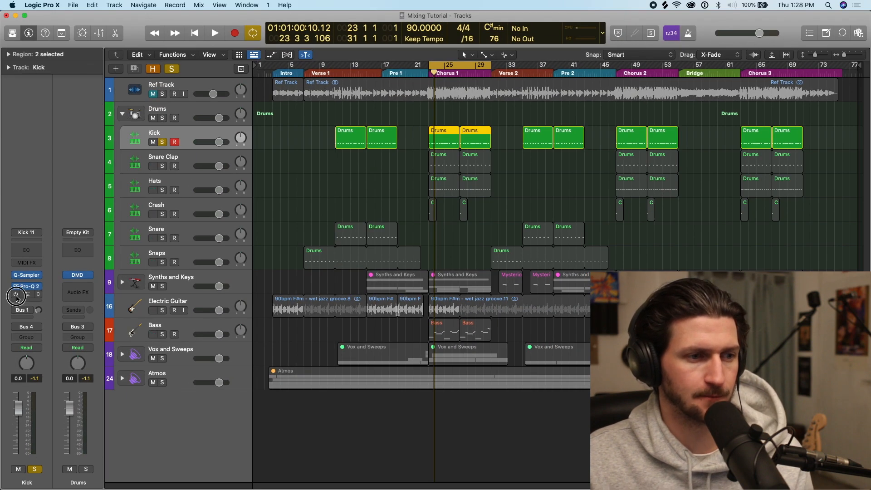
# Step: Enable FF Pro-C 2 on the Kick, open its editor and move the window higher over the arrangement
pyautogui.click(24, 296)
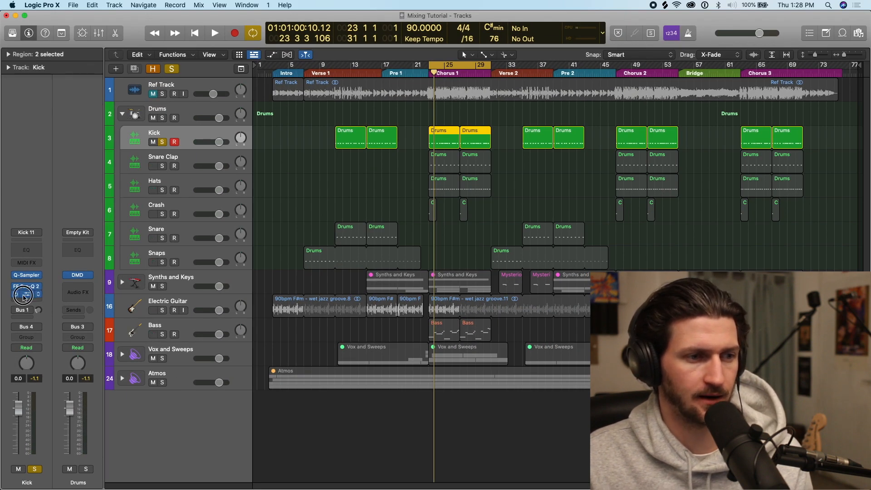
pyautogui.click(25, 297)
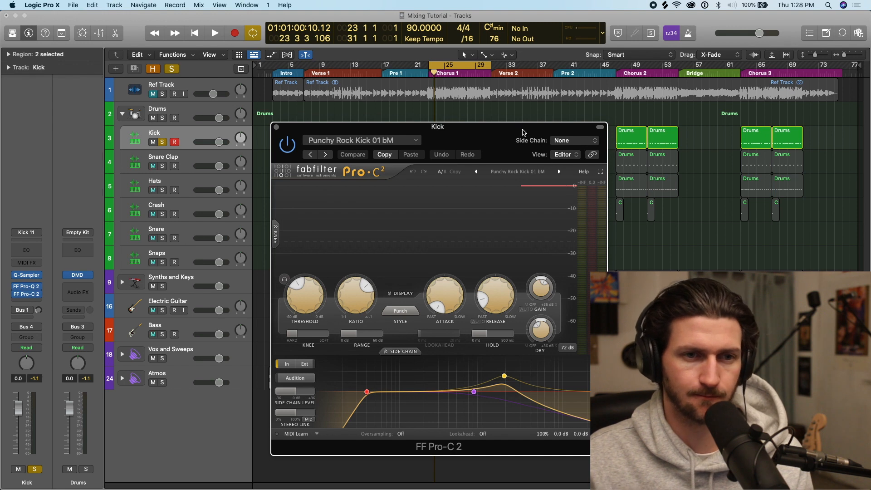
pyautogui.moveTo(523, 134); pyautogui.dragTo(509, 86)
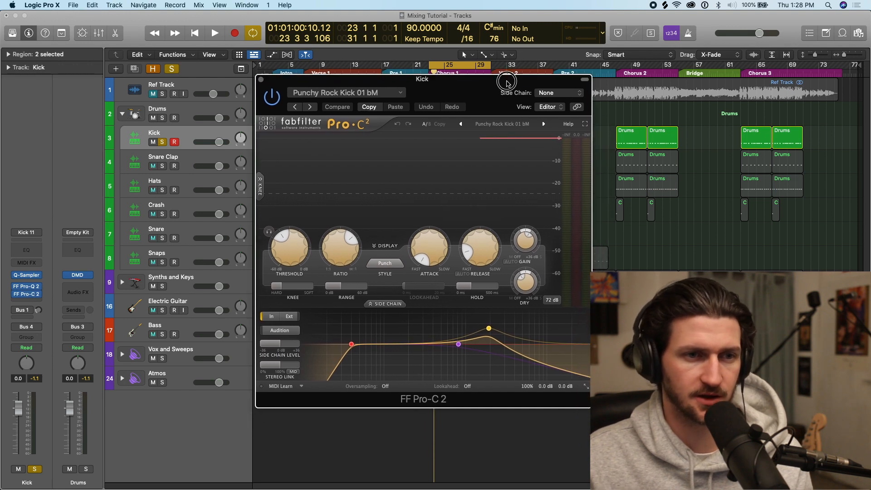
# Step: Insert a stereo Compressor after FF Pro-C 2 on the Kick
pyautogui.click(41, 301)
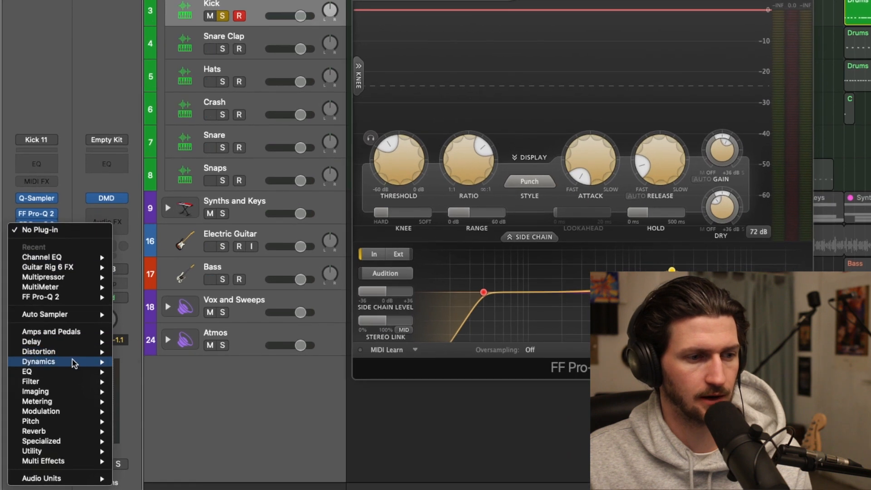
pyautogui.moveTo(77, 364)
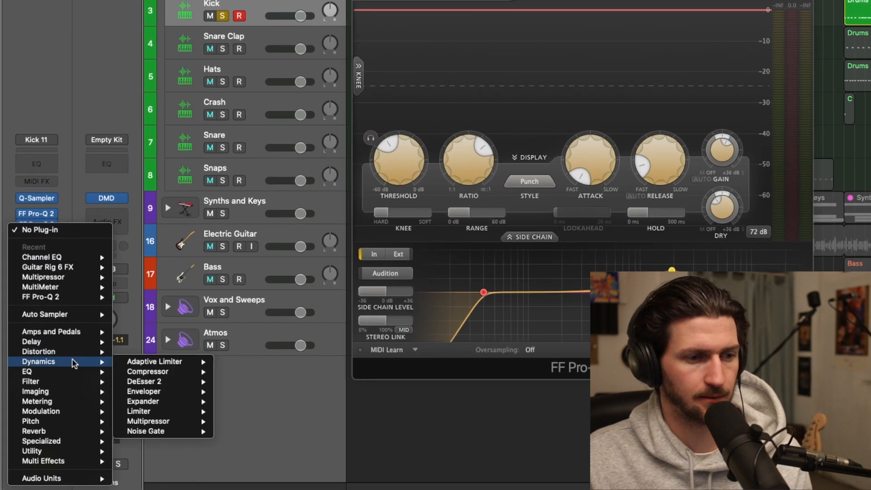
pyautogui.moveTo(175, 371)
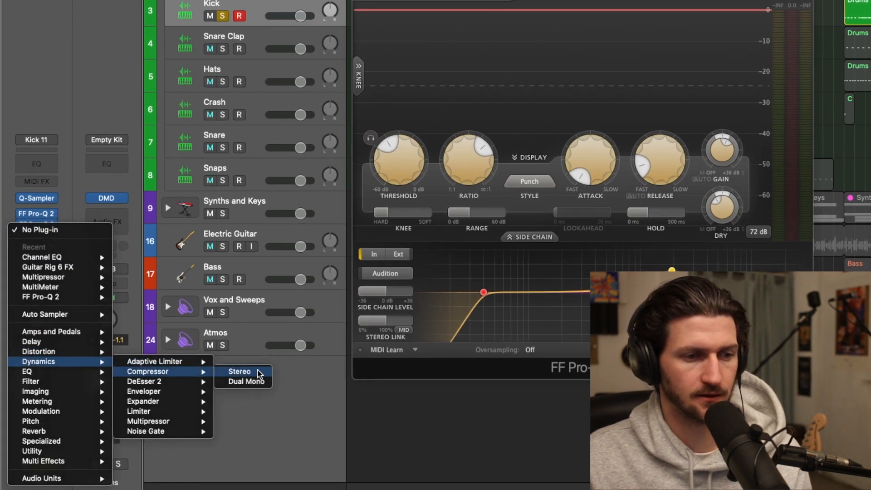
pyautogui.click(257, 370)
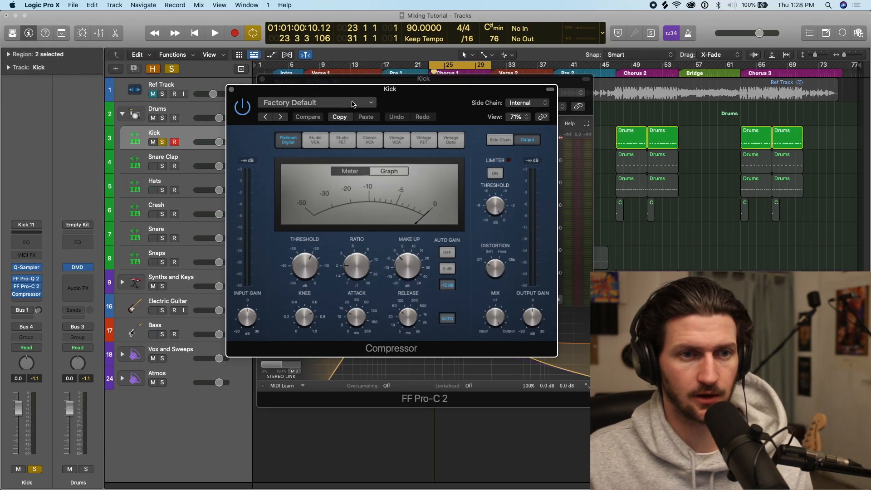
# Step: Try several Compressor circuit types, including Vintage VCA and Classic VCA, and return to Platinum Digital
pyautogui.click(372, 103)
pyautogui.click(422, 87)
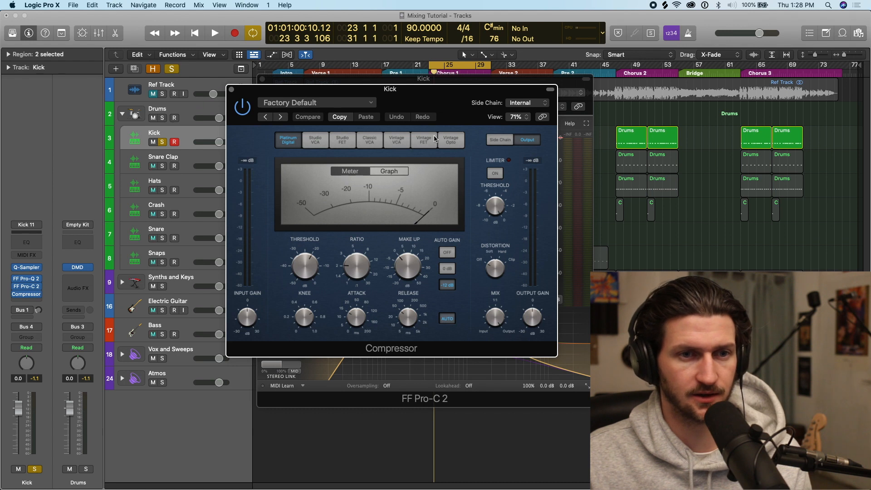
pyautogui.click(435, 139)
pyautogui.click(396, 145)
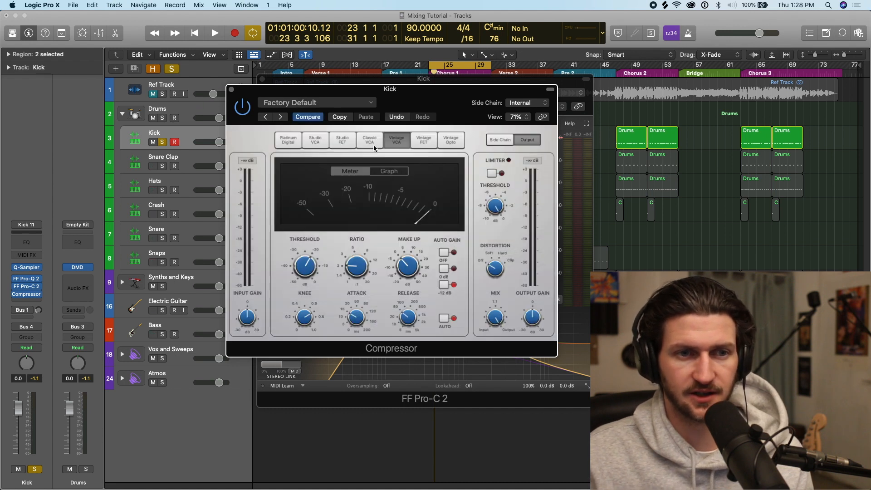
pyautogui.click(374, 146)
pyautogui.click(303, 142)
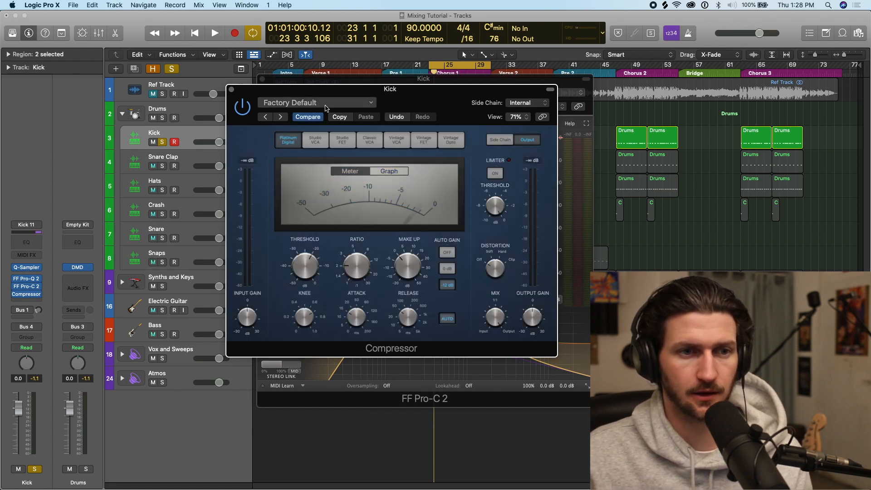
# Step: Load the Classic Drums preset from the Compressor's drum settings
pyautogui.click(327, 104)
pyautogui.moveTo(368, 277)
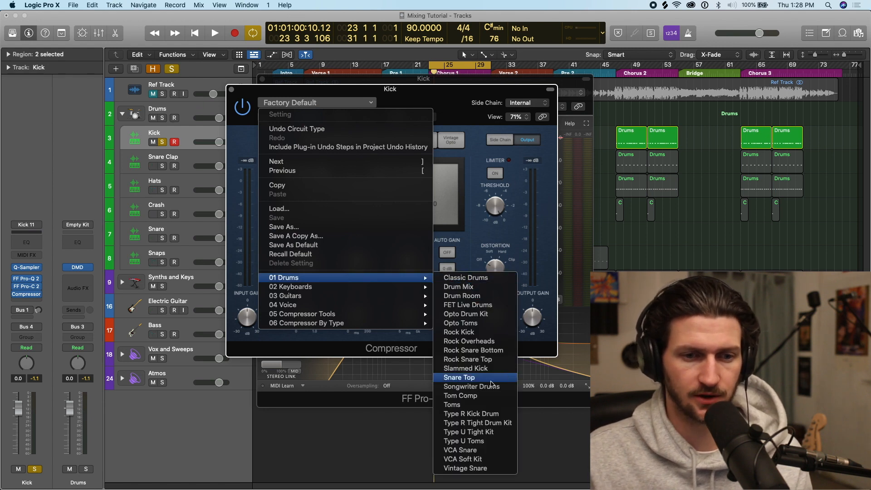
pyautogui.click(501, 278)
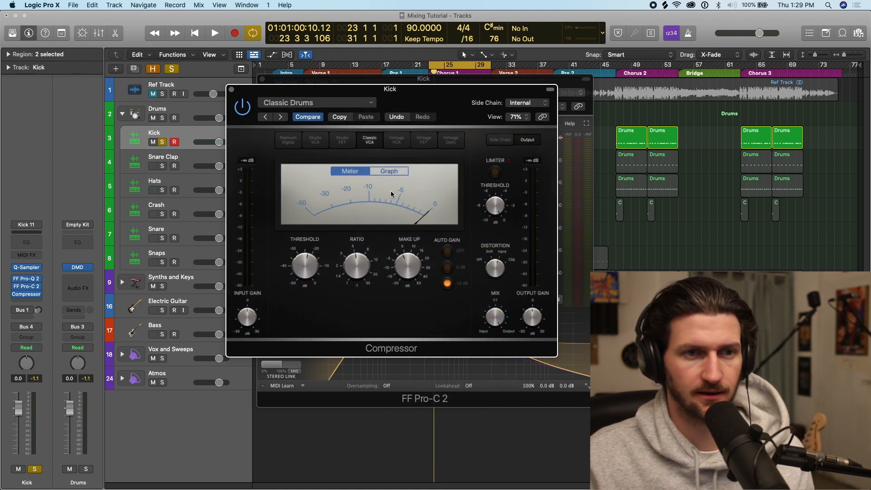
# Step: Close the Compressor and remove it from the Kick's inserts
pyautogui.click(232, 91)
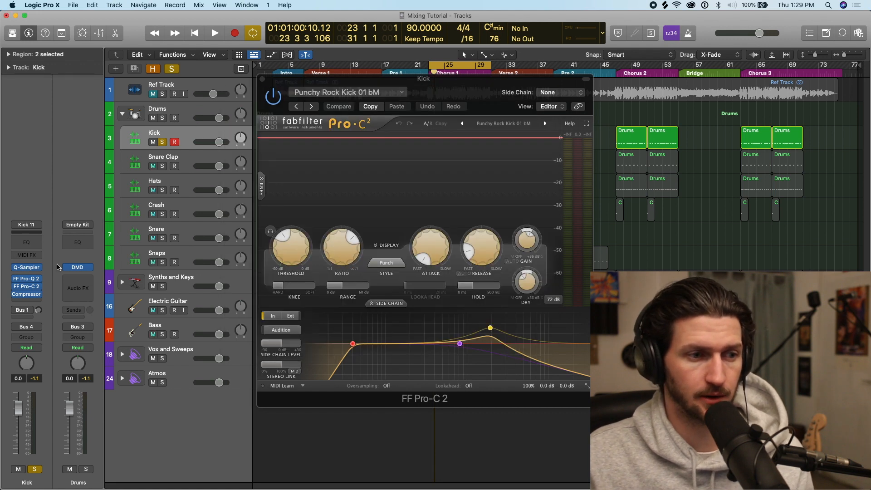
pyautogui.click(46, 298)
pyautogui.click(43, 301)
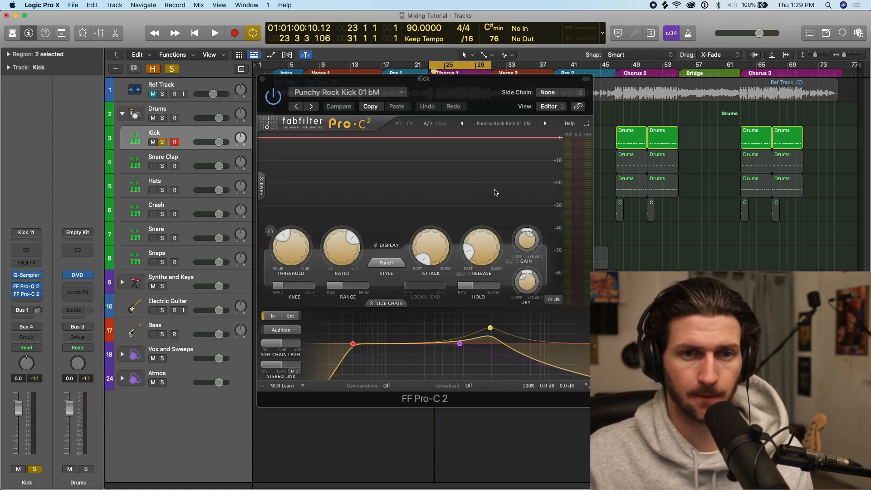
# Step: Browse the Drums presets in FF Pro-C 2 and leave Punchy Rock Kick 01 bM loaded
pyautogui.click(520, 124)
pyautogui.moveTo(510, 144)
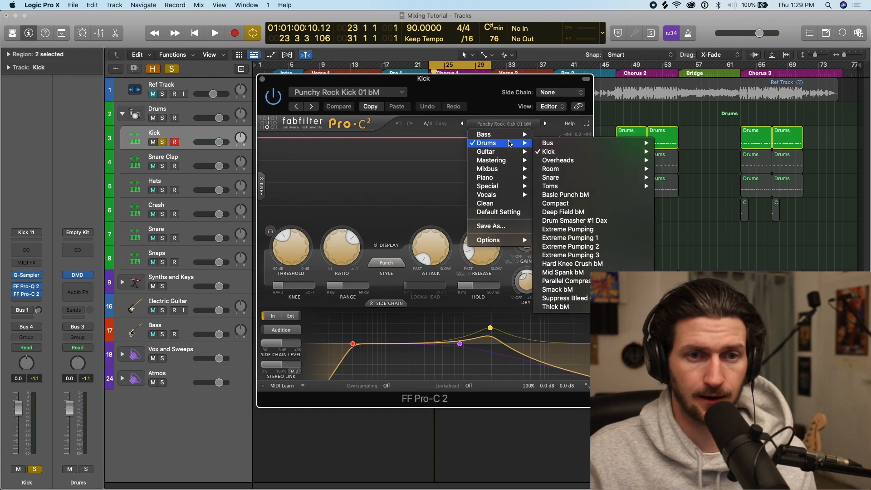
pyautogui.moveTo(581, 155)
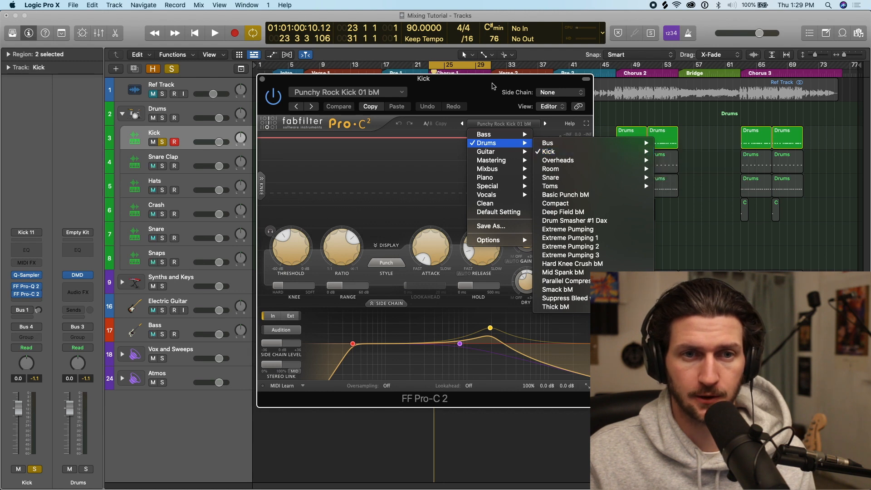
pyautogui.click(493, 86)
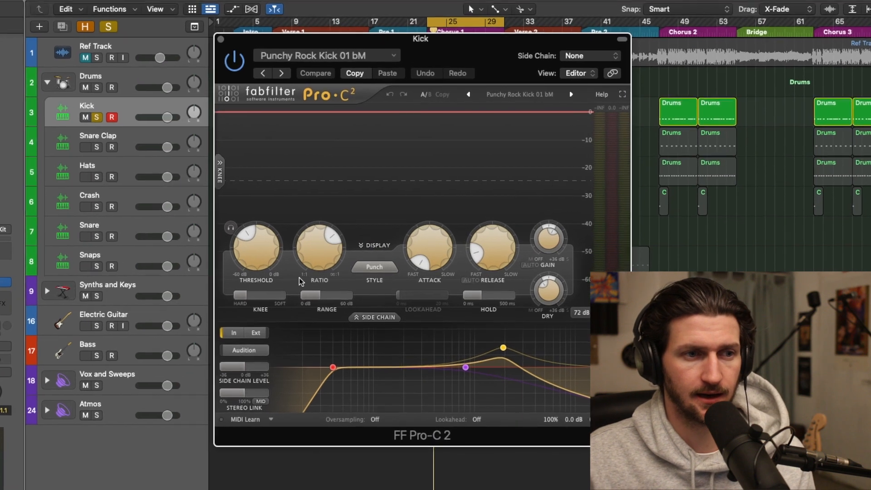
# Step: Play the Kick through FF Pro-C 2 and review its threshold, ratio, attack, release and dry gain settings
pyautogui.press('space')
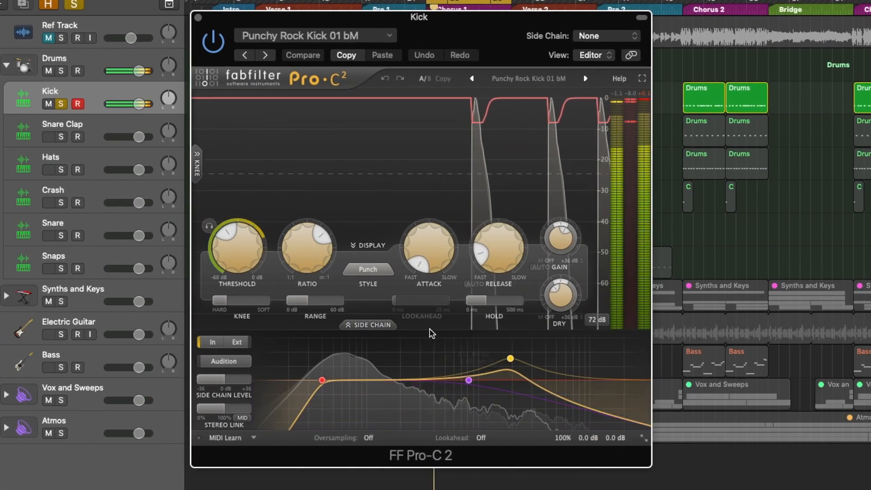
pyautogui.moveTo(243, 245)
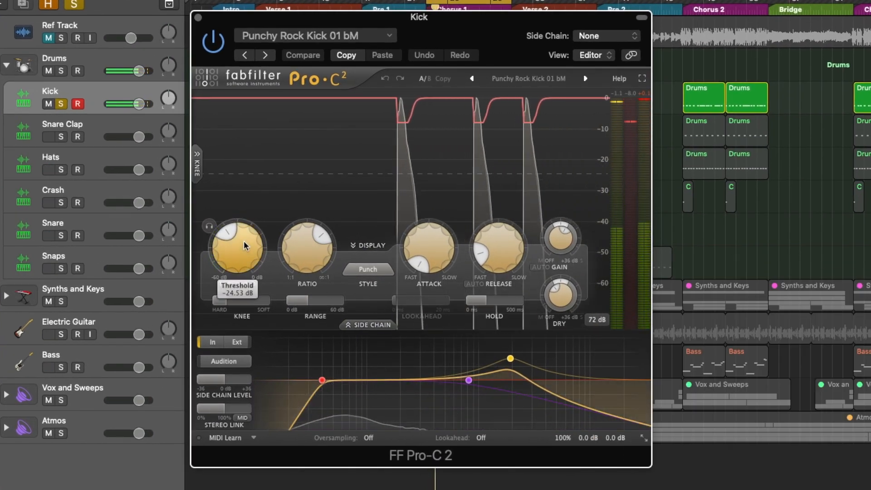
pyautogui.moveTo(313, 245)
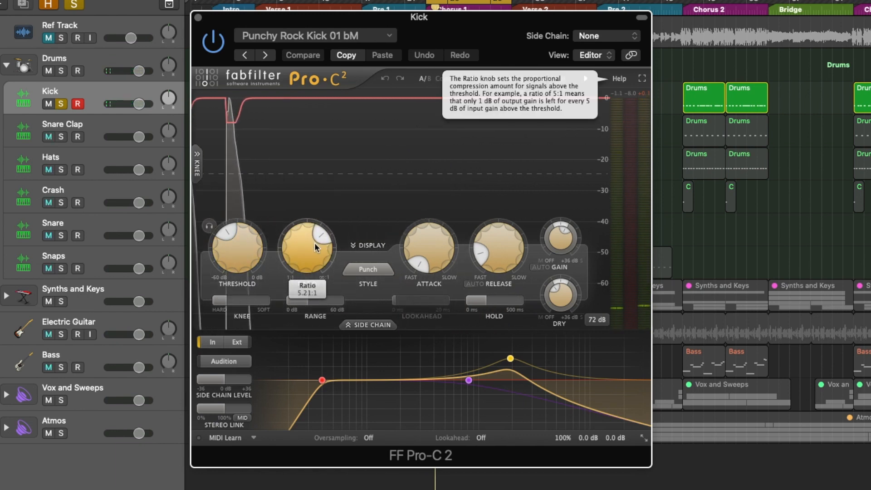
pyautogui.moveTo(411, 249)
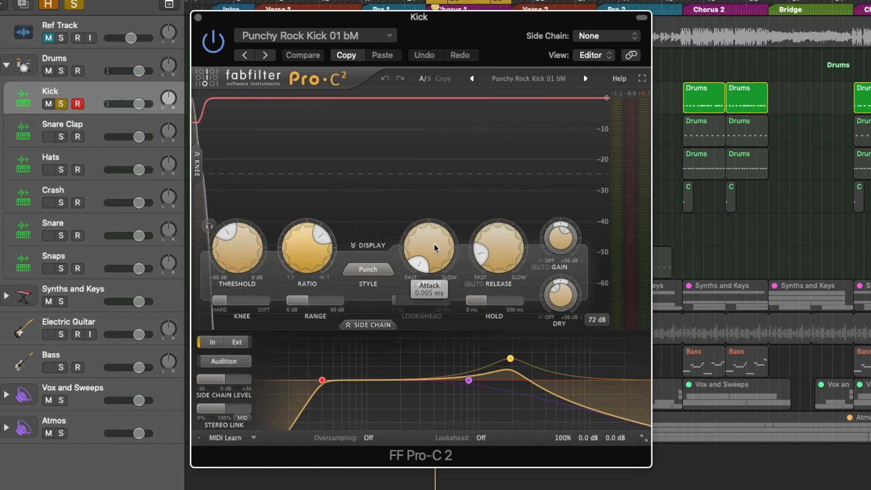
pyautogui.click(496, 250)
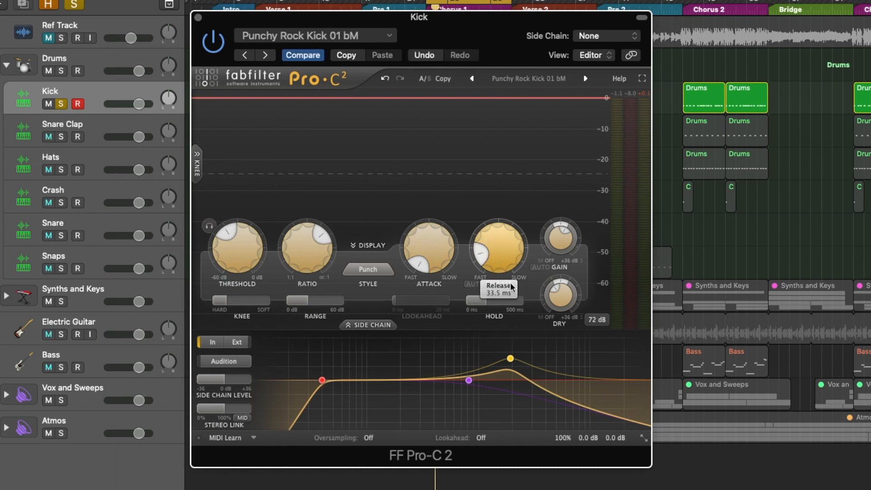
pyautogui.moveTo(562, 301)
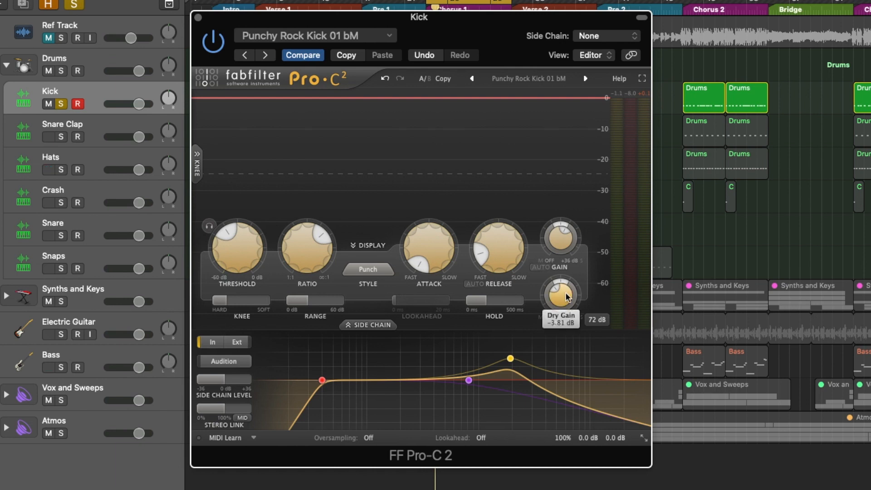
pyautogui.moveTo(565, 299); pyautogui.dragTo(568, 306)
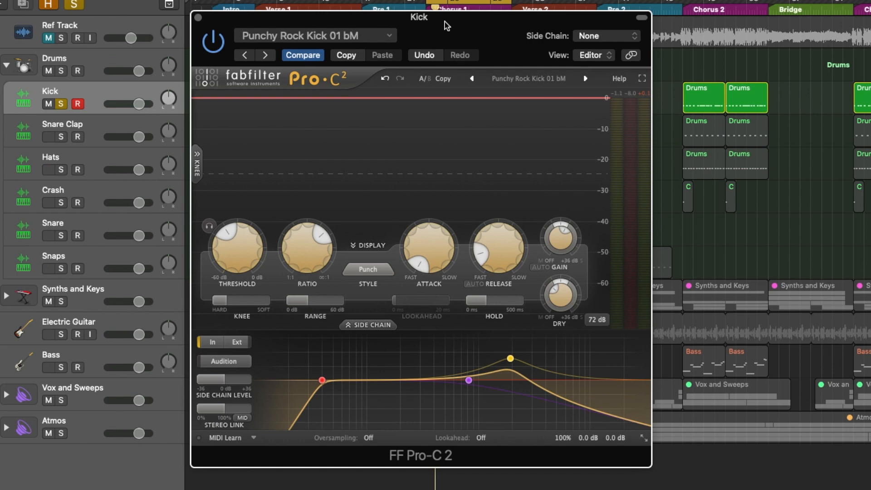
pyautogui.press('space')
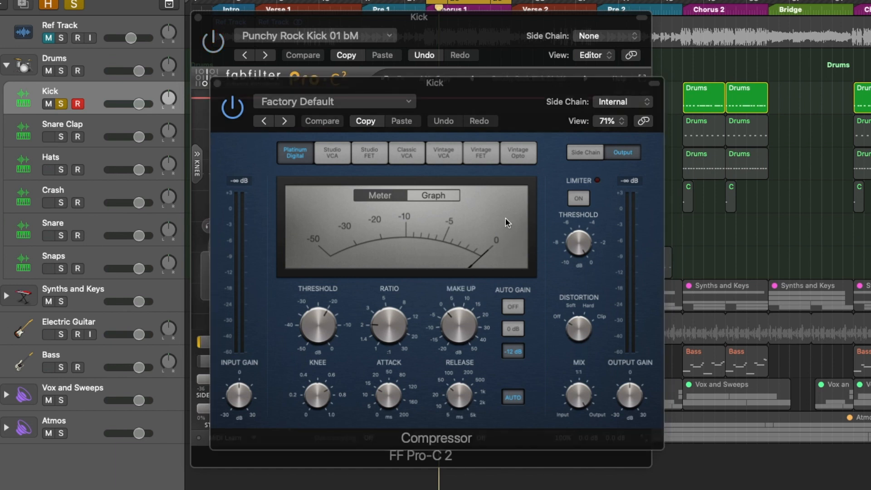
# Step: Load the Classic Drums preset into the Kick's Factory Default Compressor
pyautogui.click(404, 103)
pyautogui.moveTo(383, 351)
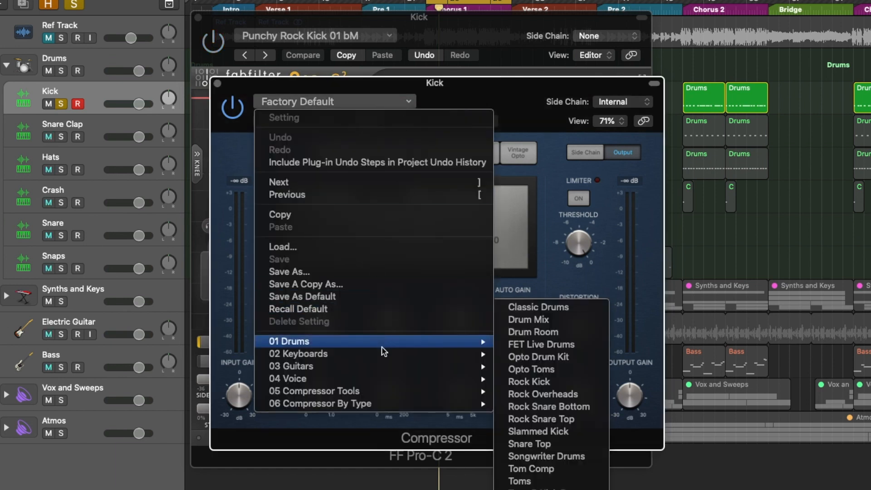
pyautogui.click(535, 307)
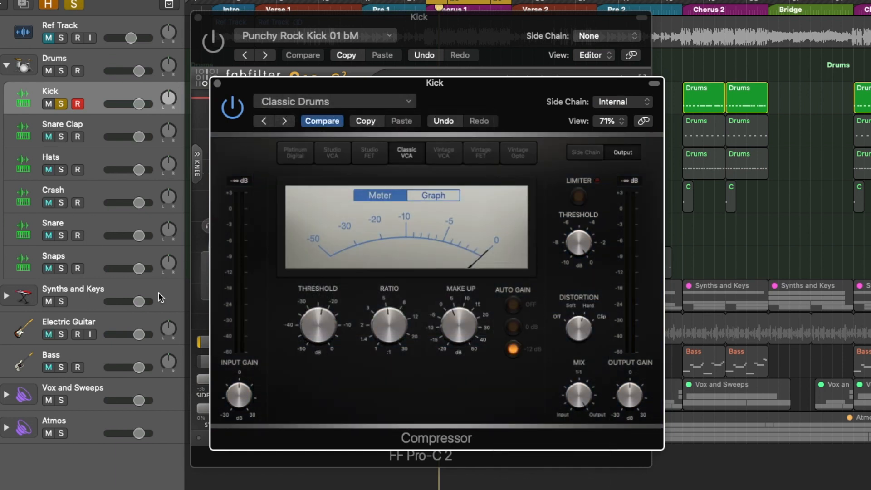
# Step: Play the Kick and examine the Compressor's gain reduction meter, limiter threshold and compression threshold
pyautogui.press('space')
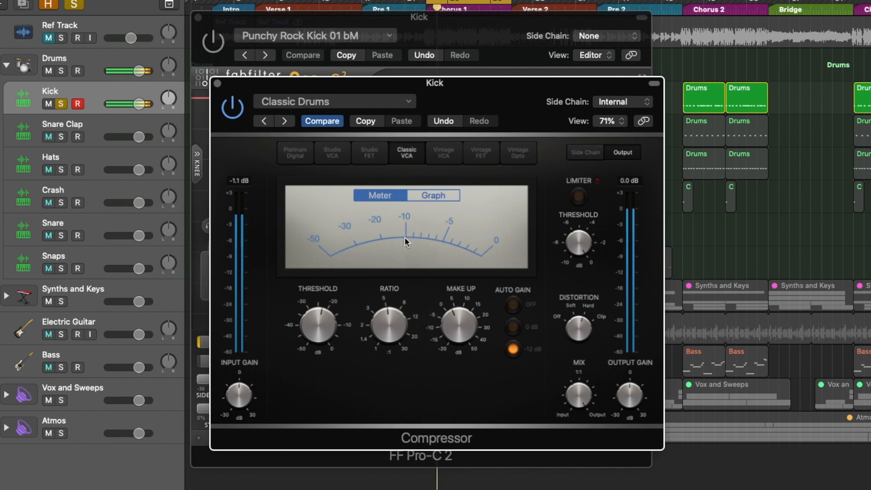
pyautogui.moveTo(579, 244)
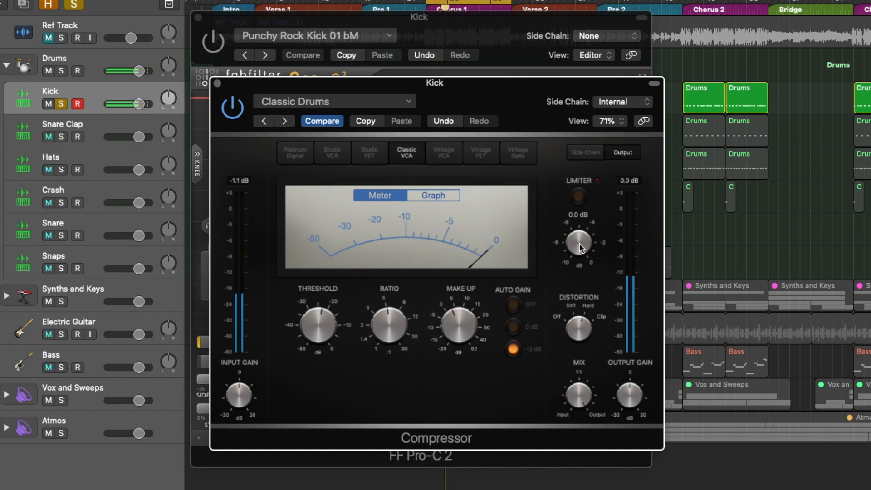
pyautogui.moveTo(325, 319)
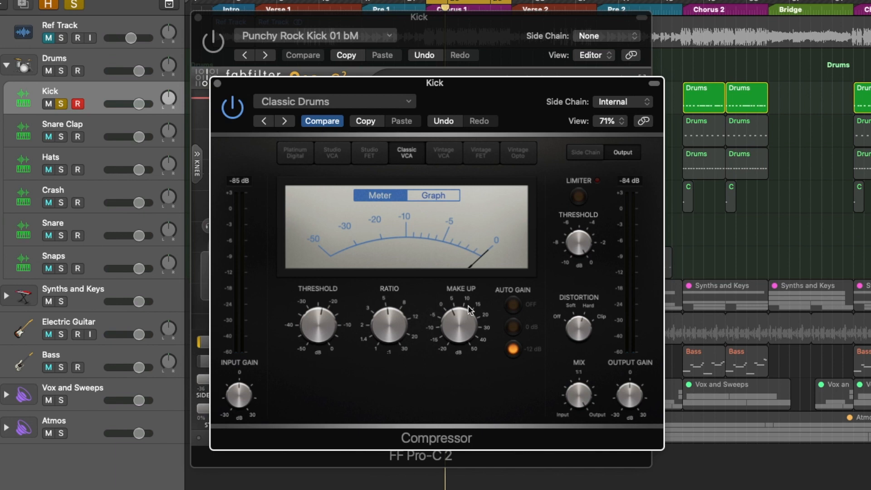
# Step: Place the FF Pro-C 2 and Compressor windows side by side and compare their ratio settings
pyautogui.moveTo(484, 33); pyautogui.dragTo(199, 0)
pyautogui.moveTo(536, 92); pyautogui.dragTo(661, 33)
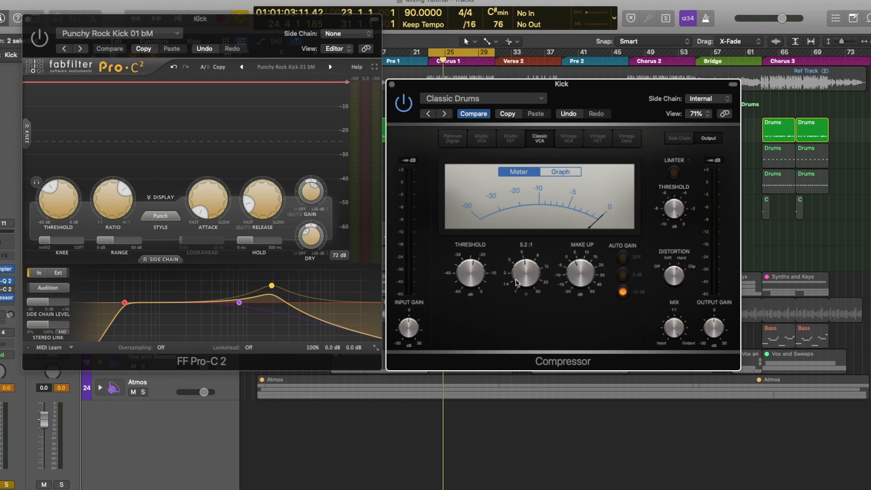
pyautogui.moveTo(110, 204)
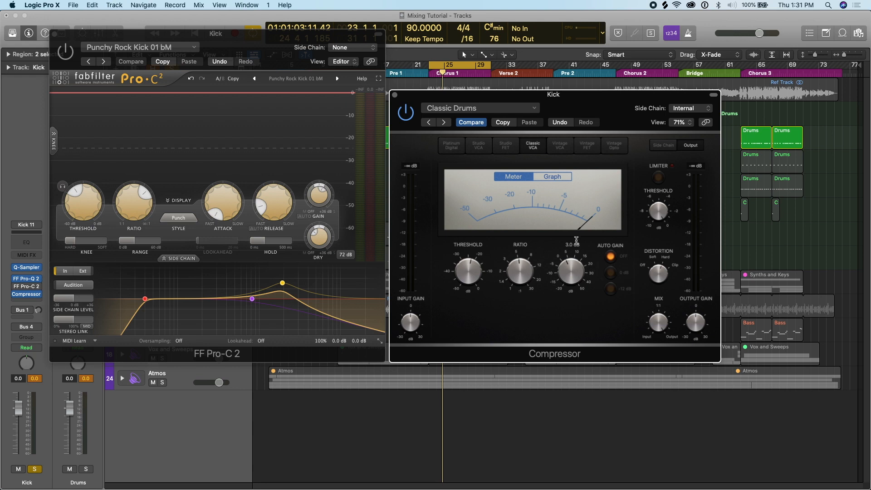
# Step: Bring the FF Pro-C 2 window into view and examine the attack and release settings on the Kick
pyautogui.moveTo(565, 275); pyautogui.dragTo(567, 273)
pyautogui.moveTo(272, 34); pyautogui.dragTo(438, 71)
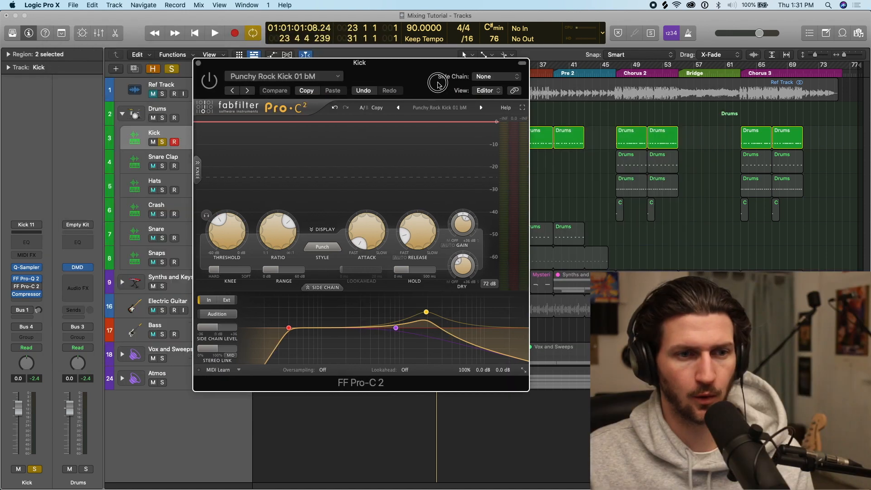
pyautogui.moveTo(381, 239)
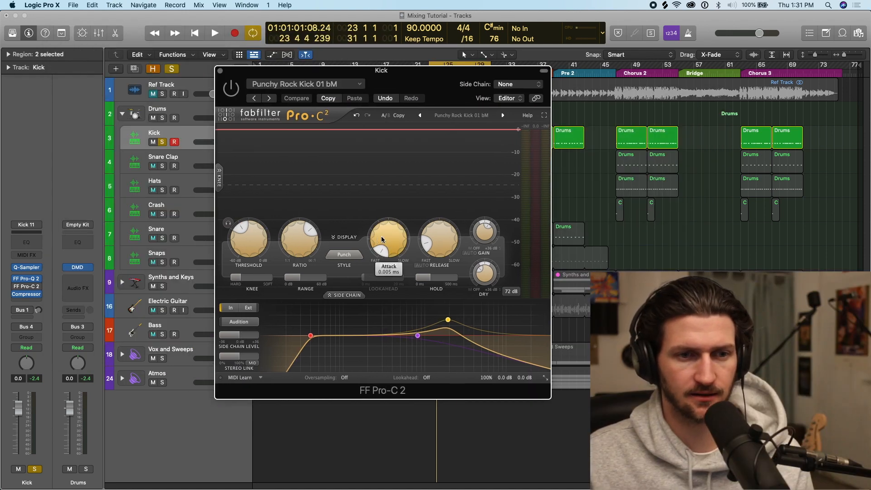
pyautogui.moveTo(445, 243)
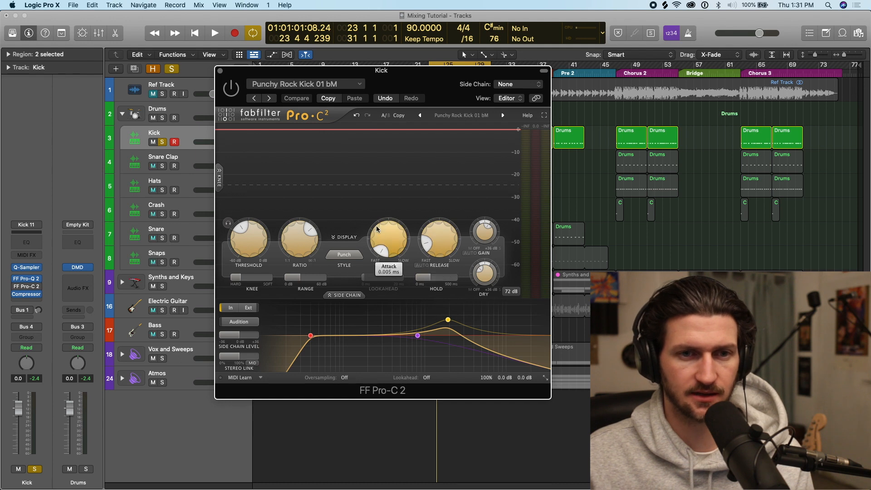
pyautogui.moveTo(380, 244); pyautogui.dragTo(382, 281)
pyautogui.moveTo(440, 243)
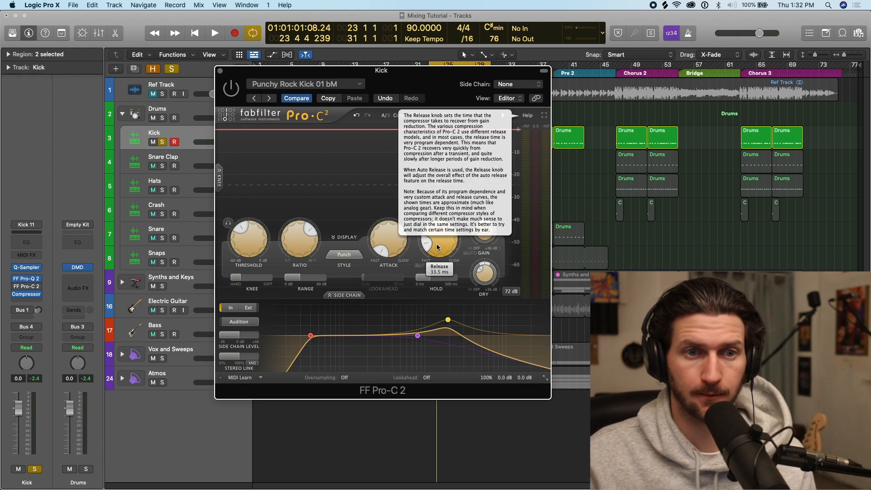
pyautogui.moveTo(452, 75); pyautogui.dragTo(564, 92)
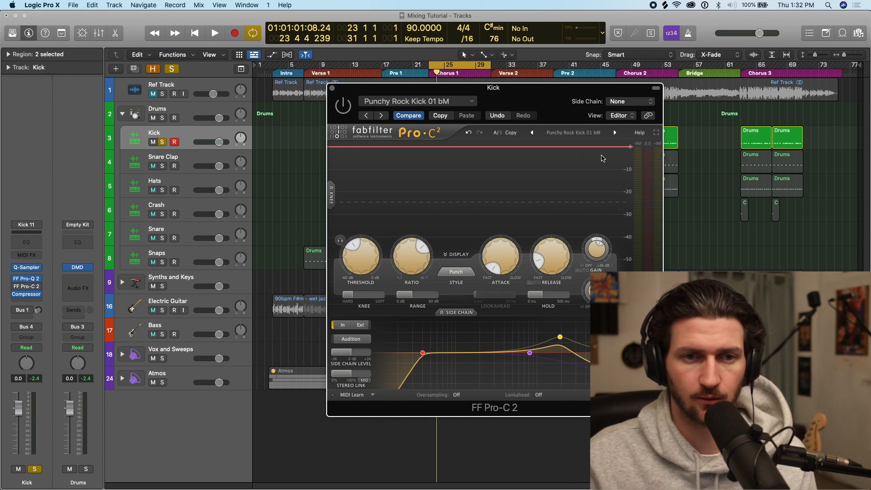
# Step: Bypass the stock Compressor on the Kick channel while playing the soloed Kick
pyautogui.click(16, 295)
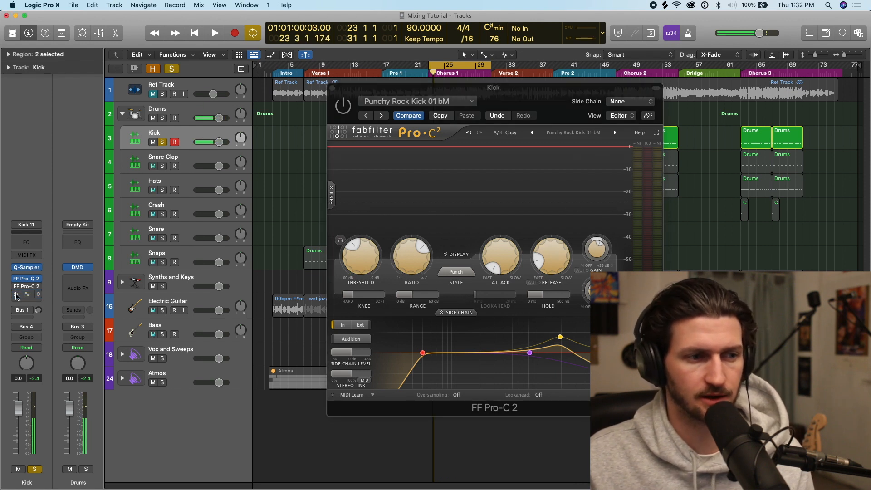
pyautogui.click(14, 293)
pyautogui.click(5, 291)
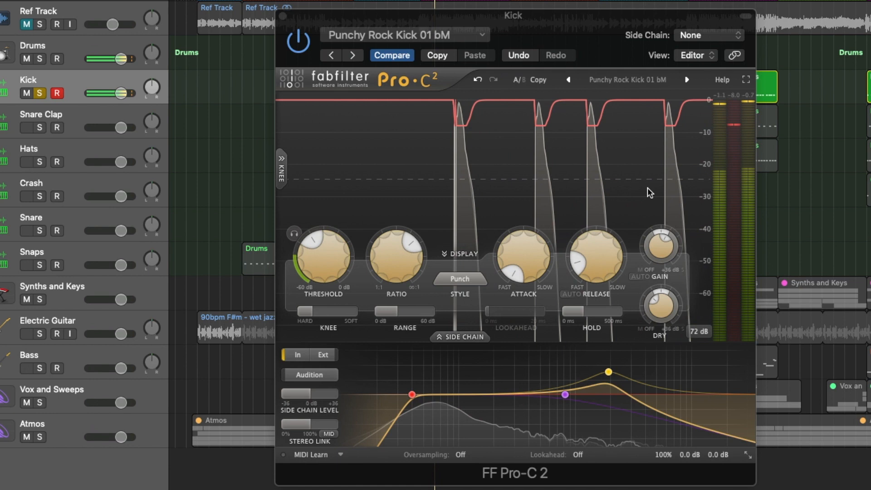
# Step: Audition the Kick with FF Pro-C 2's release at a very fast setting, a much slower one, and fast again
pyautogui.moveTo(595, 252); pyautogui.dragTo(600, 291)
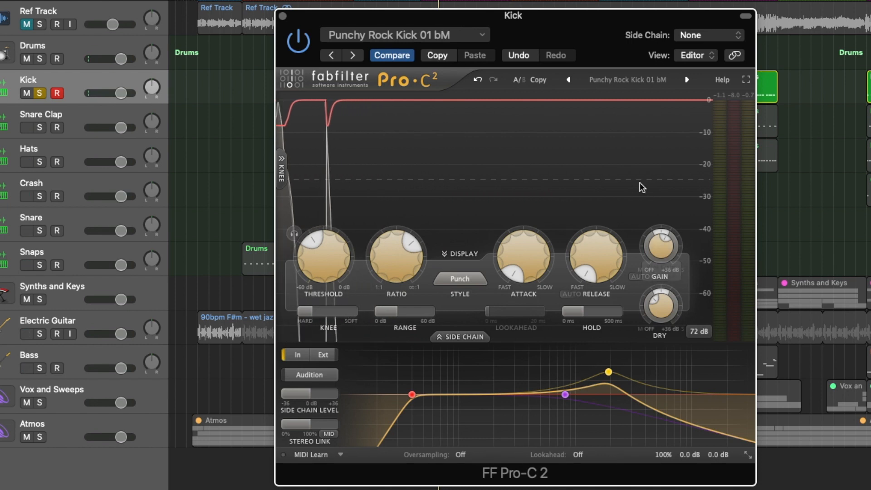
pyautogui.press('space')
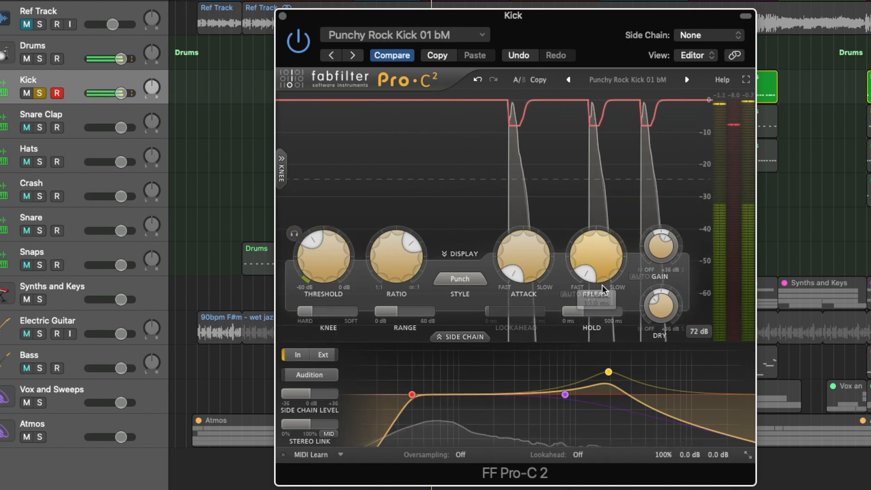
pyautogui.moveTo(517, 258)
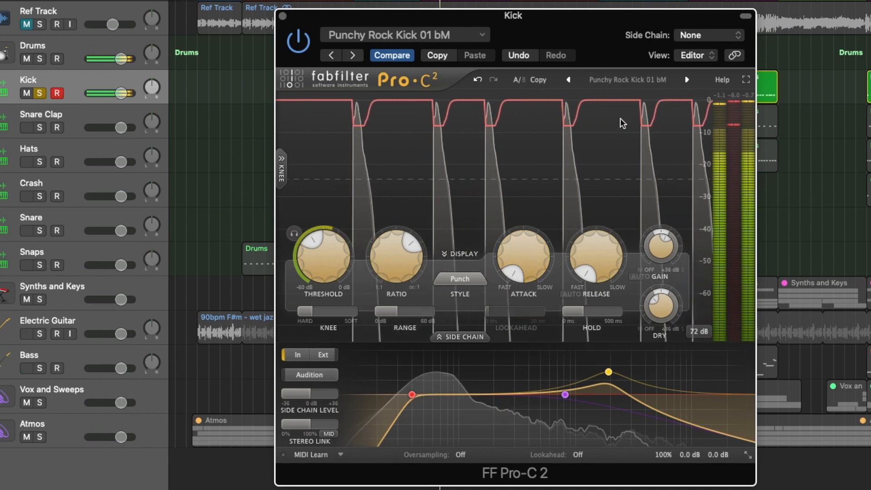
pyautogui.moveTo(620, 254); pyautogui.dragTo(643, 119)
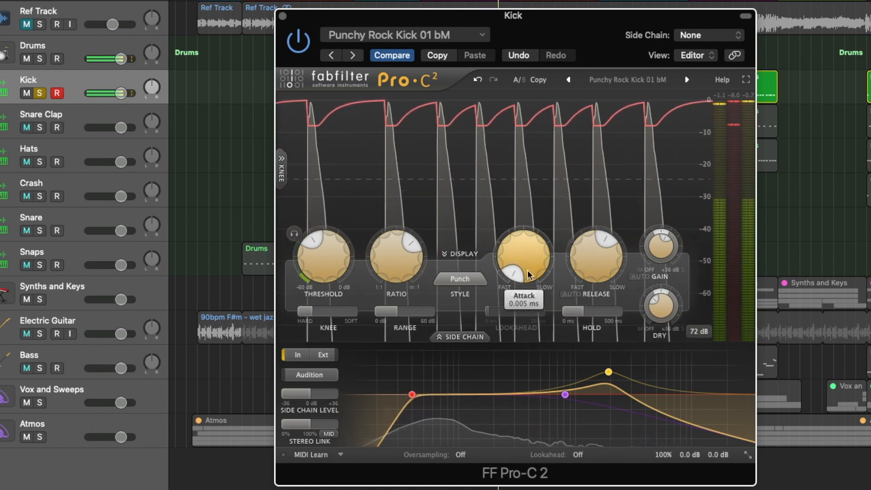
pyautogui.moveTo(596, 249)
pyautogui.moveTo(596, 250); pyautogui.dragTo(585, 299)
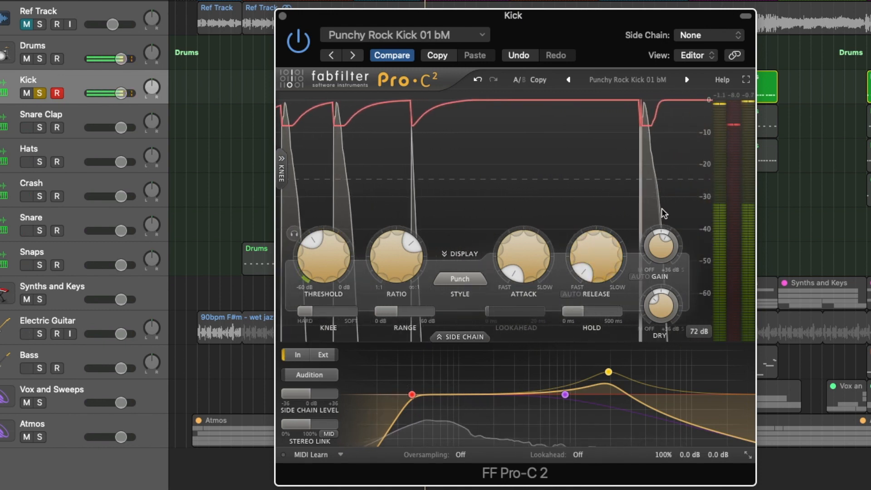
# Step: Set FF Pro-C 2's release to 21.5 ms and play the Kick
pyautogui.moveTo(605, 252); pyautogui.dragTo(605, 233)
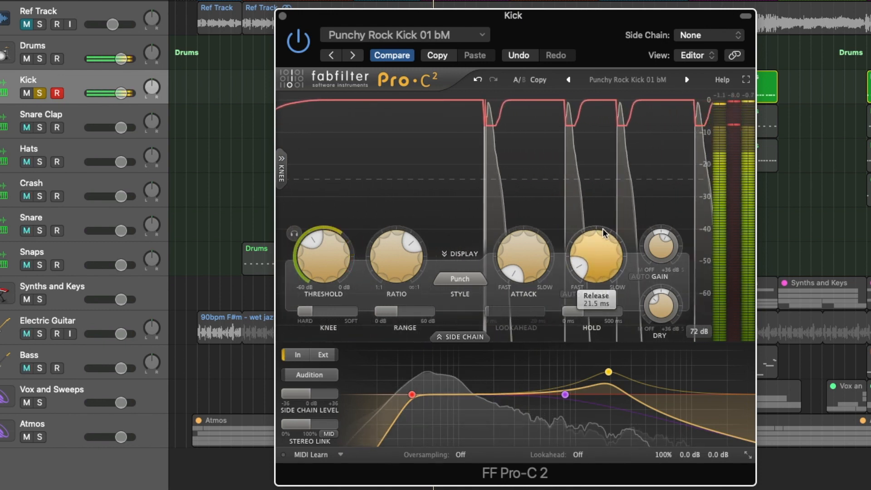
pyautogui.press('space')
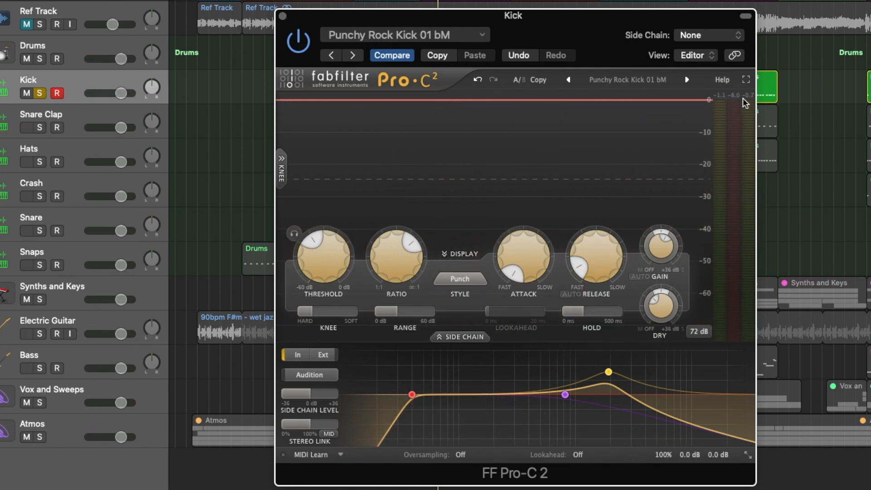
pyautogui.moveTo(659, 298)
pyautogui.press('space')
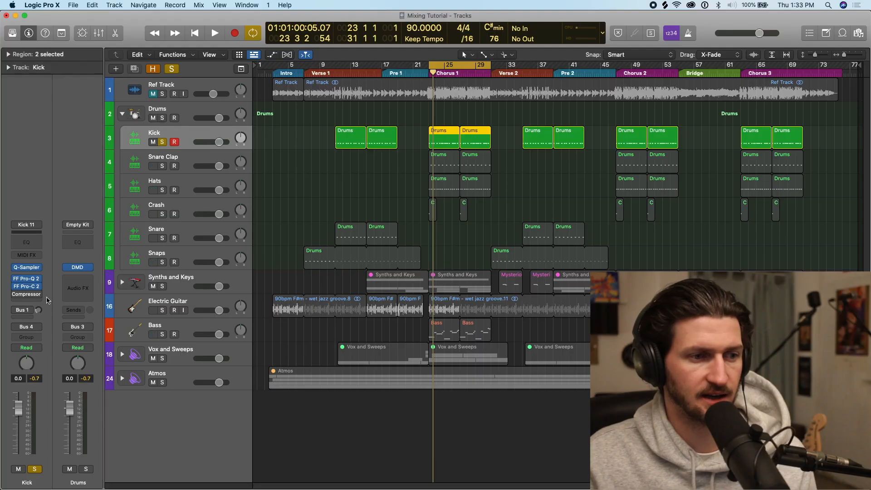
# Step: Remove the bypassed stock Compressor from the Kick channel
pyautogui.click(39, 299)
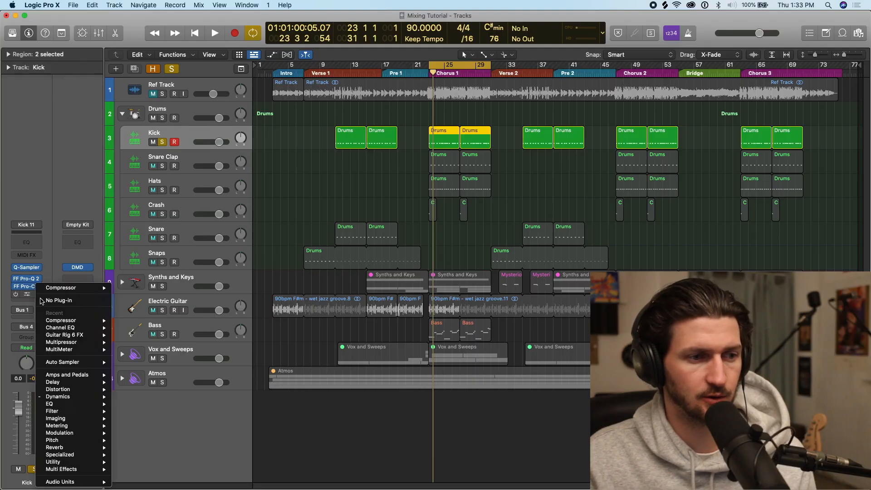
pyautogui.click(44, 302)
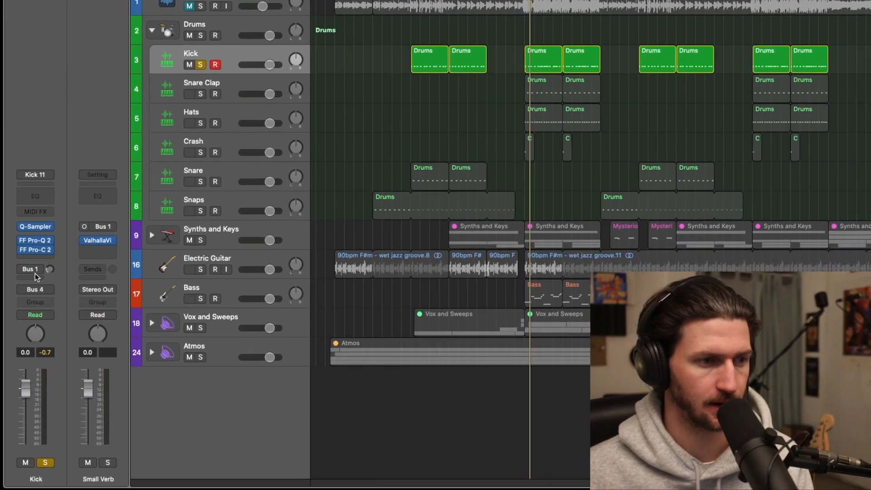
# Step: Add a Bus 5 send to the Kick and load a stereo ValhallaVintageVerb on its aux channel
pyautogui.click(34, 277)
pyautogui.moveTo(36, 295)
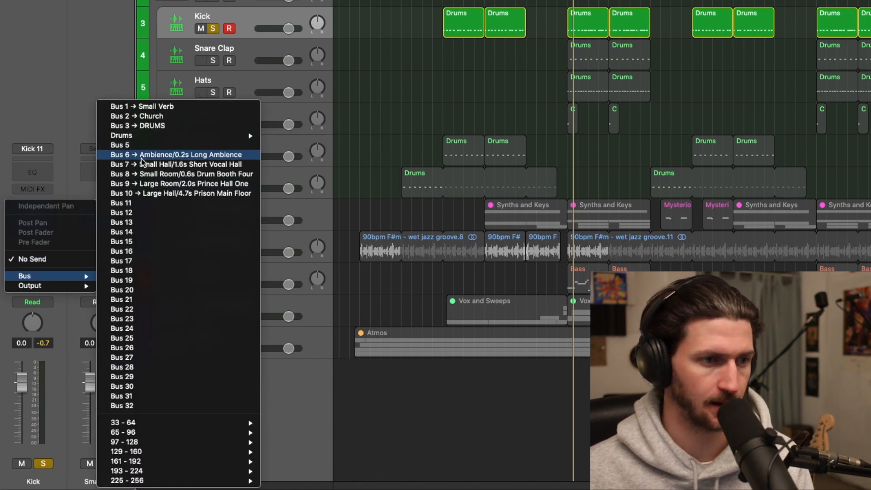
pyautogui.click(140, 146)
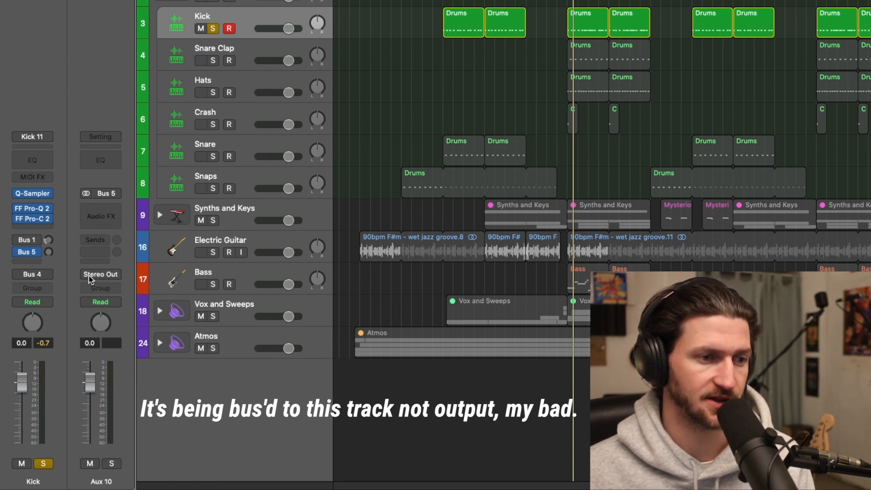
pyautogui.click(102, 211)
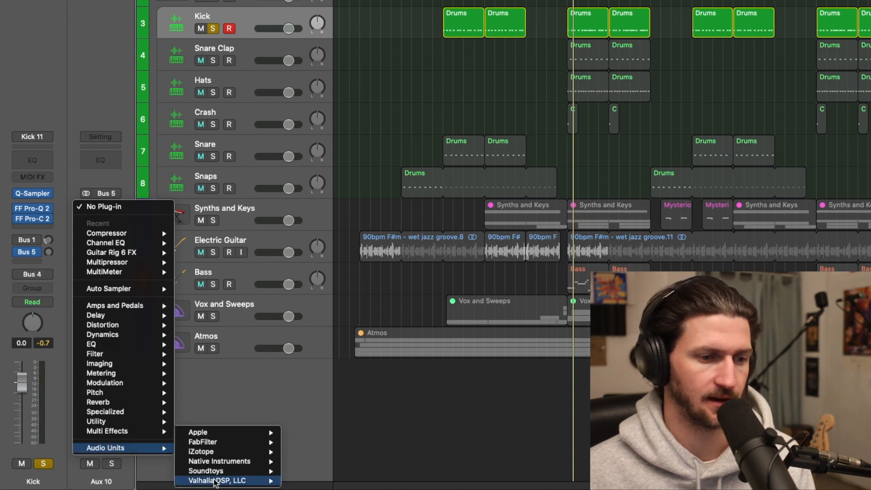
pyautogui.moveTo(267, 480)
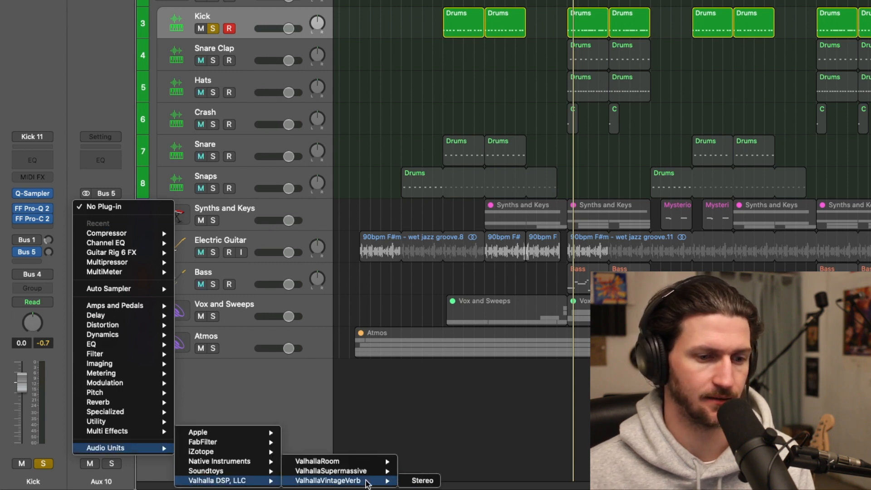
pyautogui.click(416, 481)
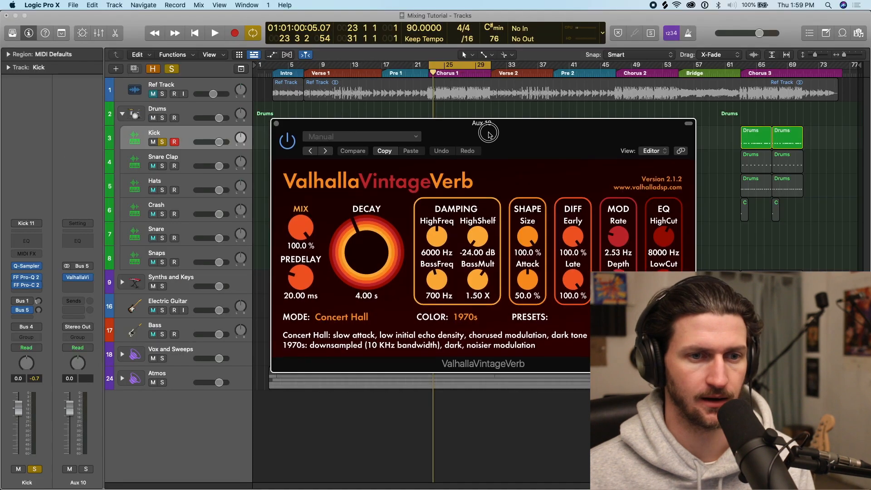
# Step: Set the decay of Aux 10's ValhallaVintageVerb to 0.64 s, look through the reverb modes, and close the plug-in
pyautogui.moveTo(649, 15); pyautogui.dragTo(632, 0)
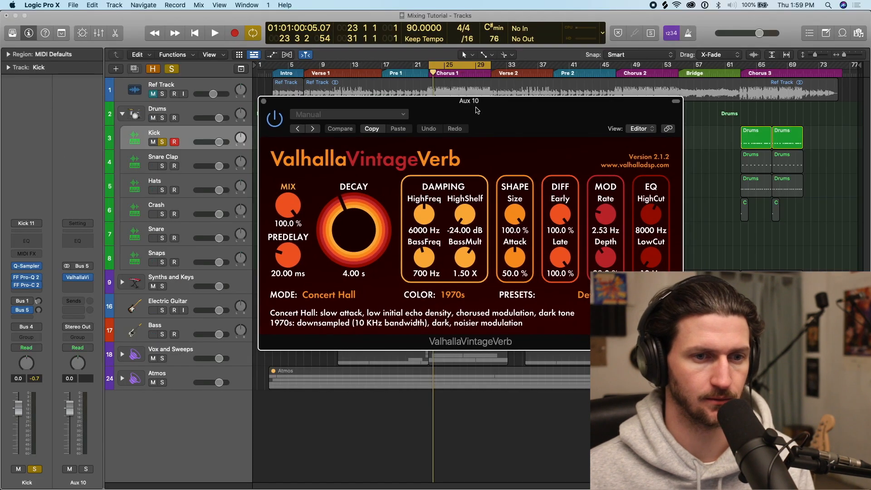
pyautogui.moveTo(382, 212); pyautogui.dragTo(349, 234)
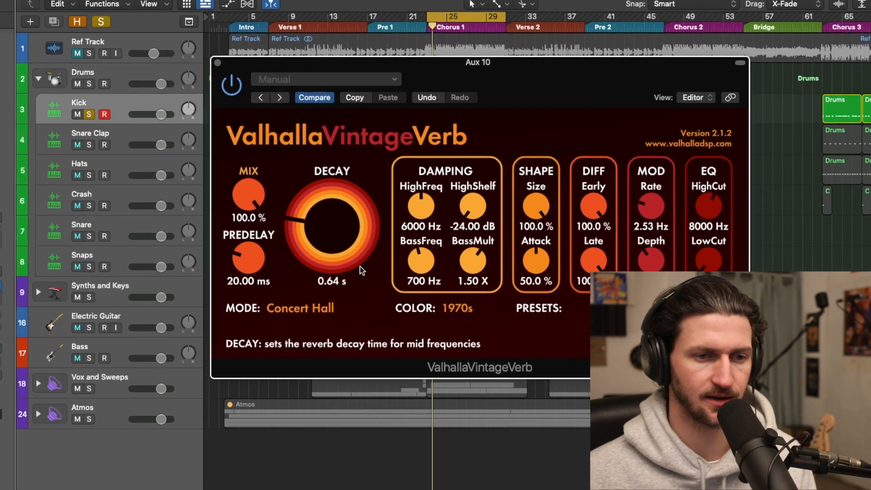
pyautogui.click(300, 308)
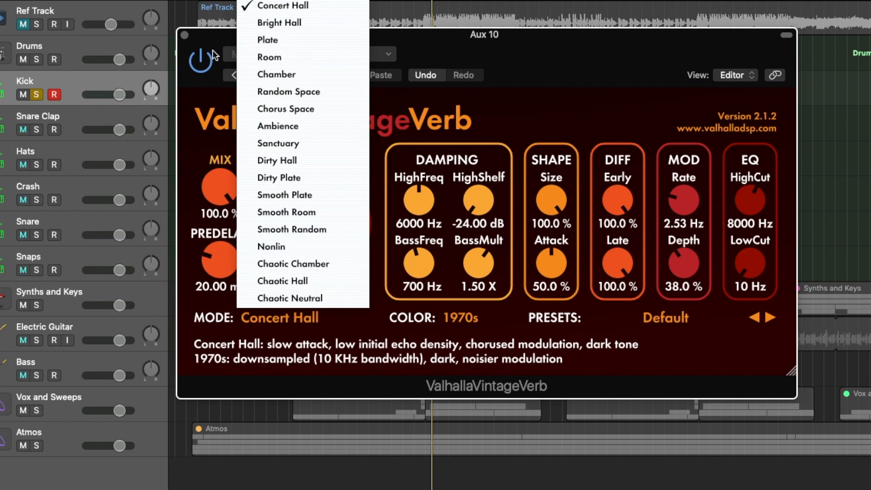
pyautogui.click(184, 36)
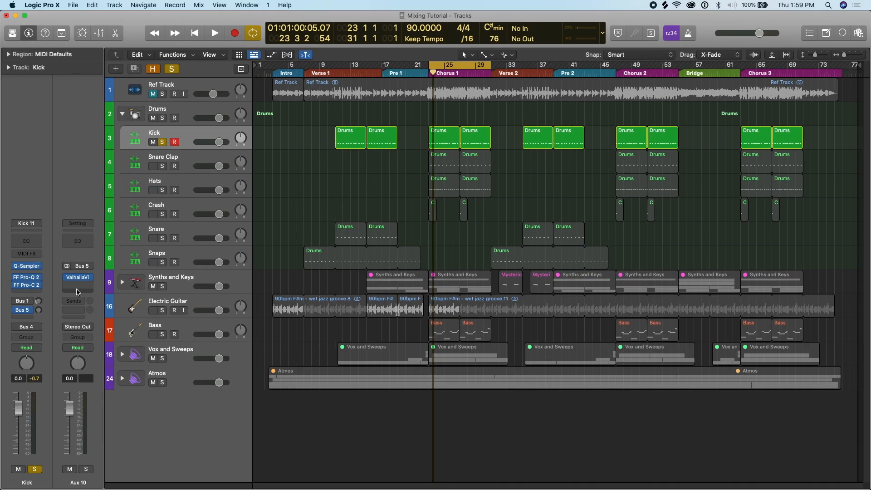
# Step: Inspect the ValhallaVintageVerb settings on the Small Verb aux, keeping the color at NOW, and close the plug-in
pyautogui.click(22, 301)
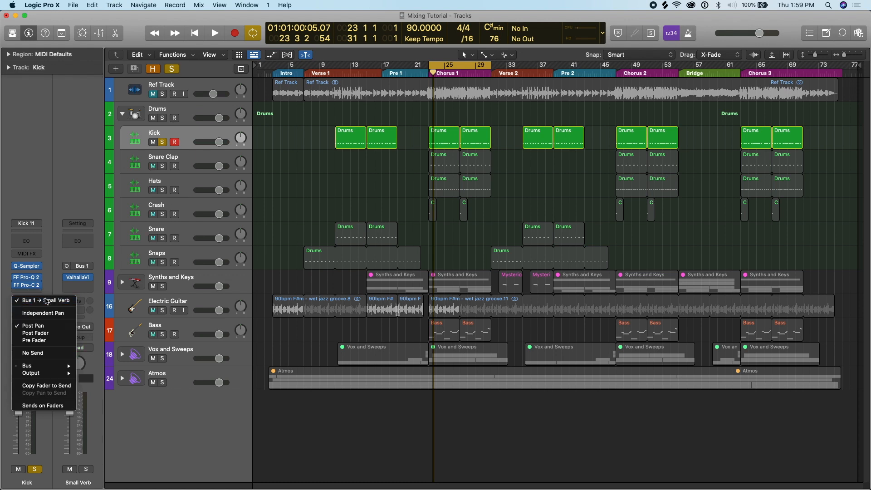
pyautogui.click(47, 301)
pyautogui.click(83, 278)
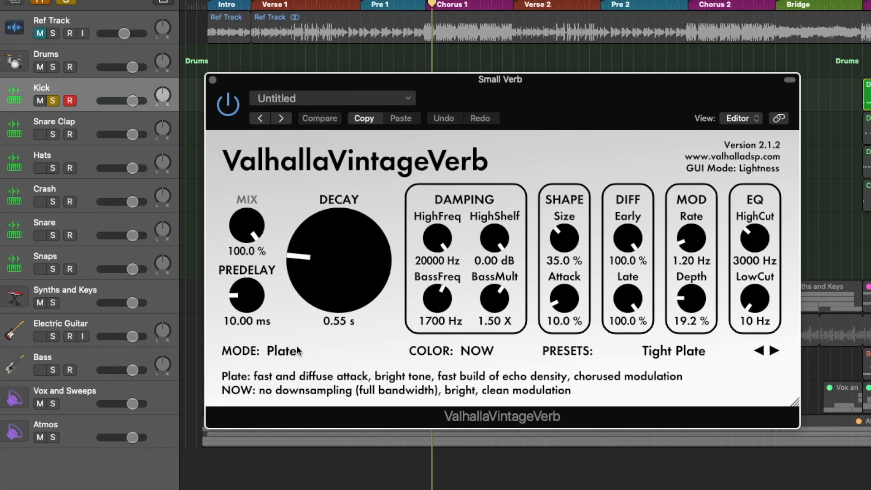
pyautogui.click(499, 353)
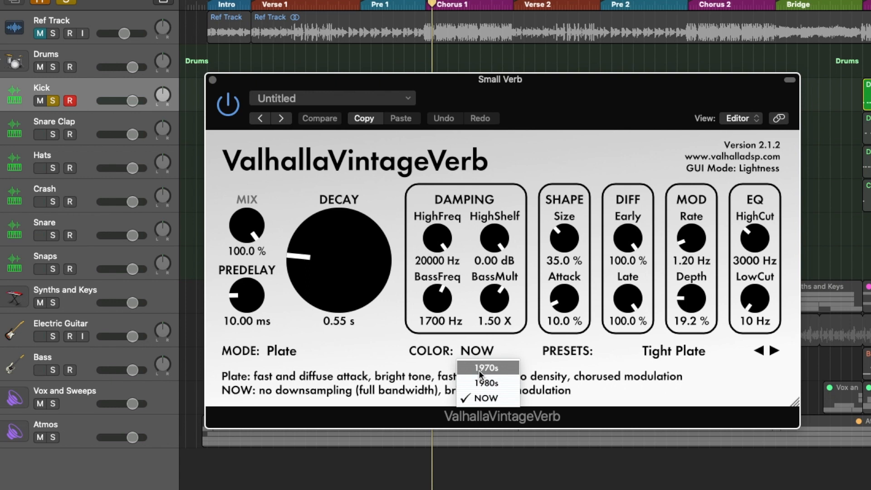
pyautogui.click(487, 400)
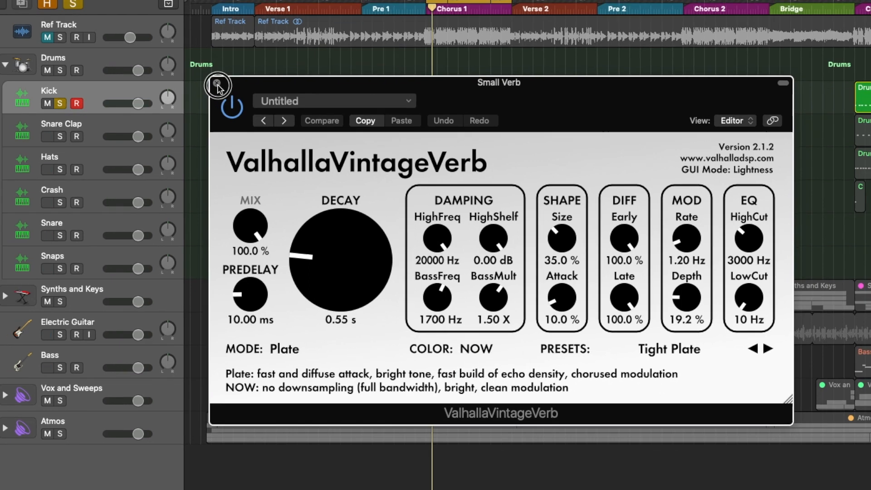
pyautogui.click(212, 80)
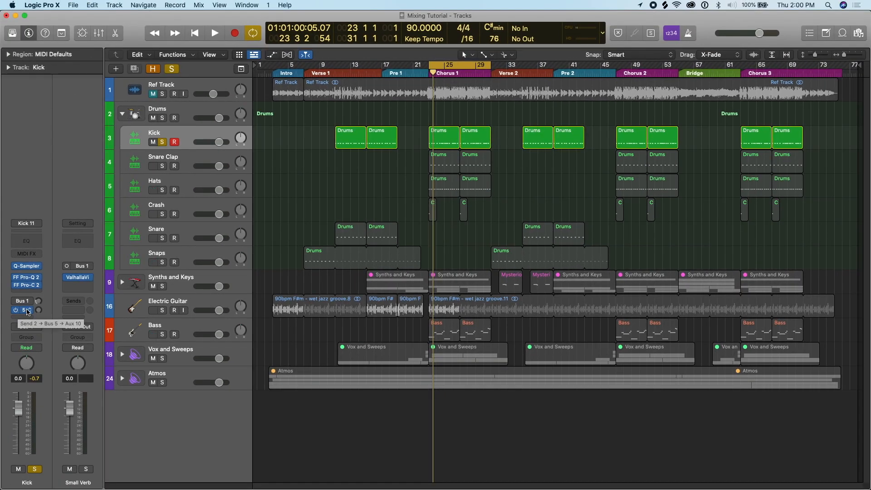
# Step: Remove the Bus 5 send from the Kick and enable its Bus 1 send to Small Verb
pyautogui.click(3, 304)
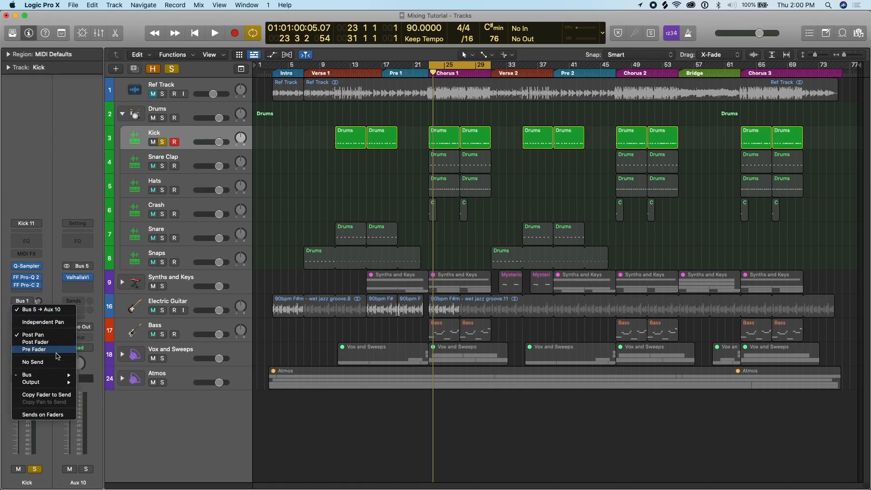
pyautogui.click(41, 362)
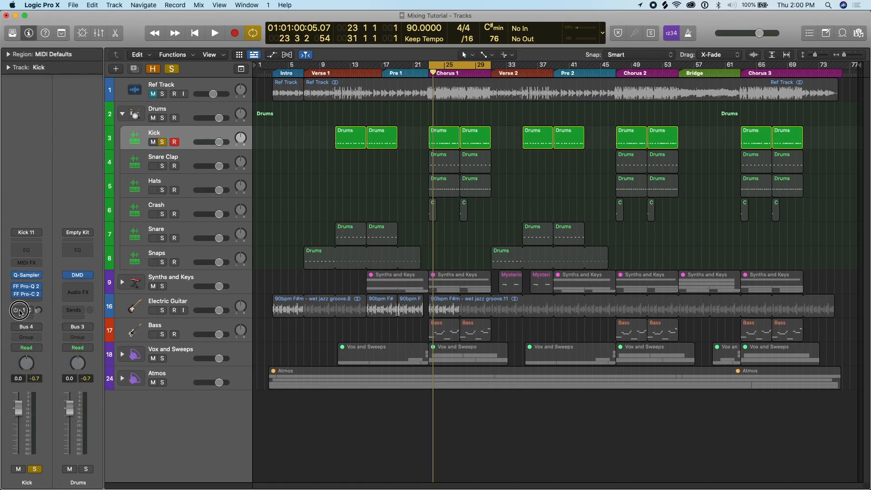
pyautogui.click(40, 311)
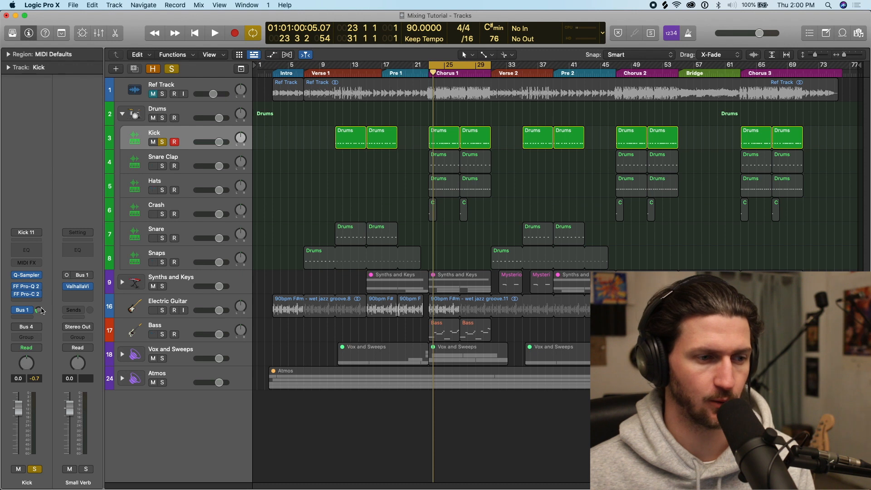
pyautogui.moveTo(66, 290)
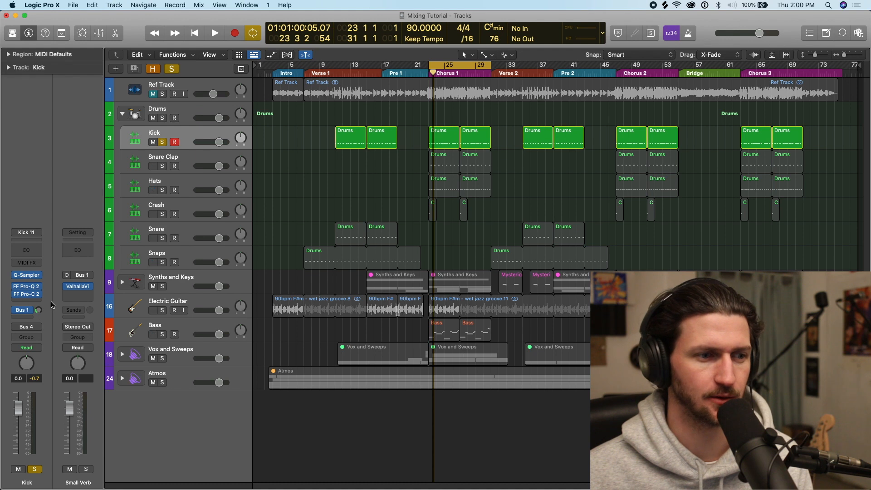
# Step: Adjust the level of the Kick's Bus 1 send to Small Verb during playback
pyautogui.press('space')
pyautogui.moveTo(41, 313)
pyautogui.mouseDown()
pyautogui.moveTo(42, 278)
pyautogui.moveTo(43, 318)
pyautogui.mouseUp()
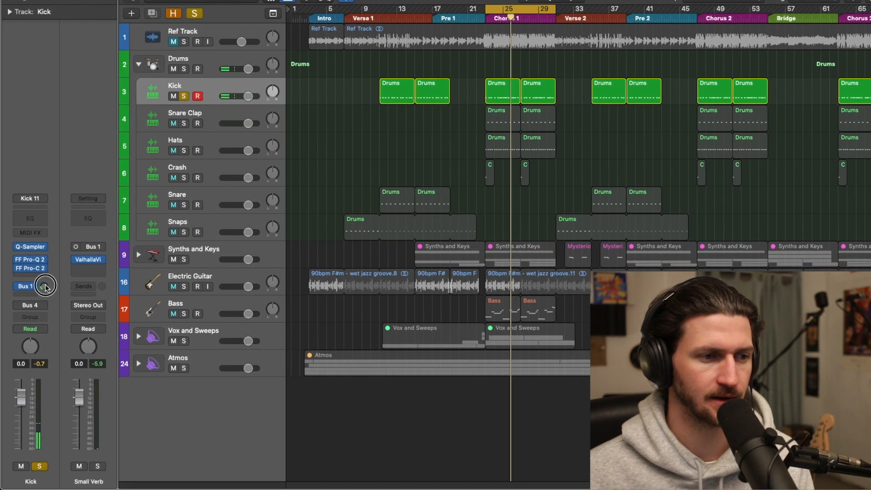
pyautogui.moveTo(45, 286); pyautogui.dragTo(50, 268)
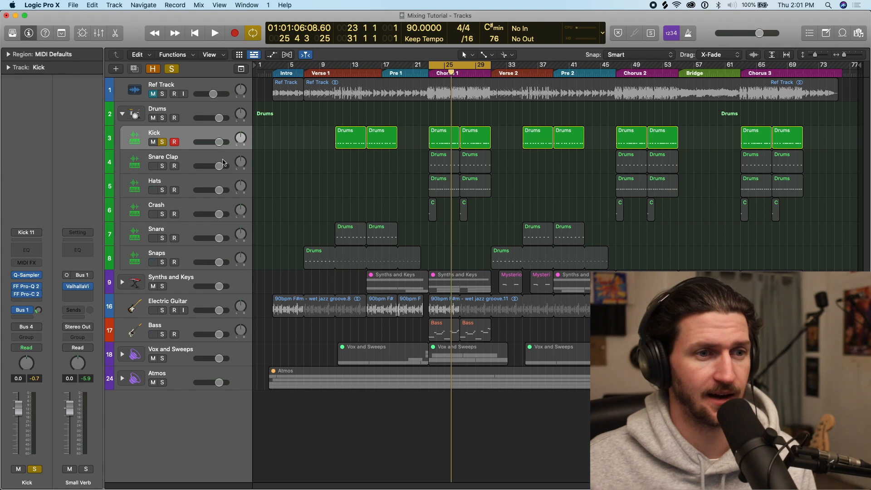
# Step: Lower the Kick's volume to -6.2 dB, resetting its peak reading and checking the level in playback
pyautogui.moveTo(222, 144); pyautogui.dragTo(211, 142)
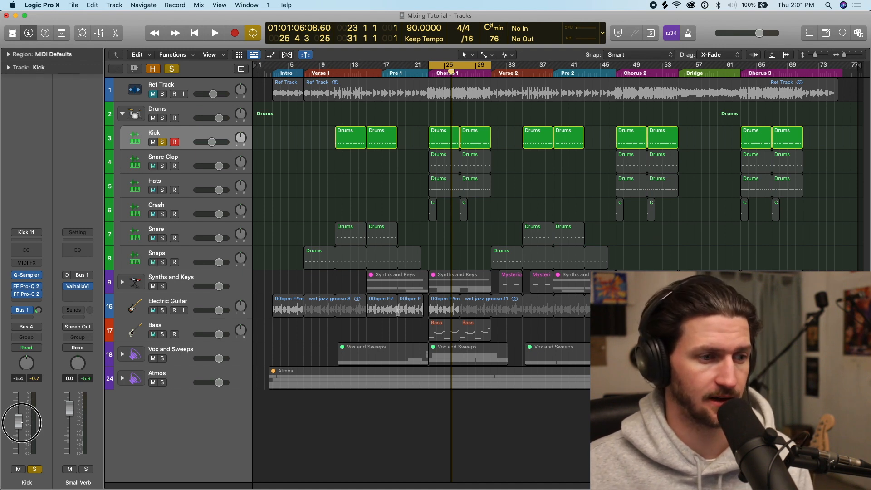
pyautogui.click(34, 380)
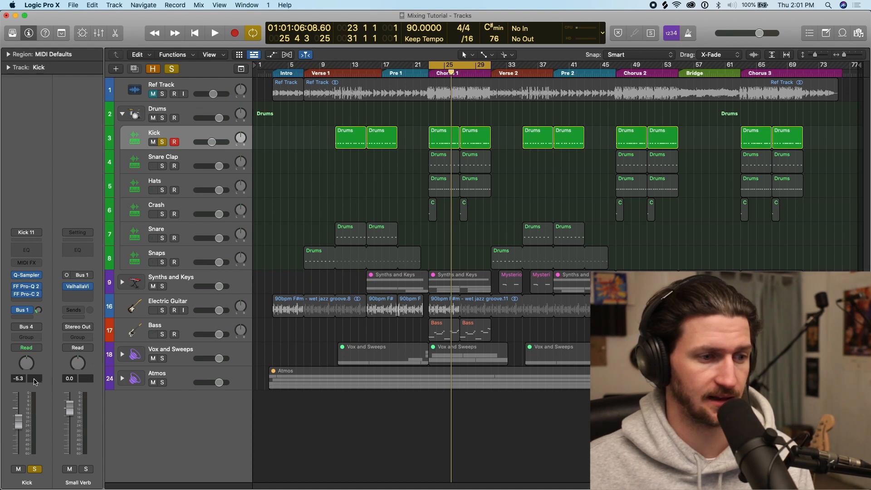
pyautogui.press('space')
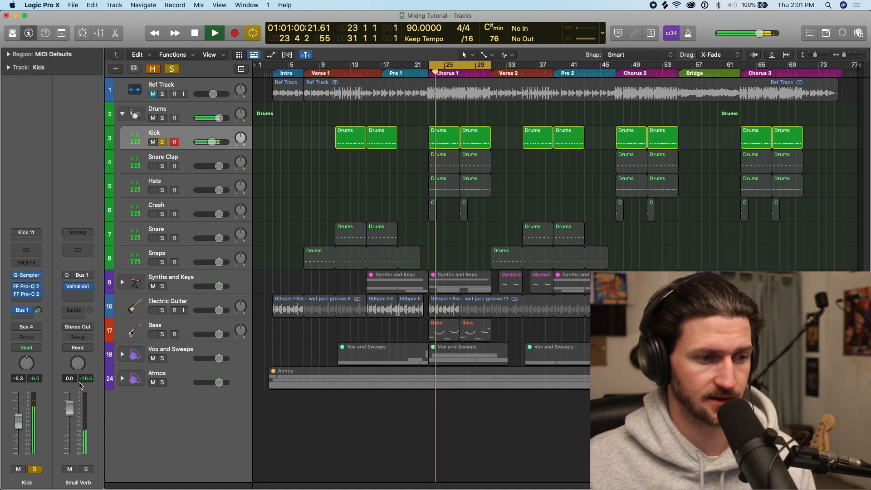
pyautogui.moveTo(18, 421); pyautogui.dragTo(22, 425)
pyautogui.press('space')
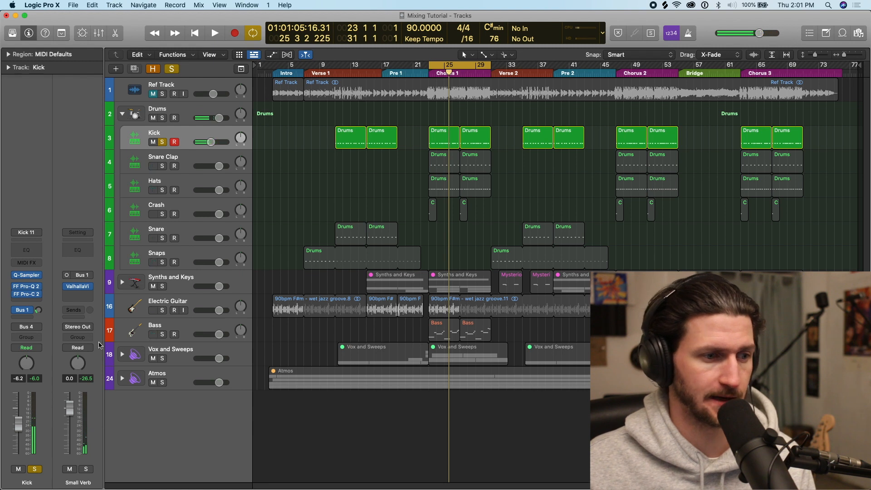
pyautogui.press('space')
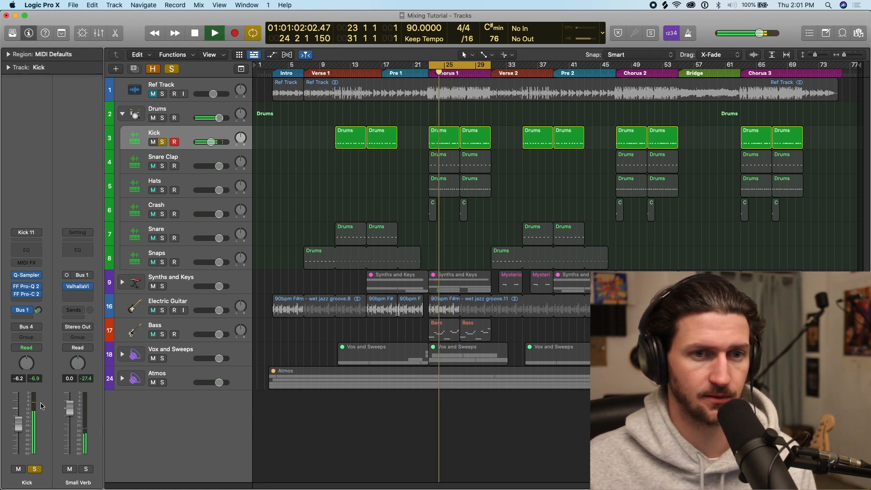
pyautogui.press('space')
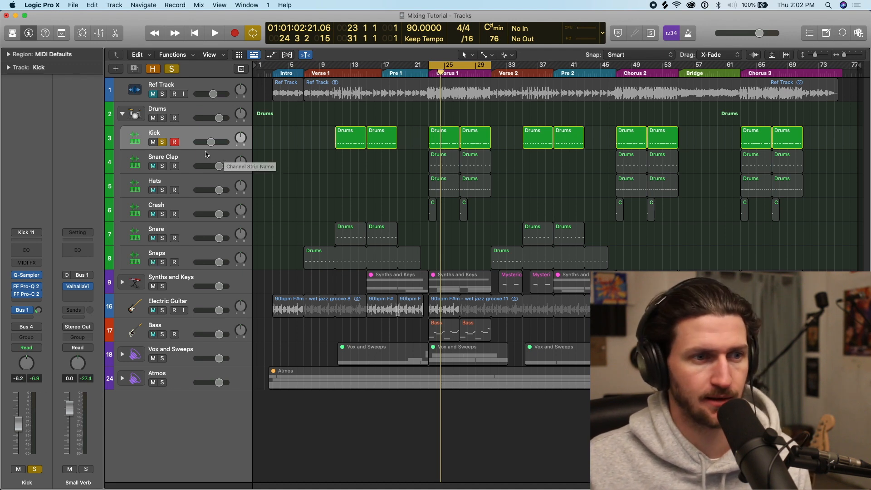
# Step: Solo the Snare Clap instead of the Kick and lower its volume to -5.3 dB
pyautogui.click(162, 166)
pyautogui.click(162, 142)
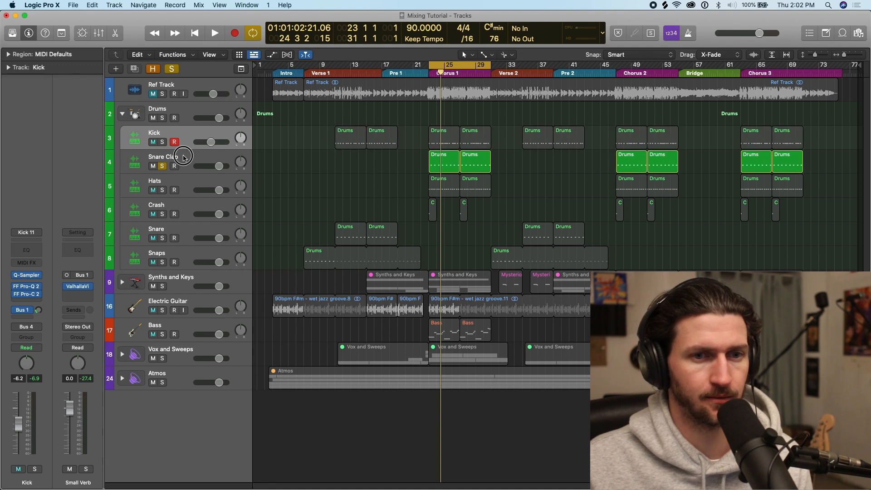
pyautogui.click(181, 156)
pyautogui.moveTo(219, 166); pyautogui.dragTo(203, 167)
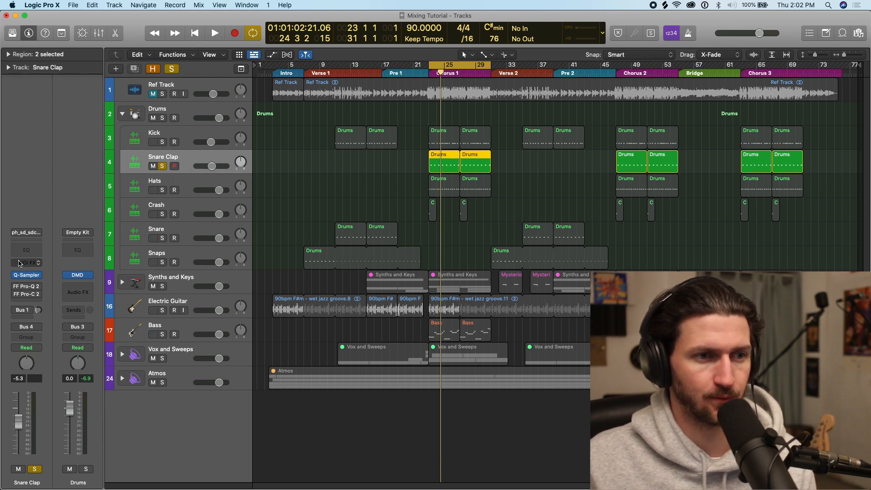
# Step: Look at the Kick's level for reference and lower the soloed Snare Clap's volume to -10.8 dB during playback
pyautogui.click(196, 144)
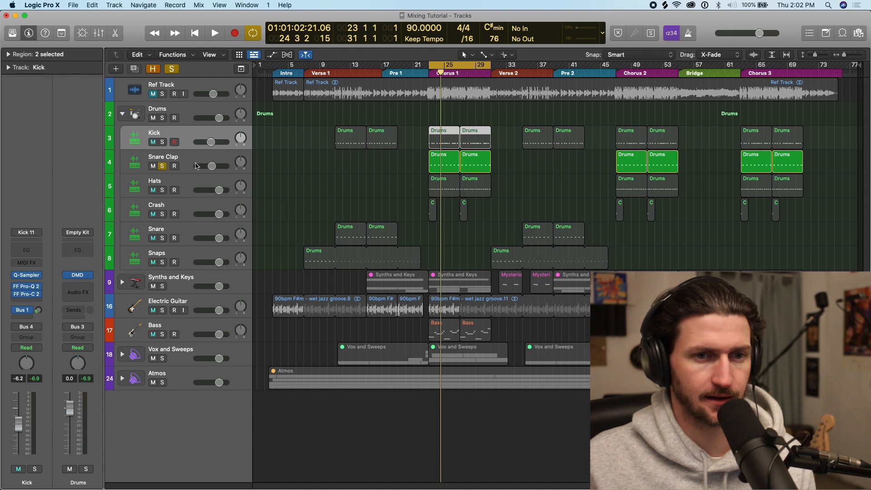
pyautogui.press('space')
pyautogui.moveTo(211, 166); pyautogui.dragTo(200, 167)
pyautogui.click(214, 155)
pyautogui.press('space')
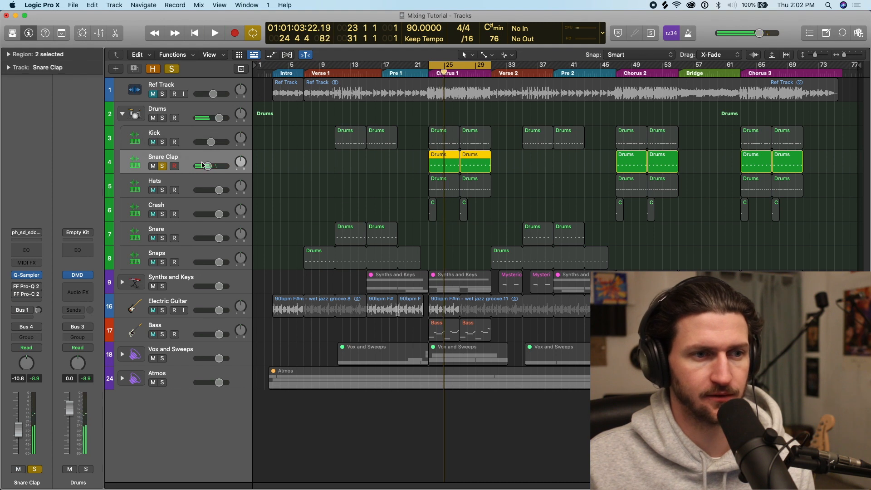
pyautogui.click(163, 167)
pyautogui.click(164, 168)
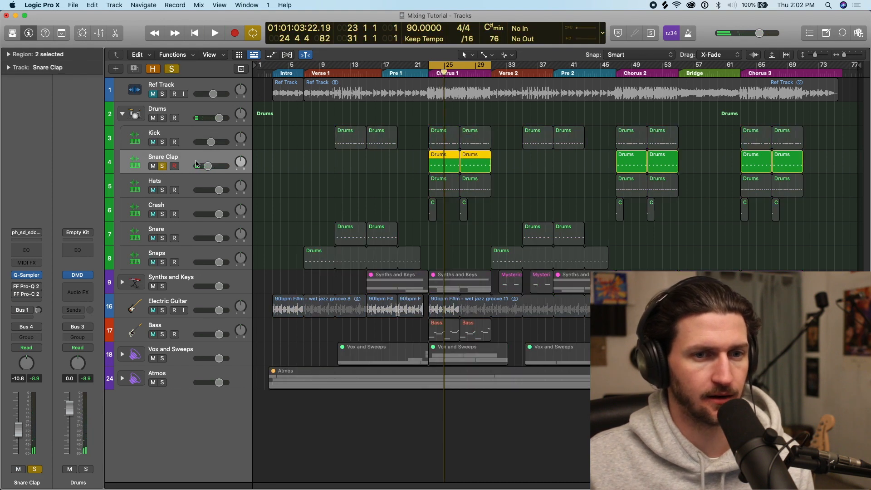
# Step: Inspect the Snare Clap's FF Pro-Q 2 and set its Channel EQ low cut to 410 Hz, 12 dB/Oct, with a Q of 0.83
pyautogui.click(26, 293)
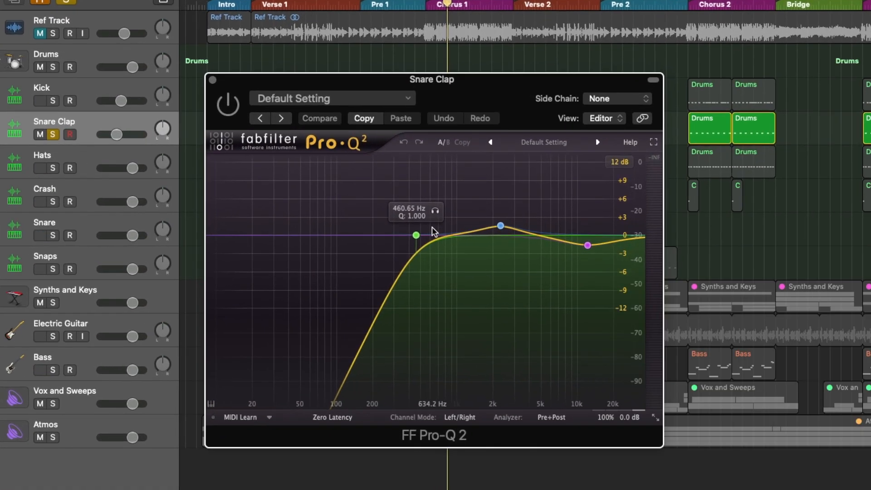
pyautogui.click(435, 211)
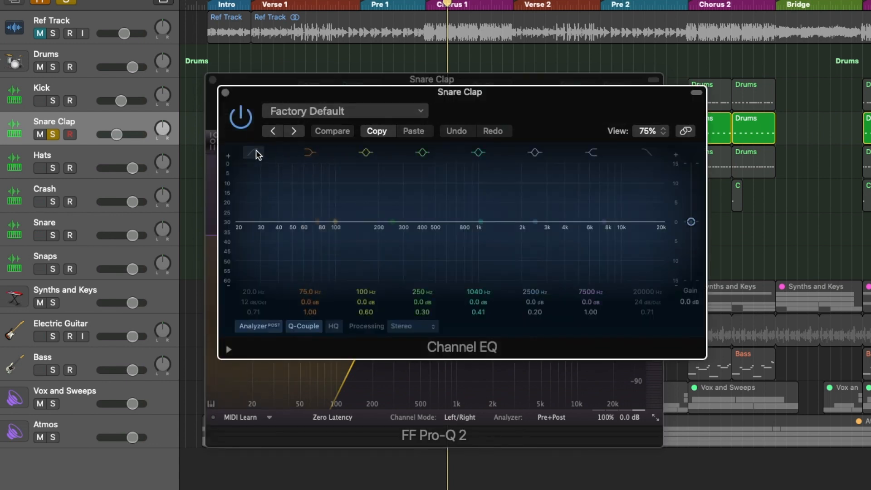
pyautogui.click(257, 154)
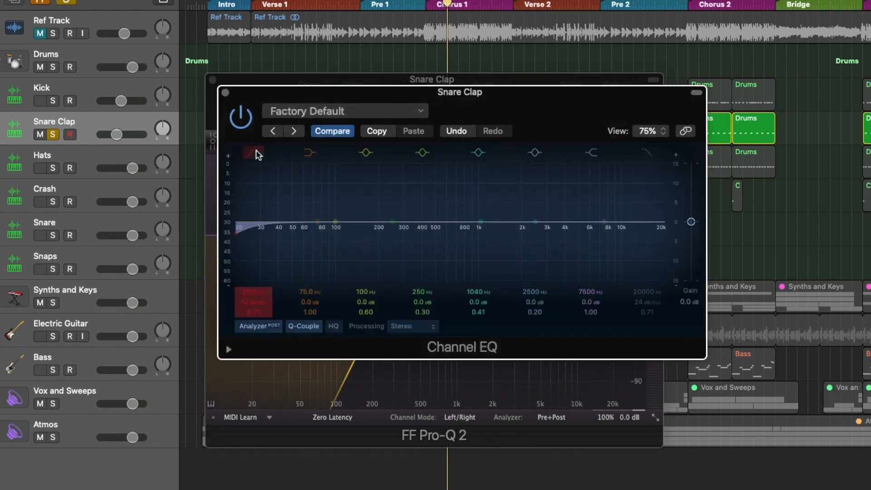
pyautogui.moveTo(236, 225); pyautogui.dragTo(399, 223)
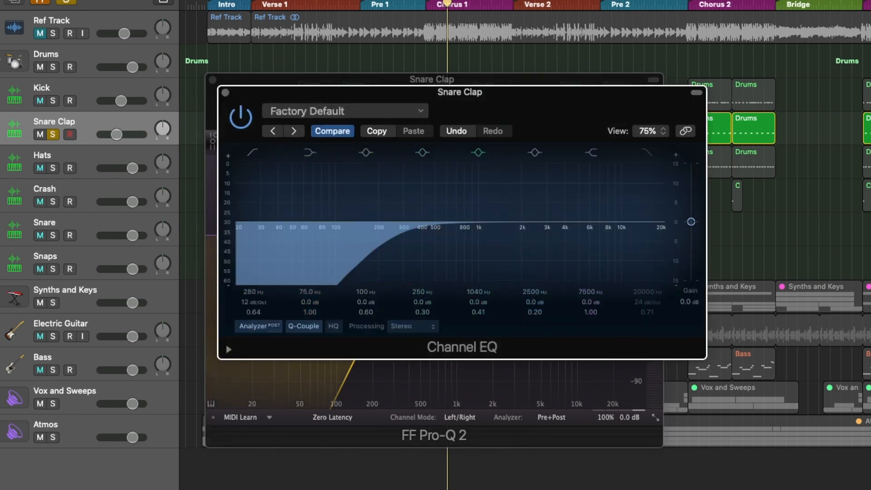
pyautogui.press('space')
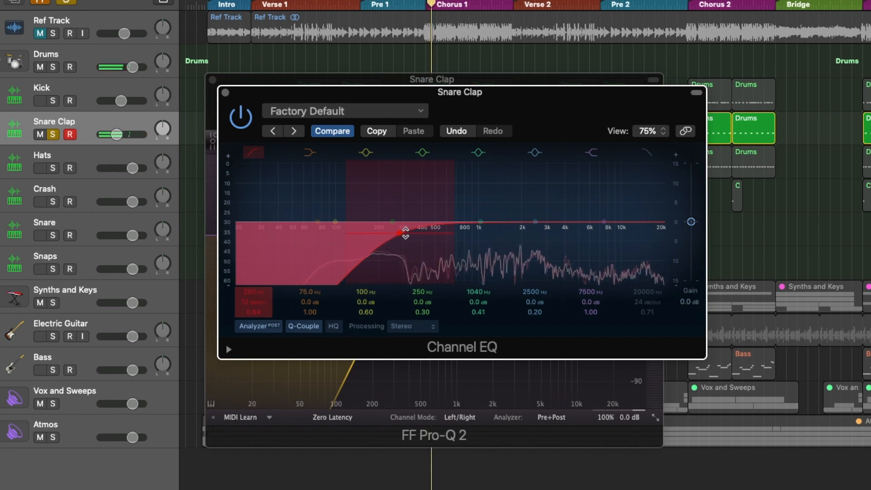
pyautogui.moveTo(404, 238); pyautogui.dragTo(424, 232)
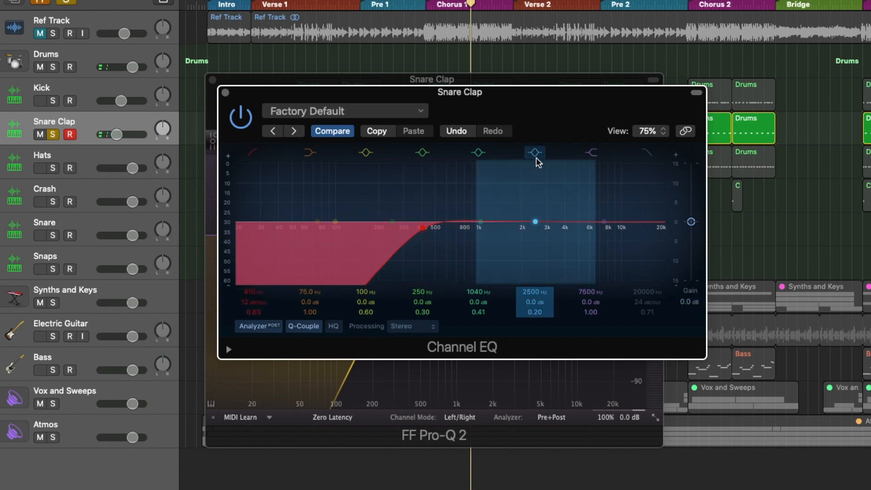
# Step: Audition a narrow, exaggerated mid boost in the Snare Clap's Channel EQ, then reduce it to +1.8 dB at 2060 Hz with a Q of 1.80
pyautogui.moveTo(538, 222); pyautogui.dragTo(538, 222)
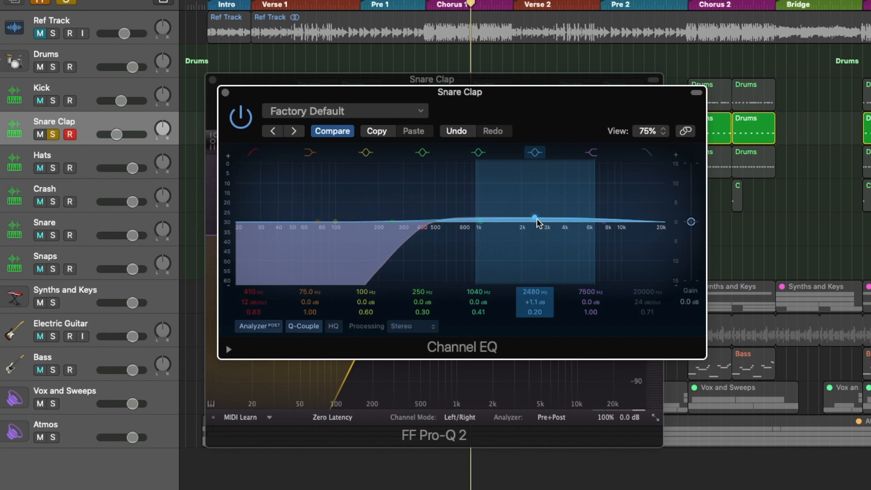
pyautogui.moveTo(536, 218)
pyautogui.mouseDown()
pyautogui.moveTo(514, 218)
pyautogui.moveTo(527, 216)
pyautogui.mouseUp()
pyautogui.moveTo(584, 200); pyautogui.dragTo(521, 170)
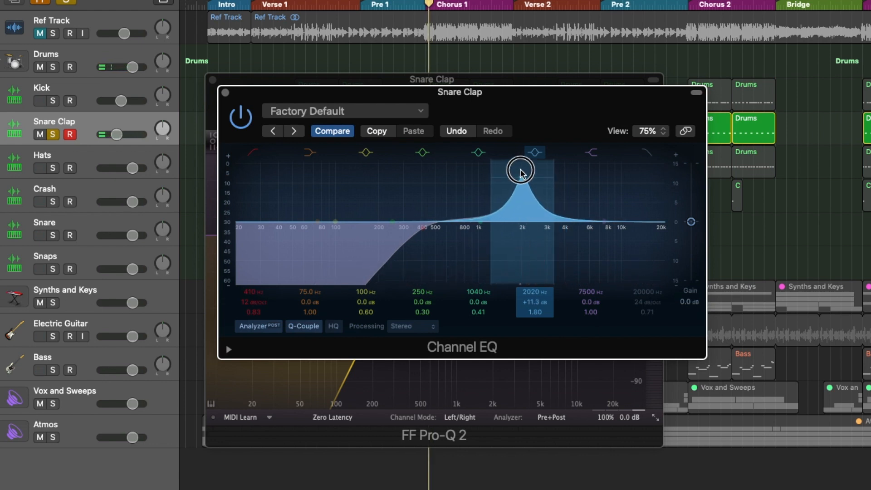
pyautogui.press('space')
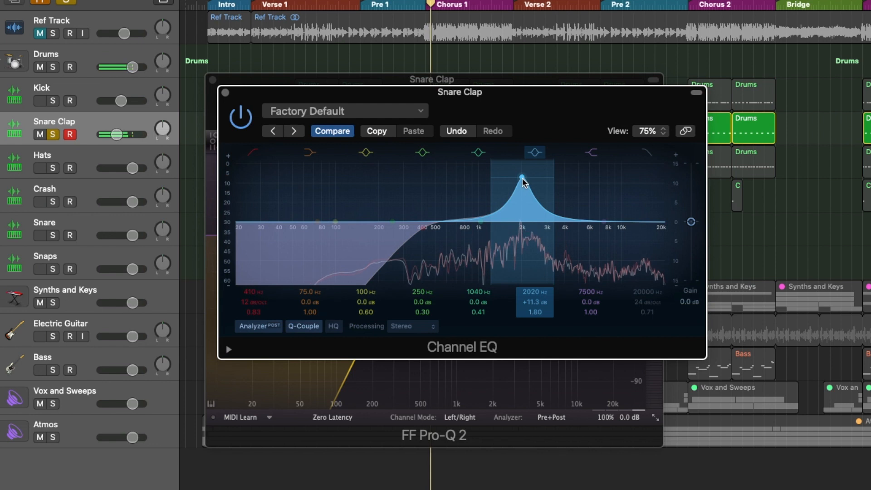
pyautogui.moveTo(522, 178); pyautogui.dragTo(522, 225)
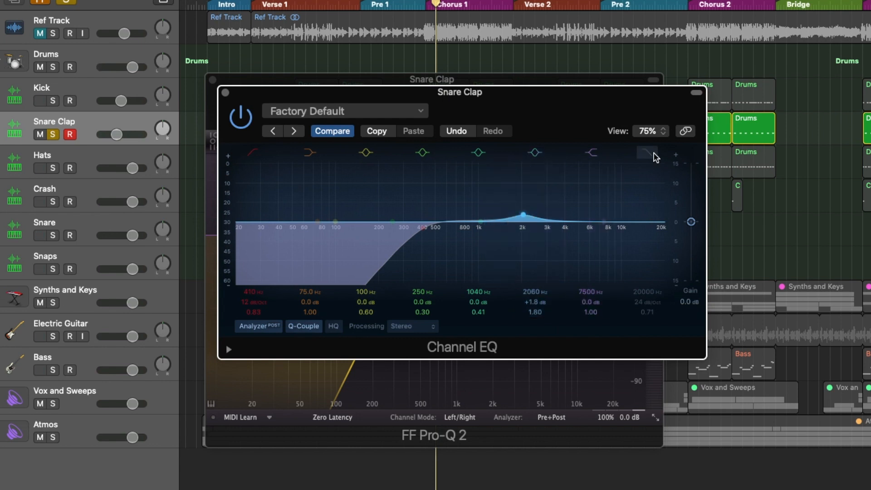
pyautogui.press('super+w')
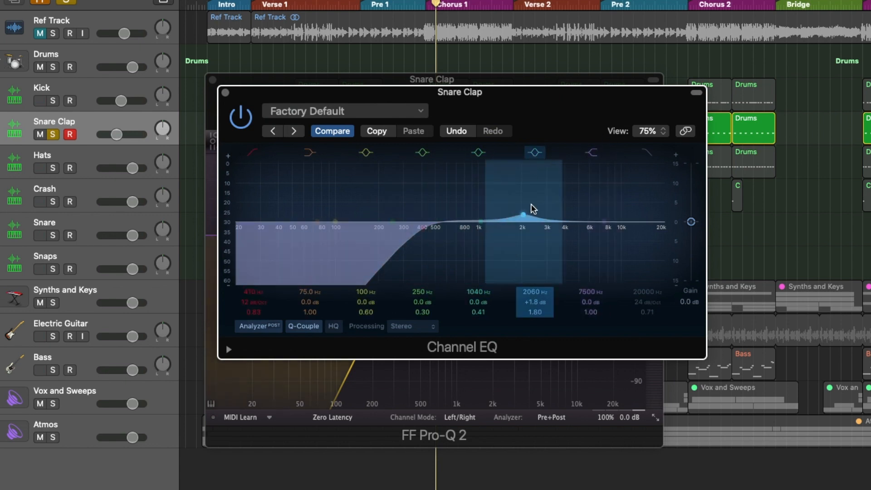
# Step: Ease the Channel EQ's mid boost to +1.1 dB at 2100 Hz and set its high shelf to -1.7 dB at 4420 Hz
pyautogui.moveTo(522, 217); pyautogui.dragTo(520, 219)
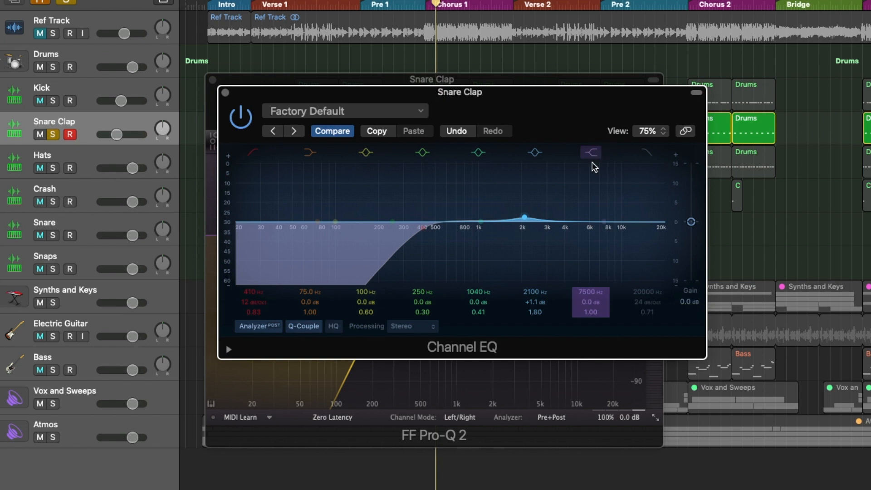
pyautogui.moveTo(607, 226); pyautogui.dragTo(574, 234)
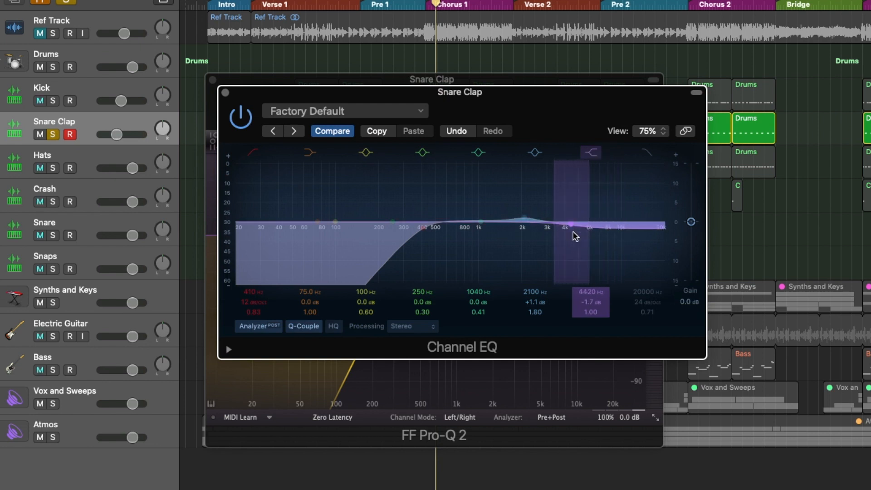
pyautogui.press('space')
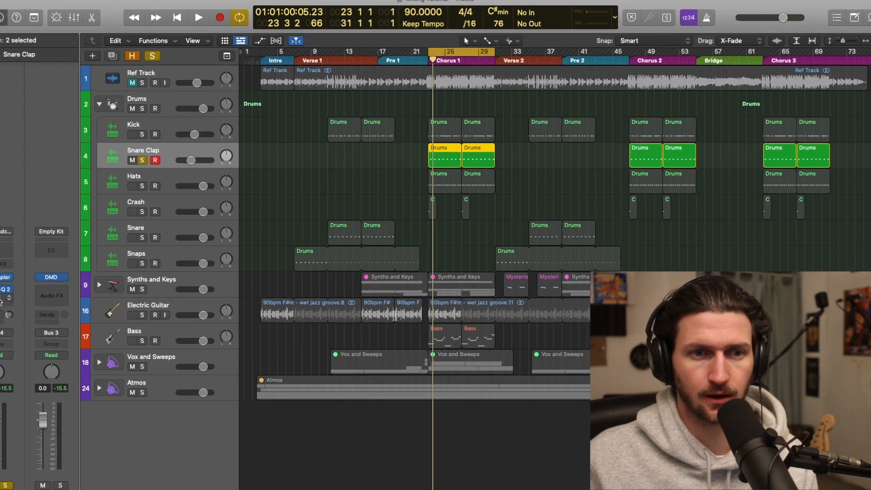
# Step: Turn on the Snare Clap's FF Pro-C 2 compressor and audition its gain reduction during playback
pyautogui.click(28, 297)
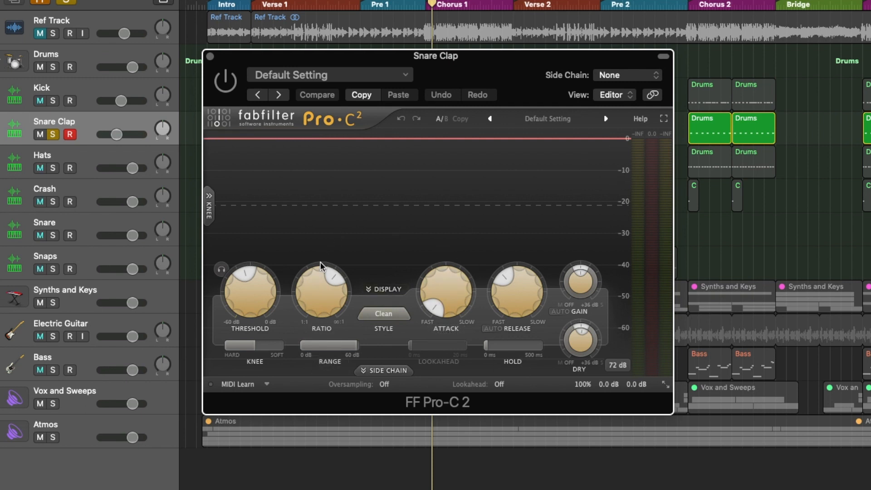
pyautogui.moveTo(315, 284)
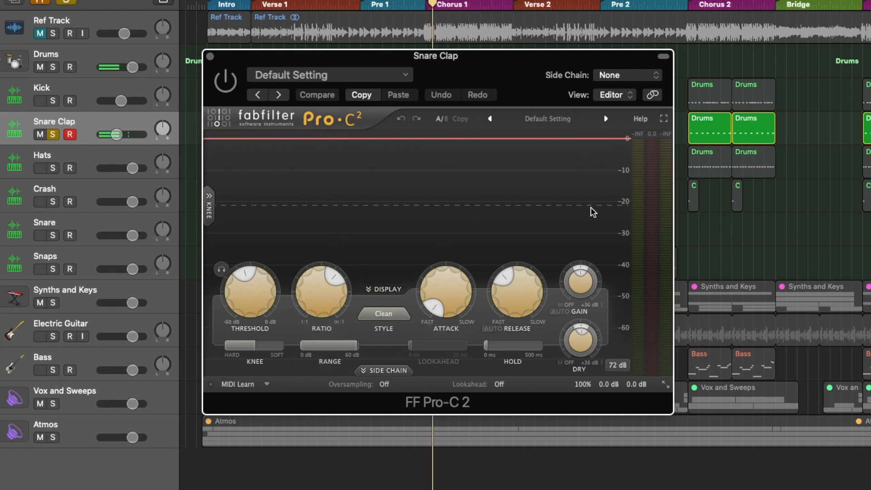
pyautogui.click(226, 82)
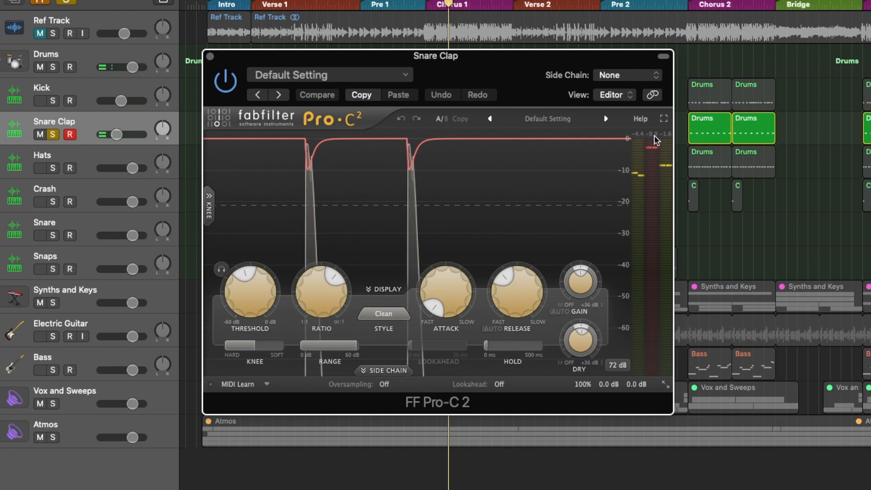
pyautogui.press('space')
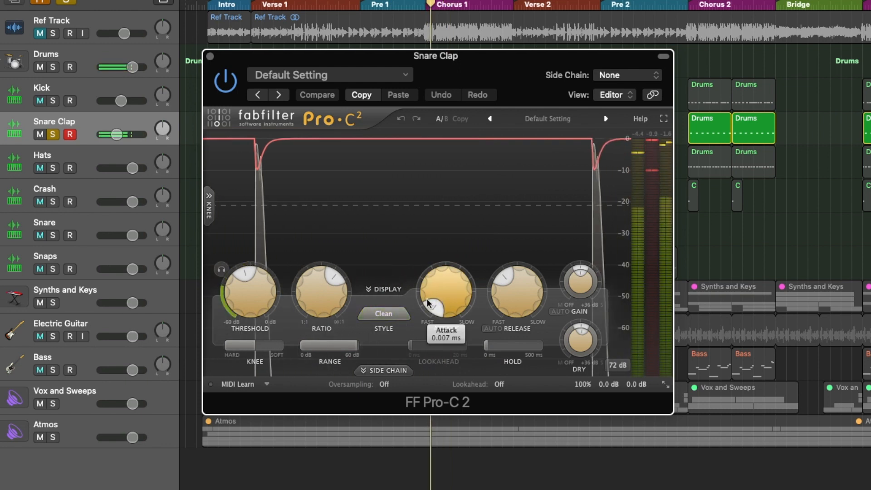
# Step: Fine-tune the Snare Clap compressor's release, check the compression in playback, and close the plug-in
pyautogui.moveTo(512, 282); pyautogui.dragTo(511, 286)
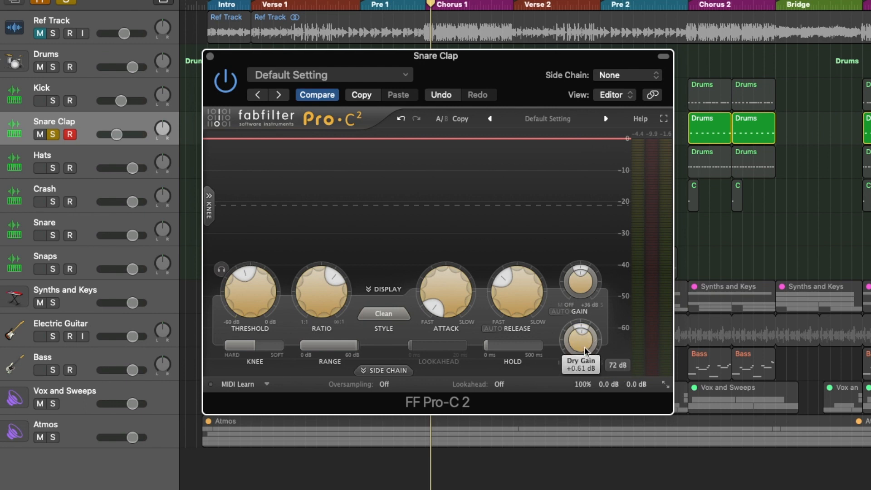
pyautogui.press('space')
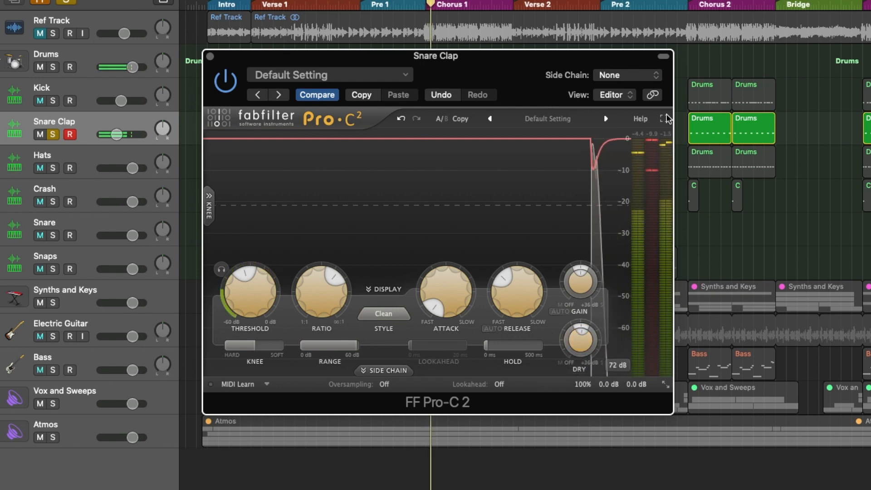
pyautogui.moveTo(587, 336)
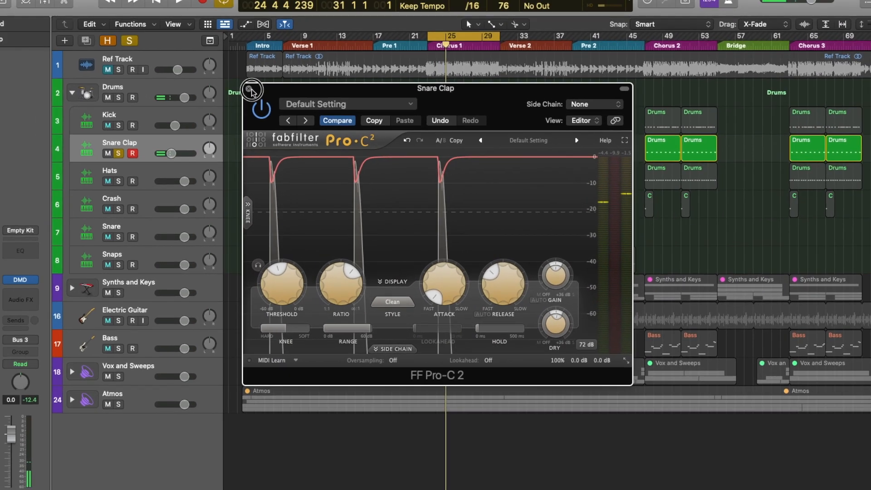
pyautogui.click(210, 57)
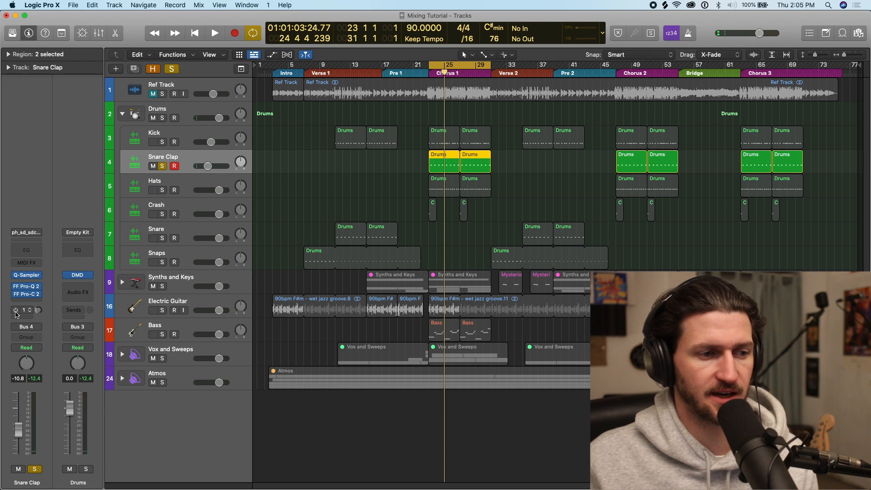
# Step: Enable the Snare Clap's Bus 1 send, check the Small Verb's ValhallaVintageVerb settings, and audition the reverb
pyautogui.click(28, 312)
pyautogui.click(63, 289)
pyautogui.click(77, 288)
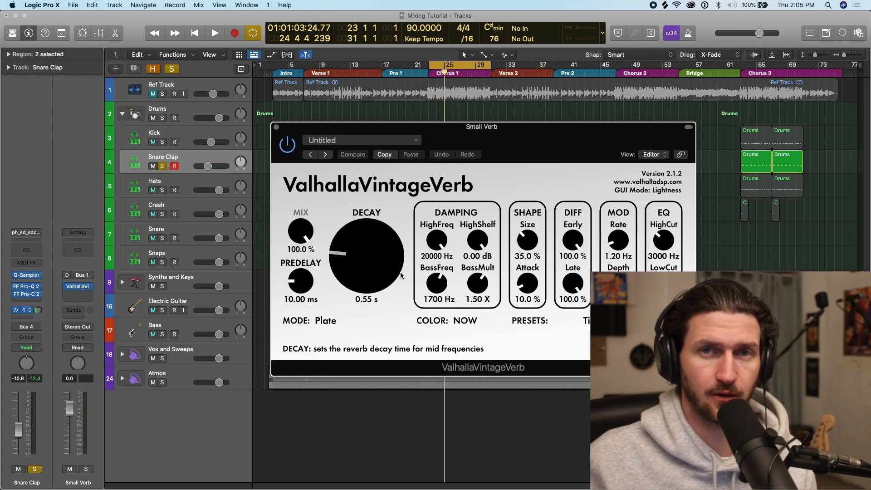
pyautogui.click(276, 128)
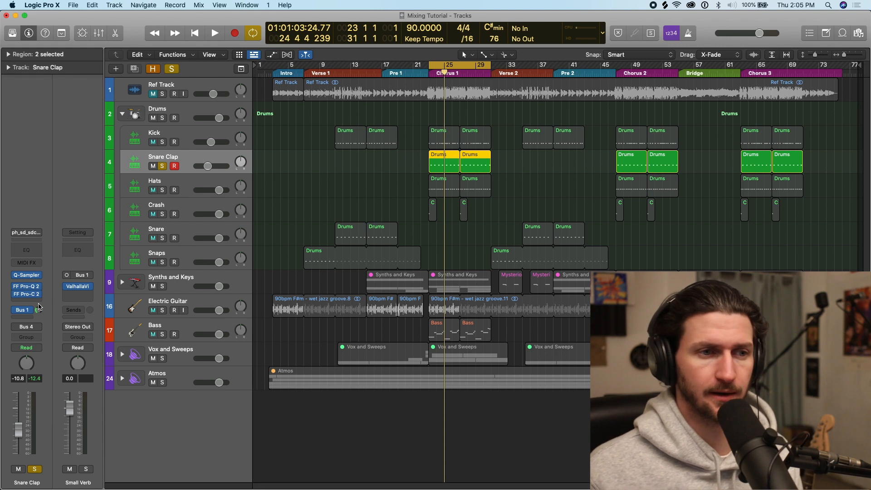
pyautogui.press('space')
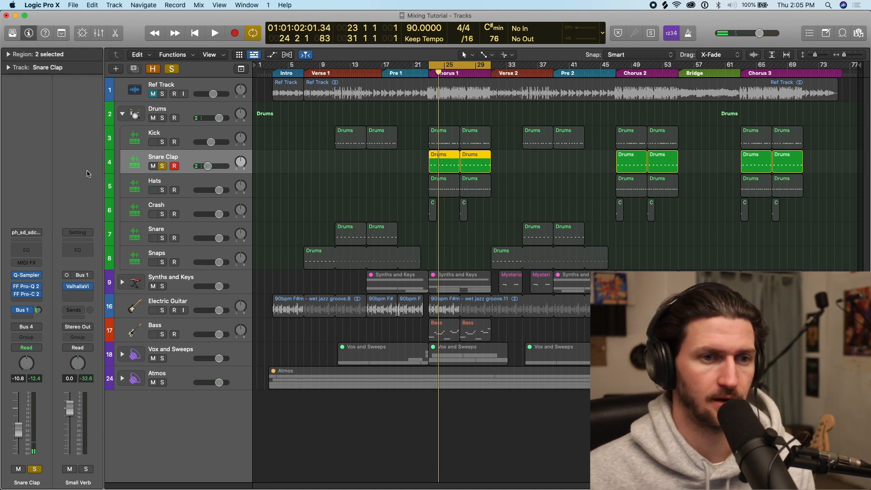
# Step: Solo the Kick with the Snare Clap and balance the Snare Clap's volume against it in playback, settling on -11.6 dB
pyautogui.click(162, 142)
pyautogui.click(204, 166)
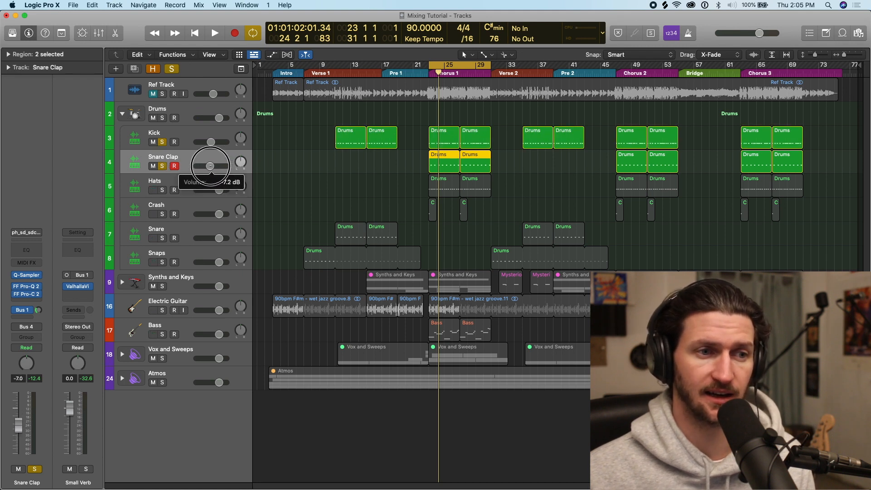
pyautogui.moveTo(210, 165); pyautogui.dragTo(214, 167)
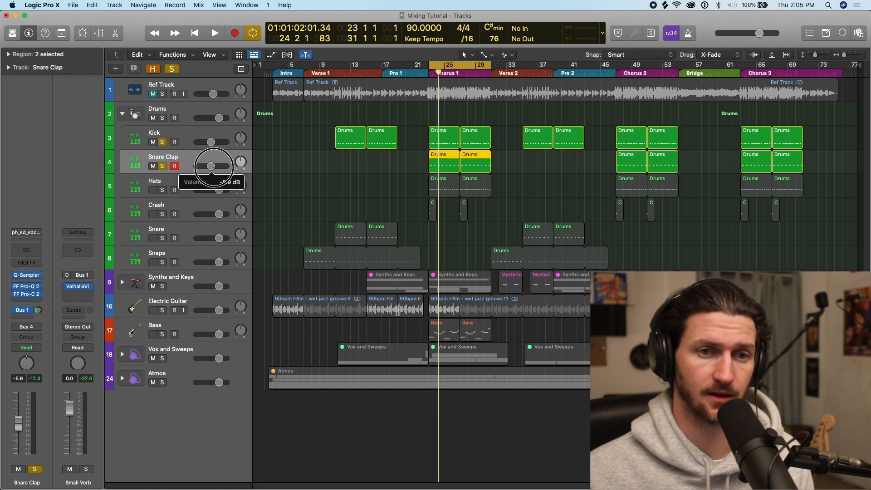
pyautogui.press('space')
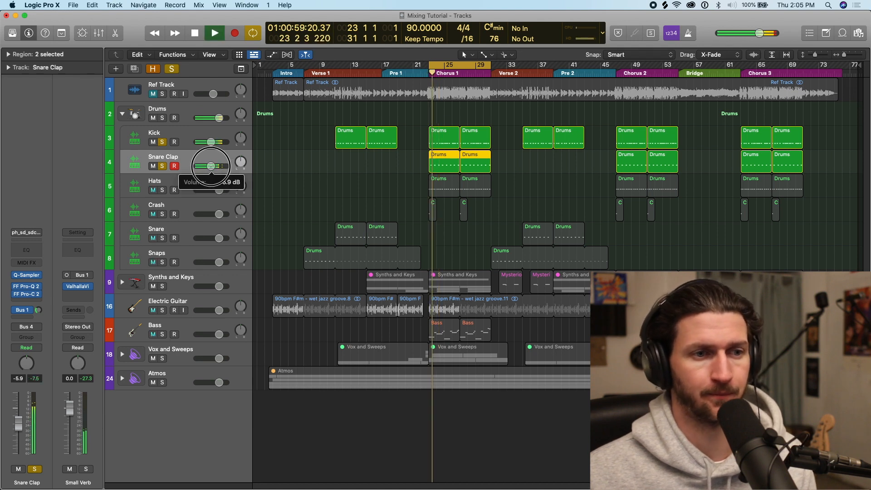
pyautogui.moveTo(210, 166)
pyautogui.mouseDown()
pyautogui.moveTo(200, 167)
pyautogui.moveTo(225, 166)
pyautogui.moveTo(171, 169)
pyautogui.moveTo(198, 171)
pyautogui.mouseUp()
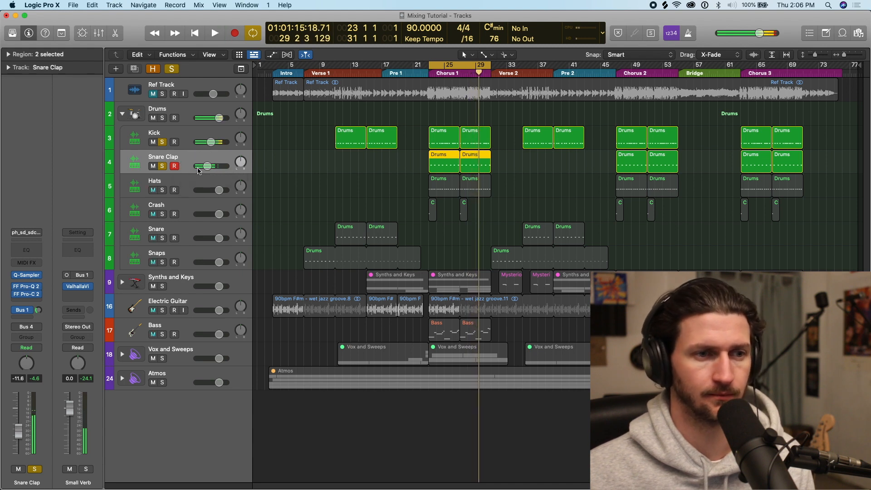
# Step: Solo only the Hats track and audition it in Chorus 1
pyautogui.click(204, 181)
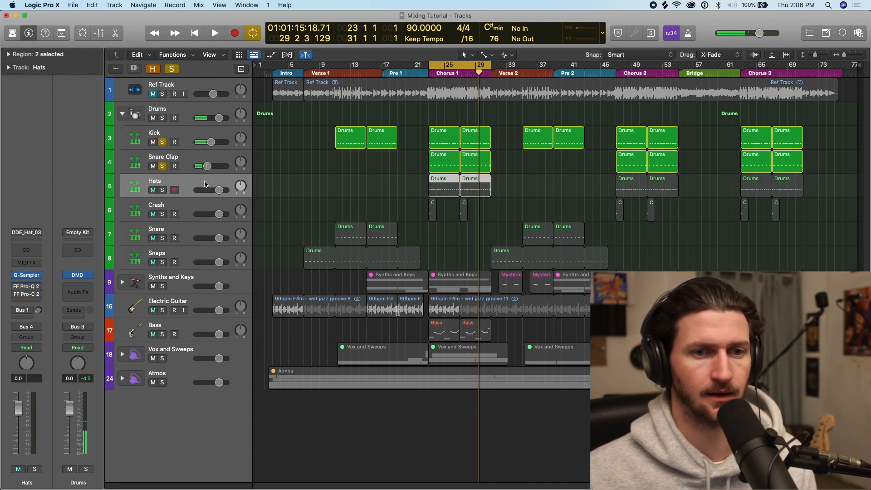
pyautogui.click(163, 190)
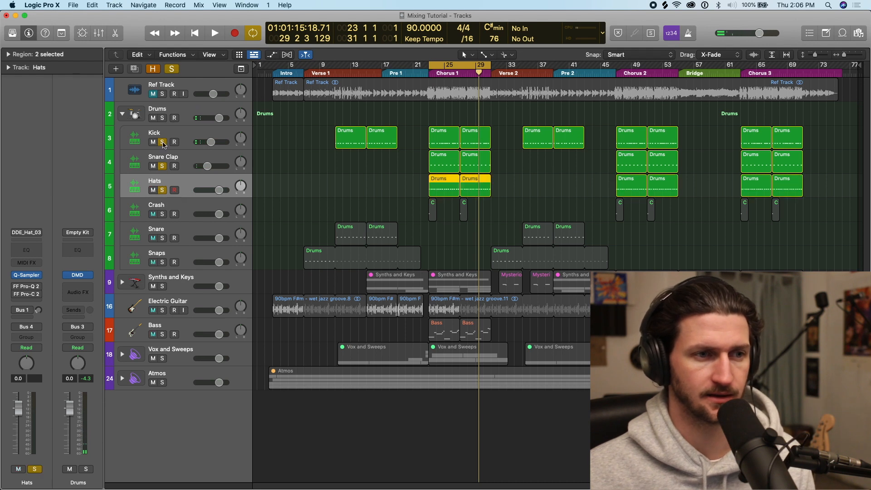
pyautogui.click(162, 142)
pyautogui.click(163, 166)
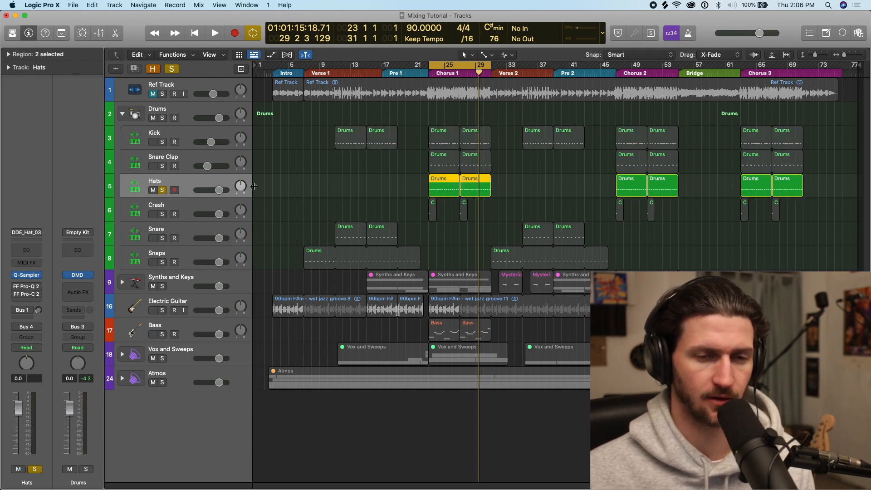
pyautogui.press('space')
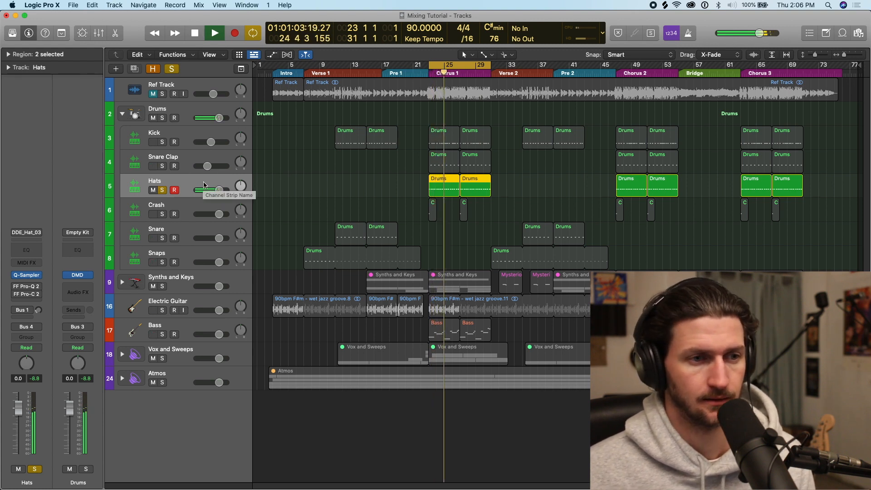
pyautogui.press('space')
# Step: Open the Hats' EQ plug-ins and set the Channel EQ's low cut to 2160 Hz at 18 dB/Oct during playback
pyautogui.click(28, 288)
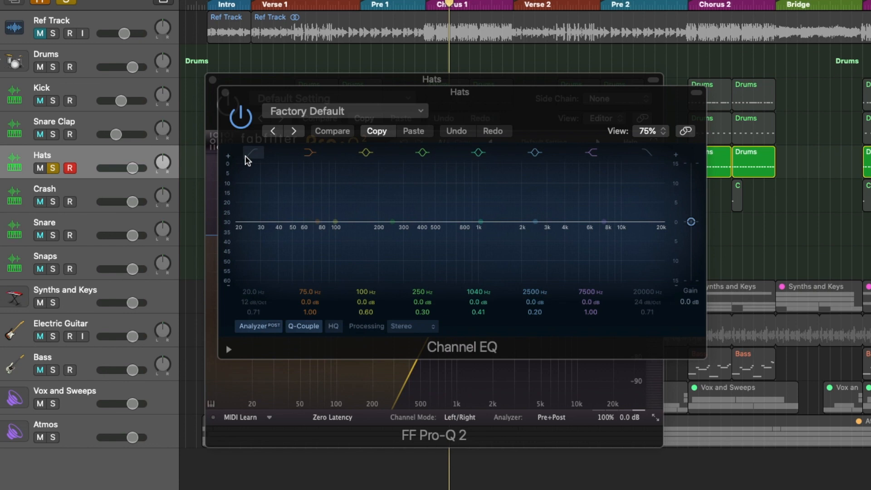
pyautogui.click(255, 176)
pyautogui.moveTo(241, 232); pyautogui.dragTo(513, 225)
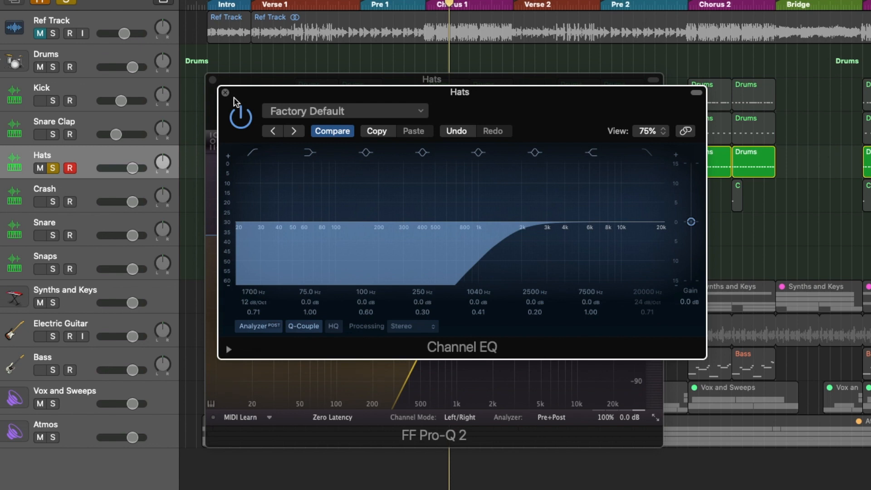
pyautogui.press('space')
pyautogui.moveTo(511, 233)
pyautogui.mouseDown()
pyautogui.moveTo(299, 229)
pyautogui.moveTo(621, 232)
pyautogui.moveTo(593, 227)
pyautogui.moveTo(603, 221)
pyautogui.mouseUp()
# Step: Check and close the Hats' FF Pro-Q 2, set the Channel EQ's high shelf to -1.0 dB at 7000 Hz, and close it
pyautogui.click(626, 82)
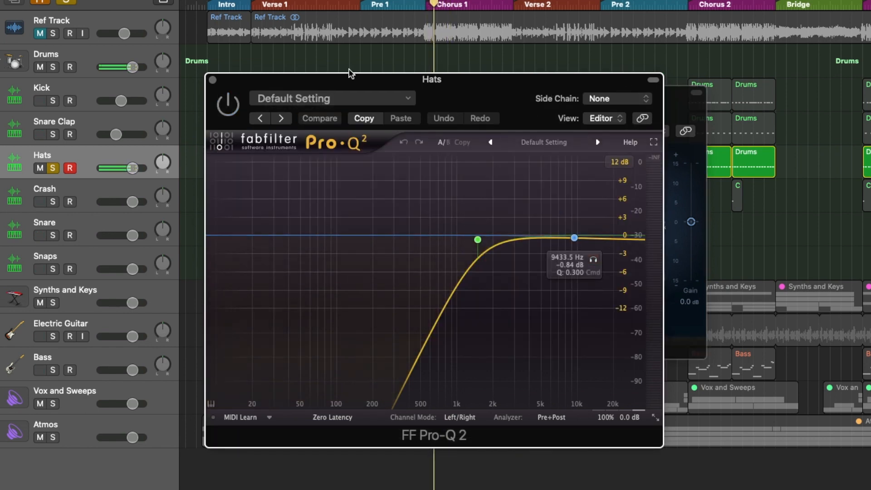
pyautogui.click(212, 80)
pyautogui.moveTo(607, 226); pyautogui.dragTo(605, 230)
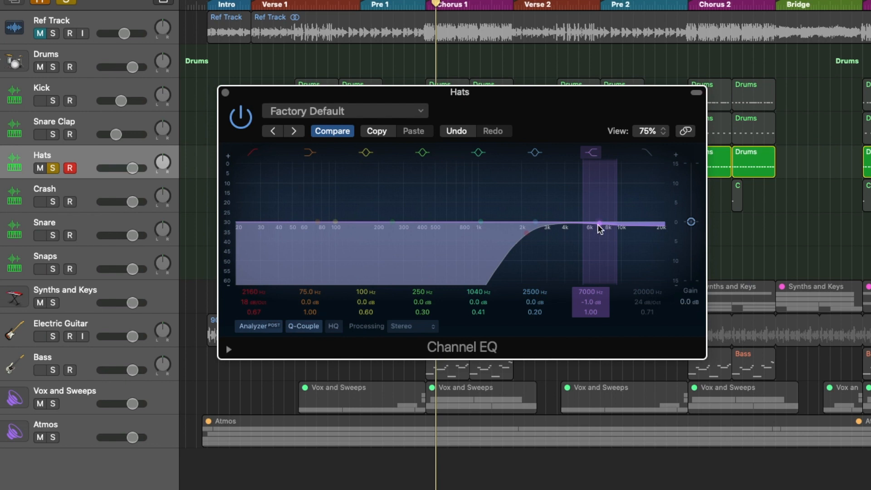
pyautogui.click(225, 93)
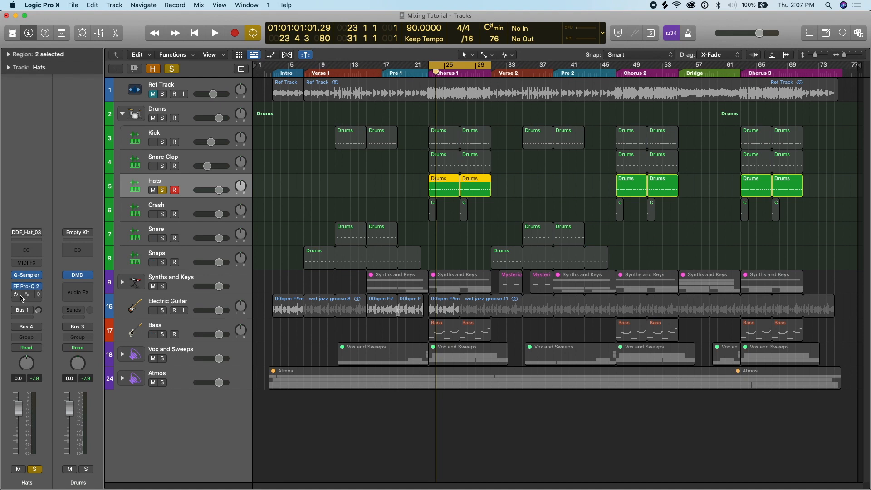
# Step: Turn on the Hats' FF Pro-C 2 compressor, audition its gain reduction during playback, and close the plug-in
pyautogui.click(25, 298)
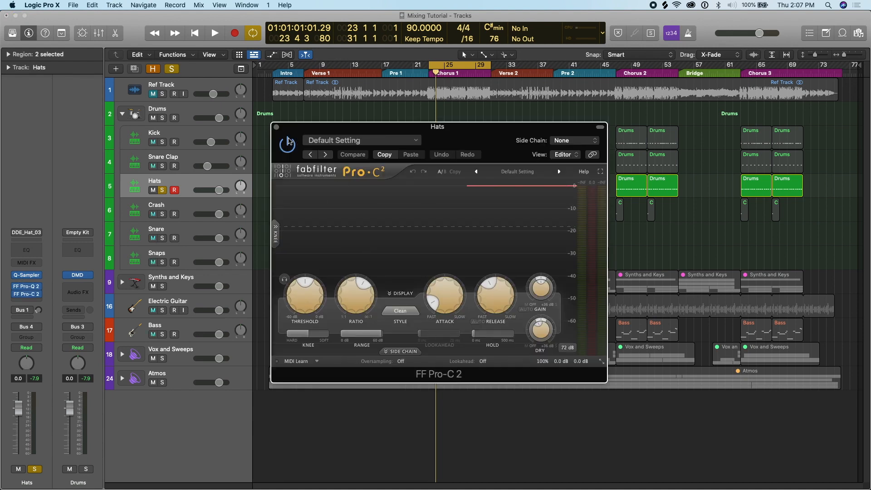
pyautogui.press('space')
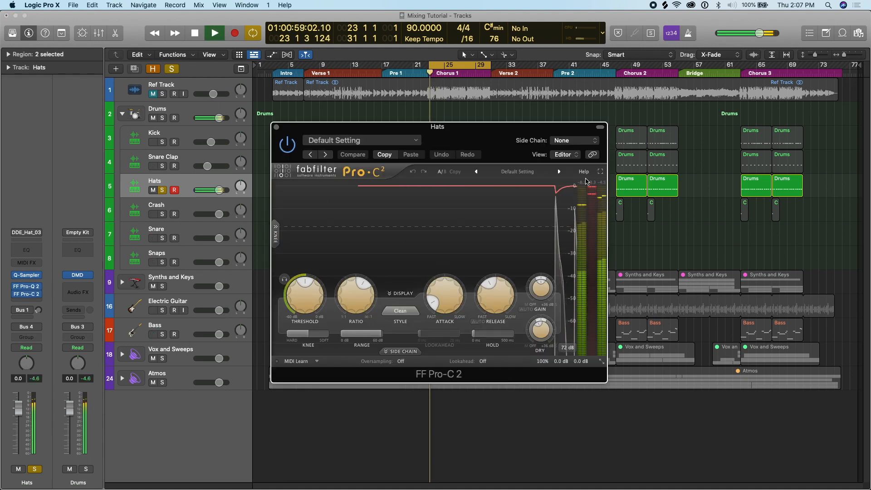
pyautogui.moveTo(541, 331); pyautogui.dragTo(541, 331)
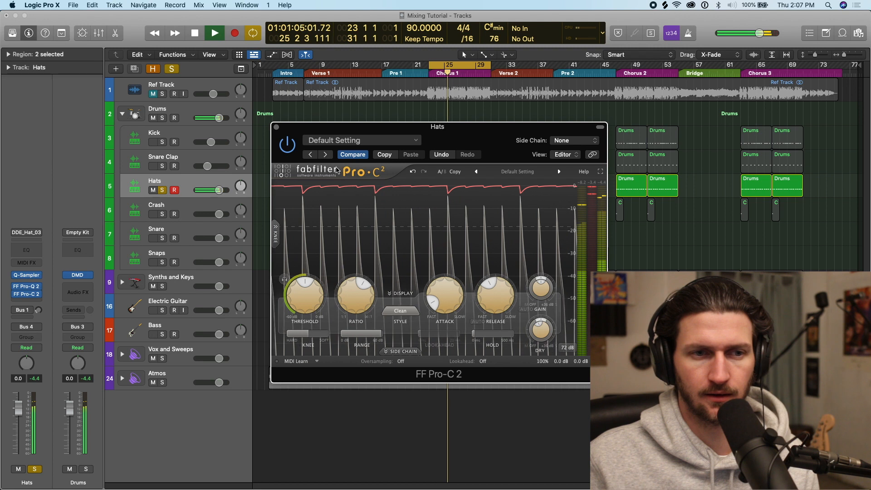
pyautogui.click(276, 127)
pyautogui.press('space')
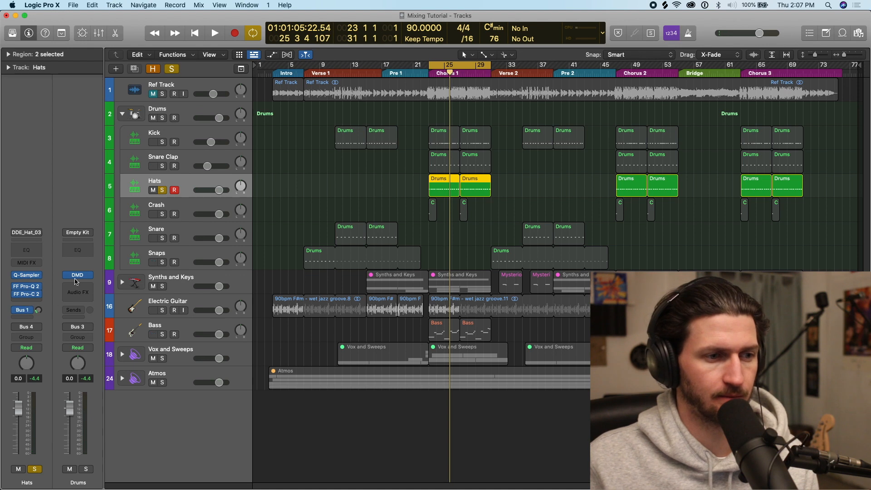
# Step: Enable the Hats' Bus 1 send to the Small Verb, check the reverb plug-in, and adjust the send amount during playback
pyautogui.click(36, 313)
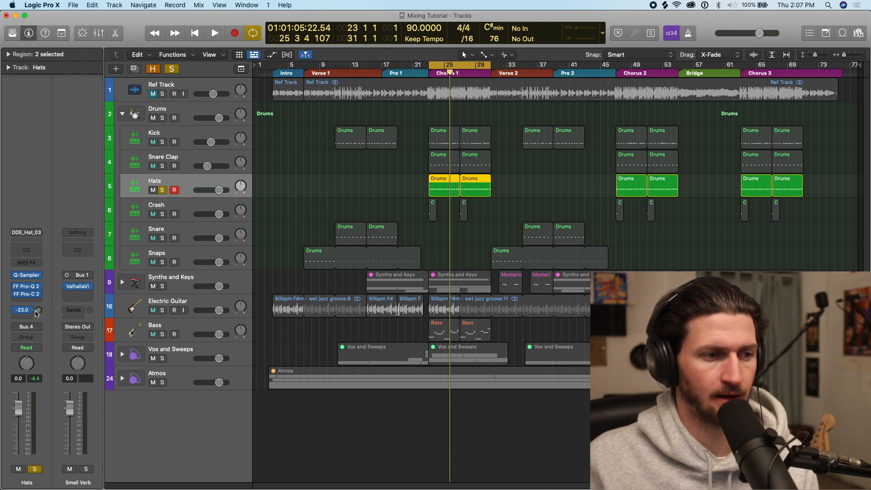
pyautogui.press('space')
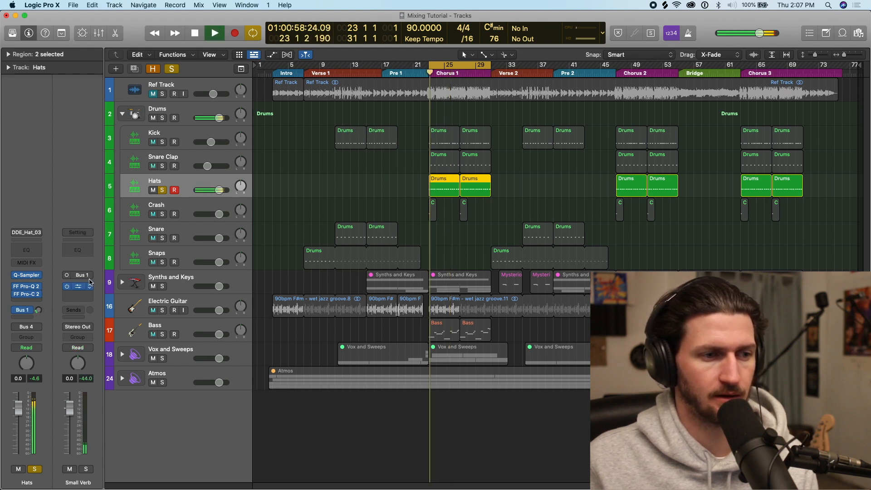
pyautogui.click(77, 287)
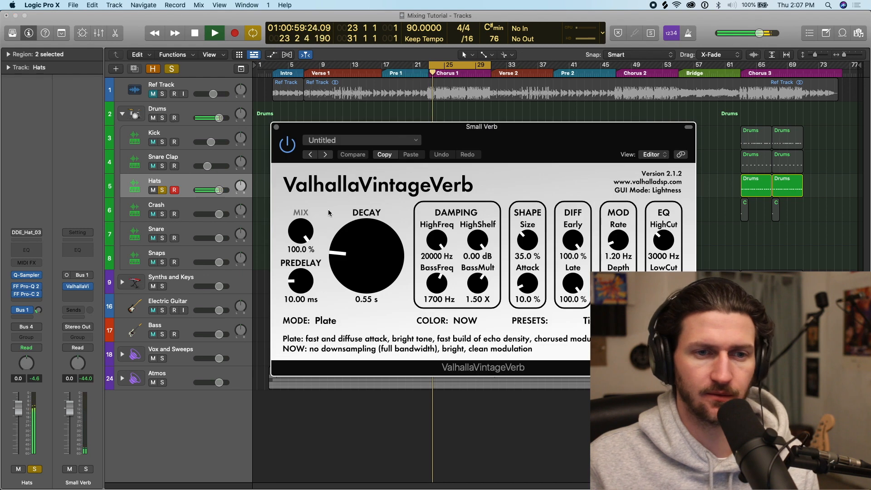
pyautogui.click(276, 127)
pyautogui.moveTo(38, 310)
pyautogui.mouseDown()
pyautogui.moveTo(57, 280)
pyautogui.moveTo(51, 307)
pyautogui.mouseUp()
# Step: Solo the Kick and Snare Clap with the Hats and balance the Hats' volume against them, settling on -4.9 dB
pyautogui.moveTo(222, 192); pyautogui.dragTo(214, 193)
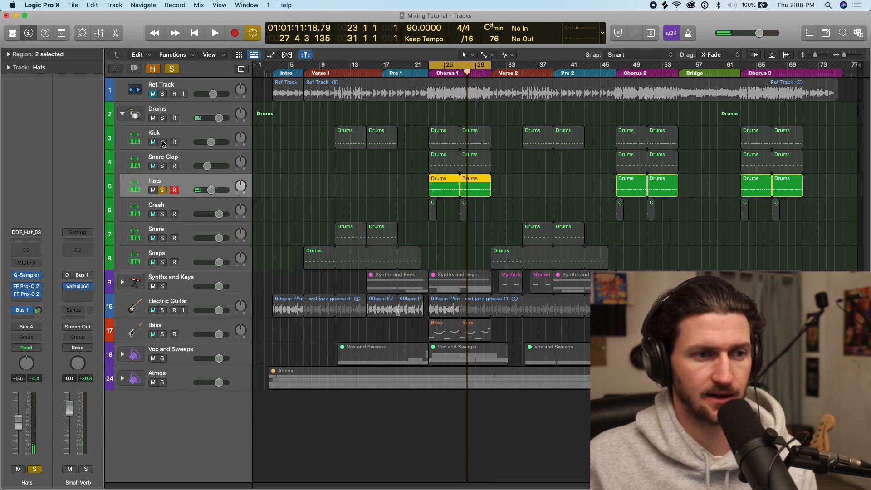
pyautogui.moveTo(163, 142); pyautogui.dragTo(163, 166)
pyautogui.moveTo(211, 190)
pyautogui.mouseDown()
pyautogui.moveTo(175, 197)
pyautogui.moveTo(237, 197)
pyautogui.moveTo(205, 194)
pyautogui.moveTo(211, 198)
pyautogui.mouseUp()
pyautogui.press('space')
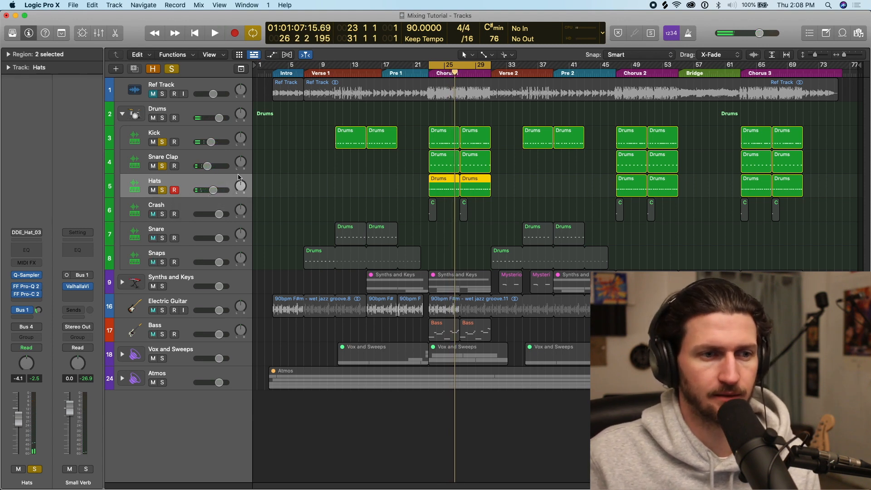
pyautogui.press('space')
pyautogui.moveTo(213, 189); pyautogui.dragTo(211, 190)
pyautogui.press('space')
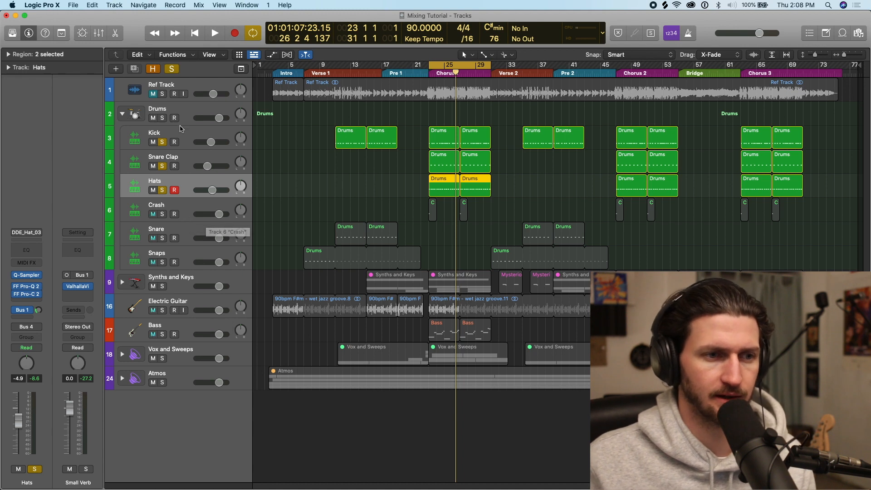
# Step: Unsolo the Kick, Snare Clap and Hats, solo the Crash track, and audition it in Chorus 1
pyautogui.moveTo(162, 147); pyautogui.dragTo(165, 178)
pyautogui.moveTo(165, 144); pyautogui.dragTo(164, 195)
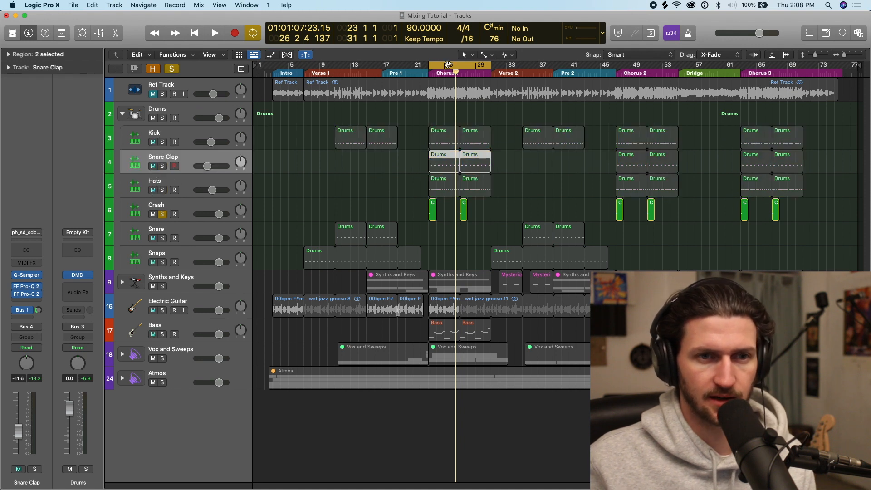
pyautogui.press('super+Right')
pyautogui.press('space')
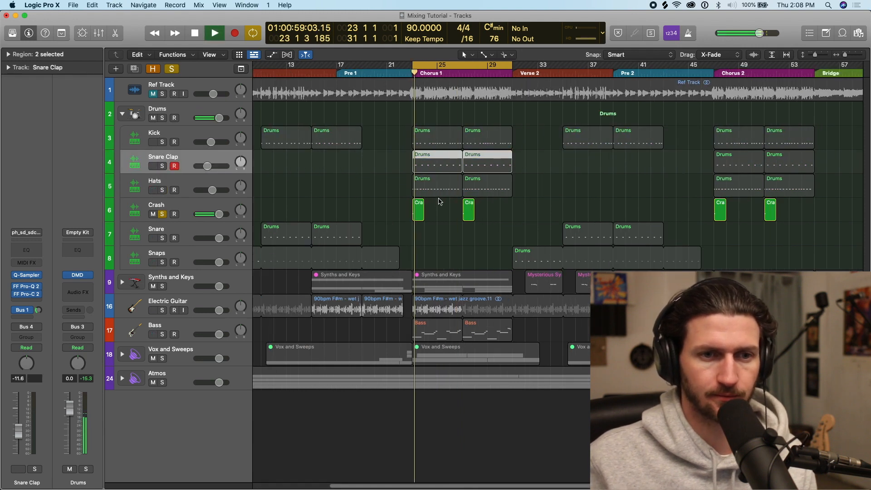
pyautogui.press('super+Left')
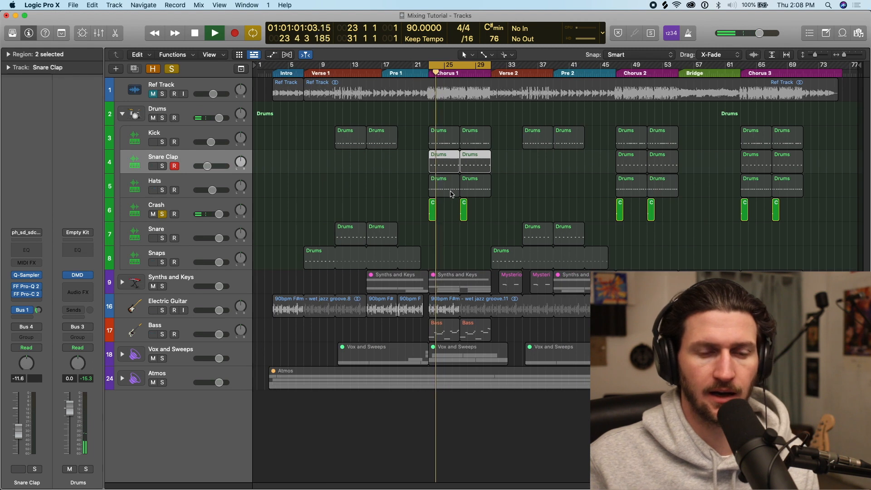
pyautogui.press('space')
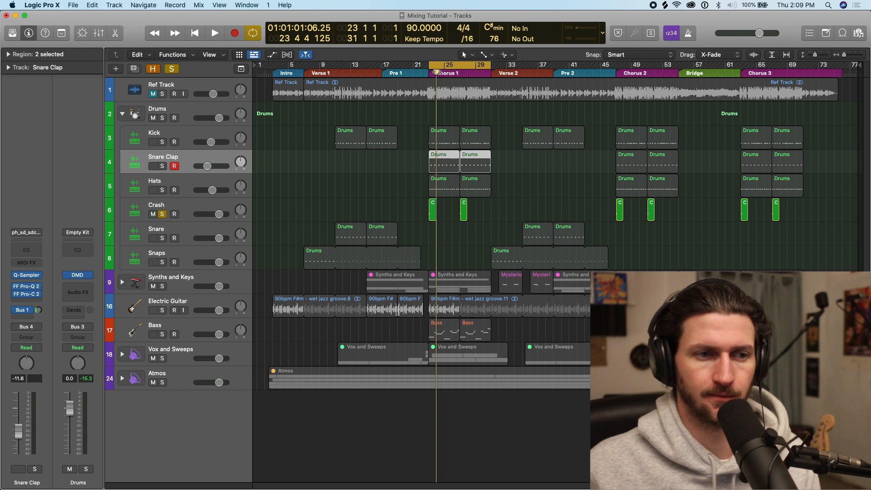
# Step: Replay the soloed Crash at the start of Chorus 1 and select its track
pyautogui.press('super+Right')
pyautogui.press('super+Right')
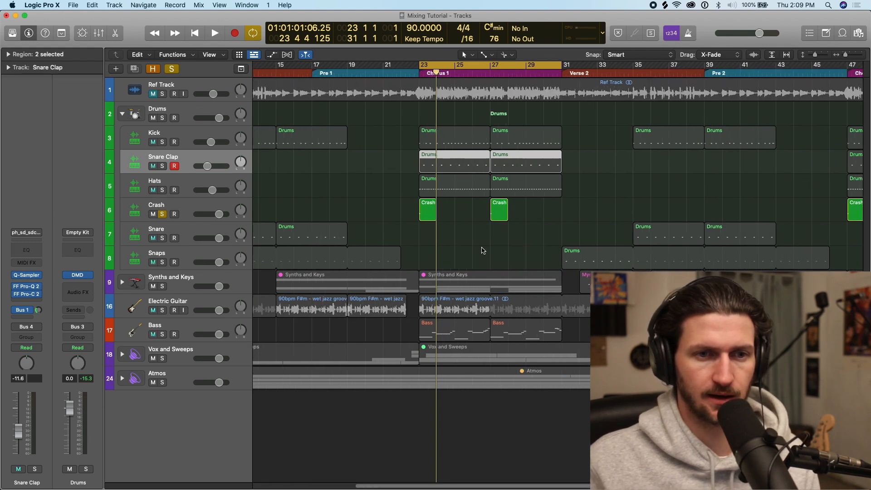
pyautogui.press('space')
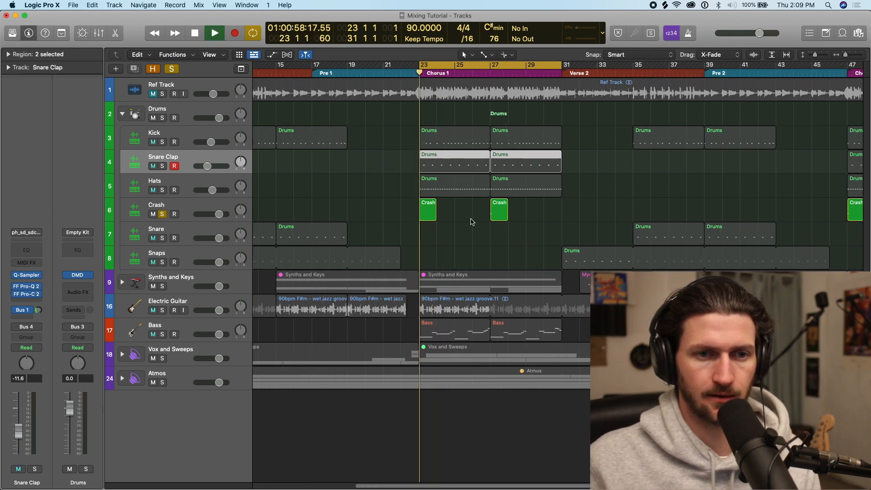
pyautogui.click(189, 203)
pyautogui.press('space')
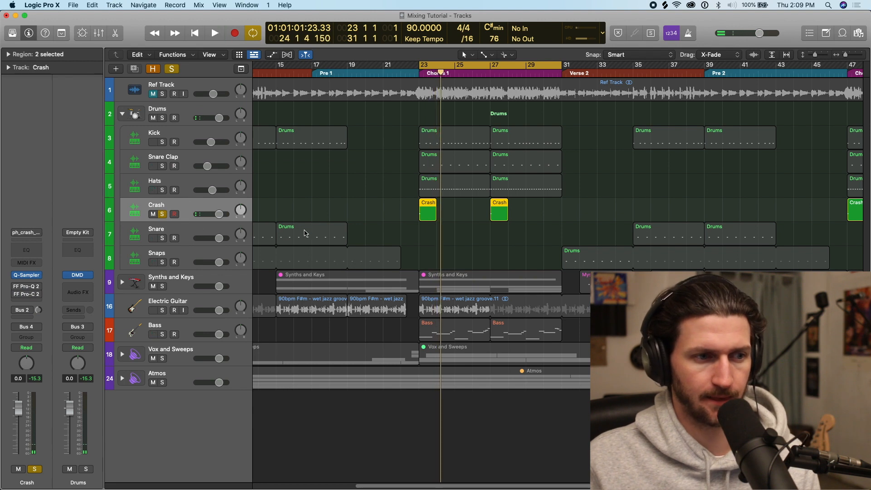
# Step: Enable the Crash's Pro-Q 2 and Pro-C 2 plug-ins and turn off the compressor's auto gain while auditioning the track
pyautogui.click(31, 287)
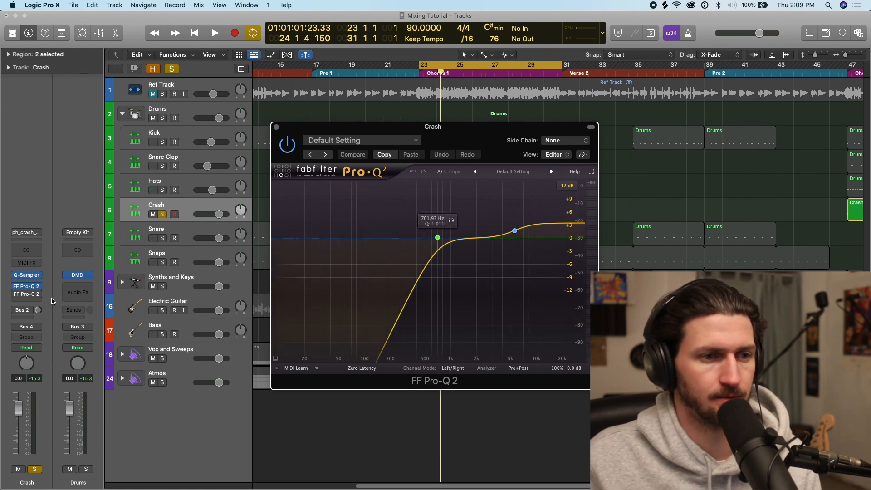
pyautogui.click(16, 297)
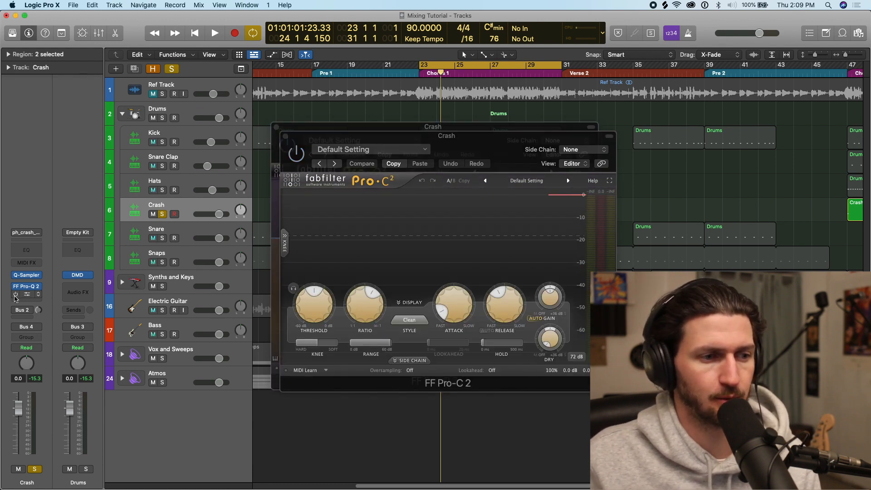
pyautogui.press('space')
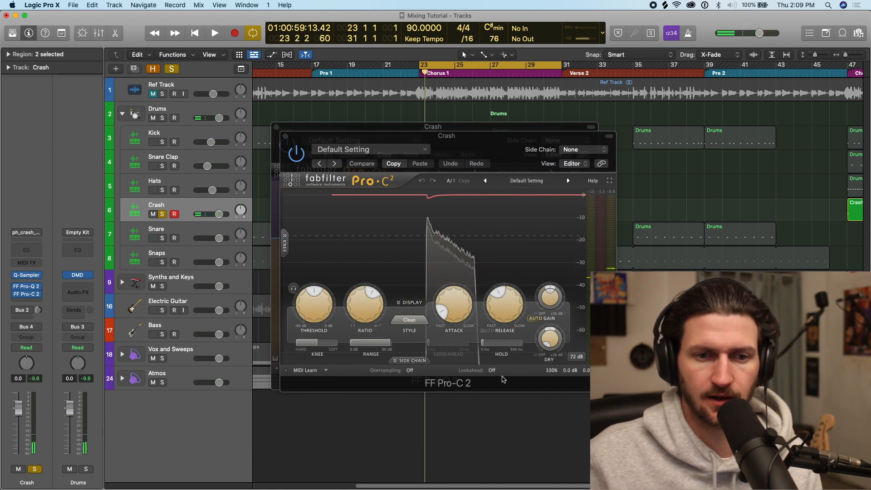
pyautogui.click(542, 318)
pyautogui.moveTo(561, 338); pyautogui.dragTo(553, 320)
pyautogui.press('space')
pyautogui.press('space')
# Step: Adjust the Crash compressor's ratio, attack and release, set its threshold to about -25 dB, and close both plug-in windows
pyautogui.moveTo(361, 307); pyautogui.dragTo(369, 294)
pyautogui.moveTo(294, 303); pyautogui.dragTo(296, 310)
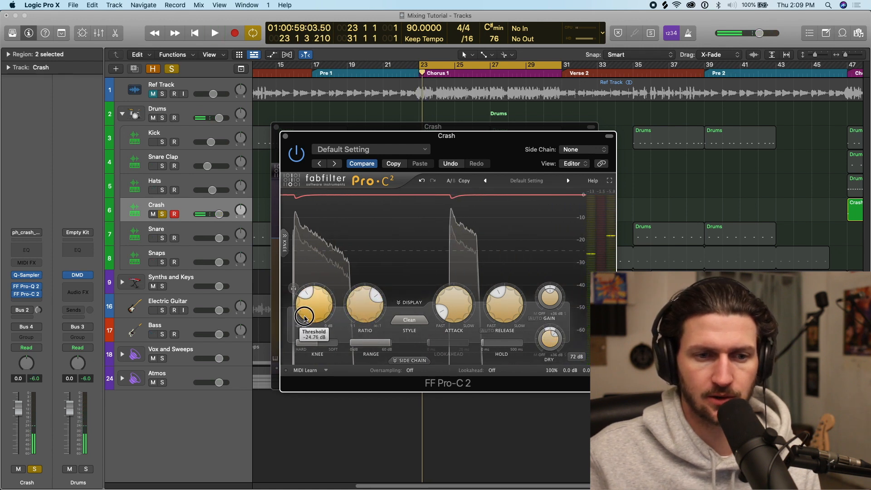
pyautogui.moveTo(447, 307); pyautogui.dragTo(448, 314)
pyautogui.moveTo(507, 303)
pyautogui.mouseDown()
pyautogui.moveTo(503, 324)
pyautogui.moveTo(503, 317)
pyautogui.mouseUp()
pyautogui.press('space')
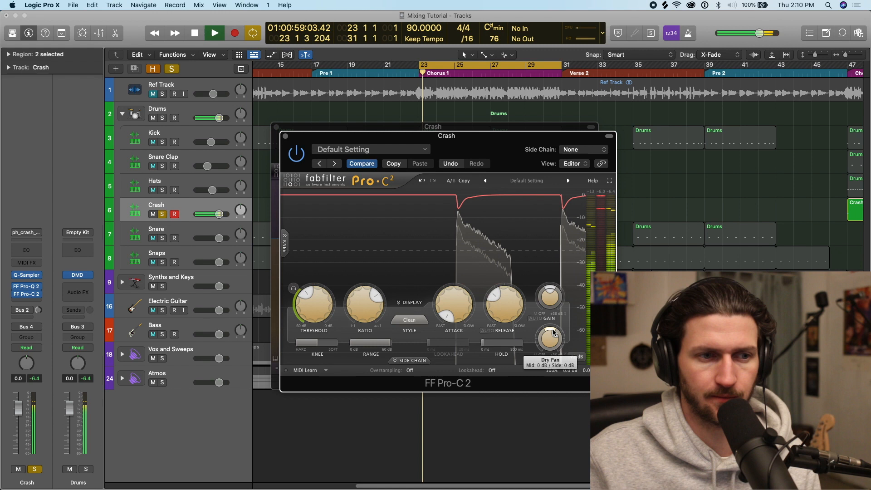
pyautogui.click(285, 136)
pyautogui.click(276, 127)
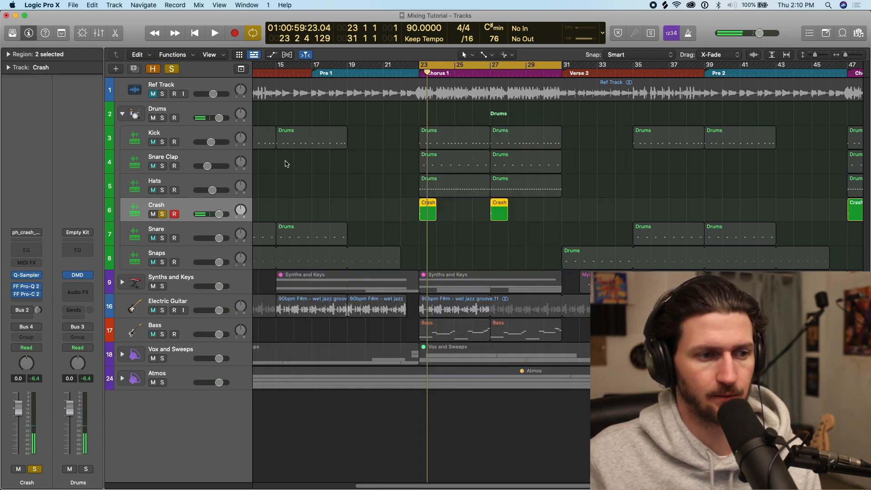
# Step: Enable the Crash's Bus 2 send to the Church reverb and audition it during playback
pyautogui.click(35, 313)
pyautogui.press('space')
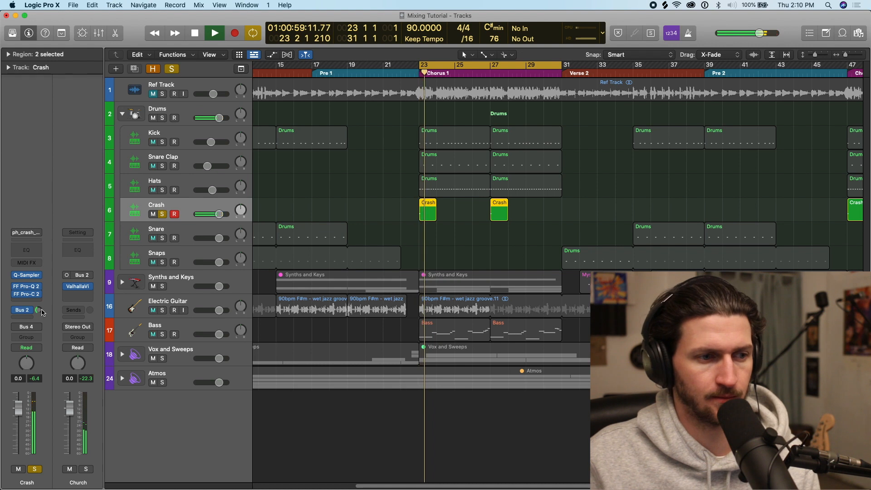
pyautogui.press('space')
# Step: Review the bus destinations available for the Crash's sends and check the Church channel's Valhalla reverb plug-in
pyautogui.click(25, 311)
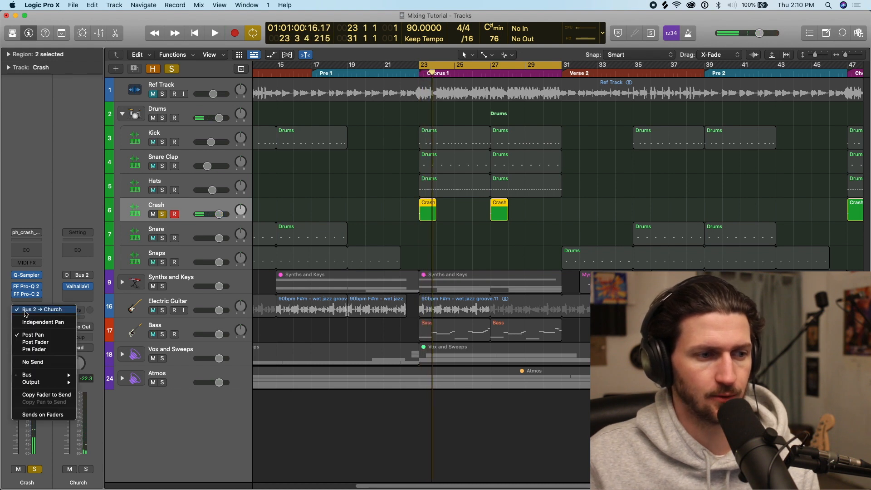
pyautogui.click(40, 297)
pyautogui.click(31, 317)
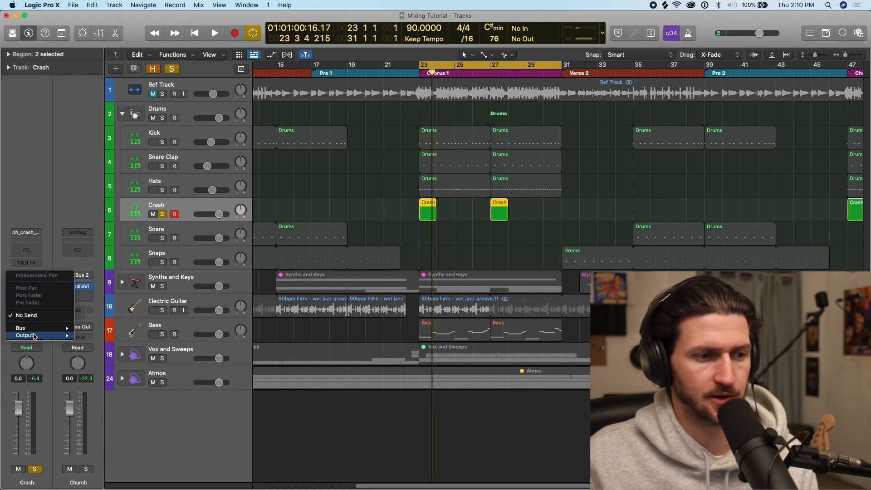
pyautogui.moveTo(36, 330)
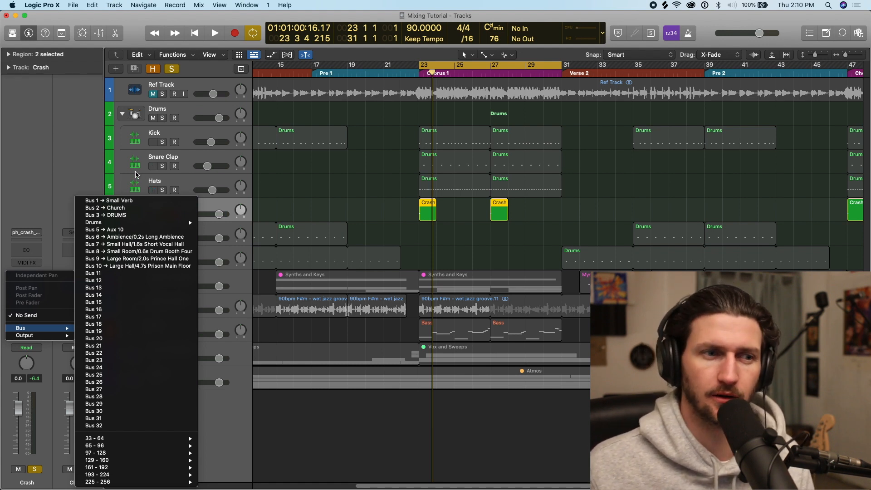
pyautogui.click(104, 208)
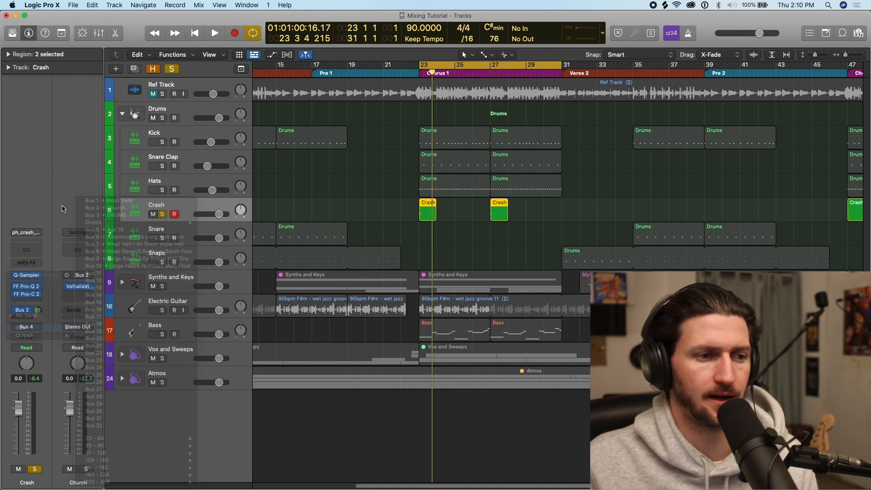
pyautogui.click(28, 311)
pyautogui.click(60, 281)
pyautogui.click(79, 287)
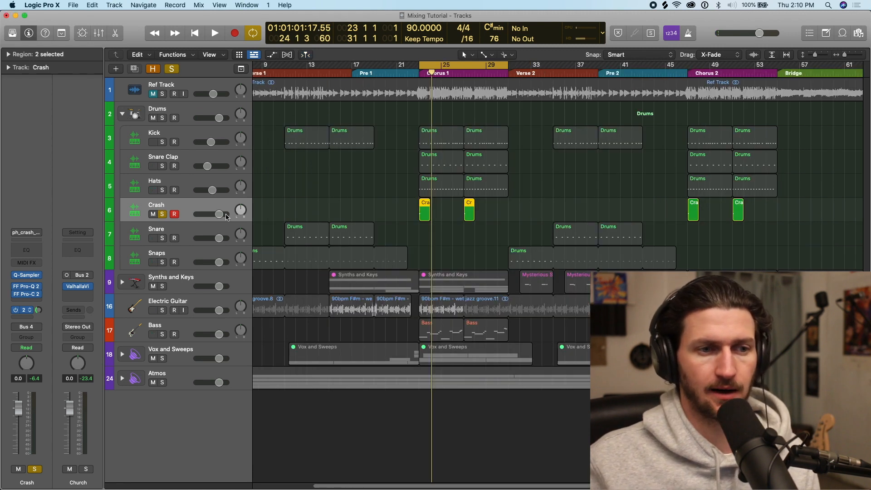
# Step: Solo the Kick, Snare Clap and Hats with the Crash and lower the Crash's volume to -7.0 dB
pyautogui.moveTo(223, 215); pyautogui.dragTo(197, 214)
pyautogui.moveTo(162, 142); pyautogui.dragTo(162, 190)
pyautogui.press('space')
pyautogui.moveTo(212, 214)
pyautogui.mouseDown()
pyautogui.moveTo(195, 218)
pyautogui.moveTo(221, 219)
pyautogui.moveTo(209, 217)
pyautogui.mouseUp()
pyautogui.press('space')
# Step: Replay the start of Chorus 1 repeatedly to check the Crash's level against the Kick, Snare Clap and Hats
pyautogui.press('space')
pyautogui.press('space')
pyautogui.press('super+Right')
pyautogui.press('space')
pyautogui.press('space')
pyautogui.press('space')
pyautogui.press('space')
pyautogui.press('space')
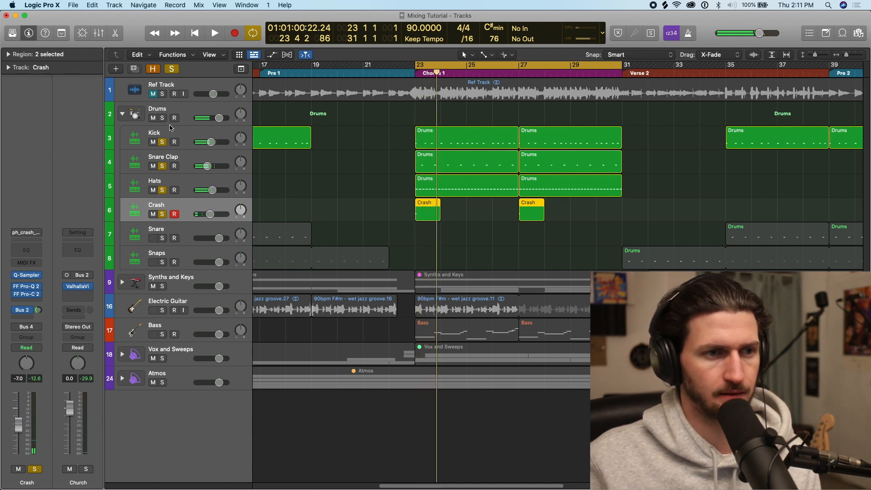
# Step: Select the Snare track and unsolo the Crash, Hats, Snare Clap and Kick
pyautogui.press('super+Left')
pyautogui.press('super+Left')
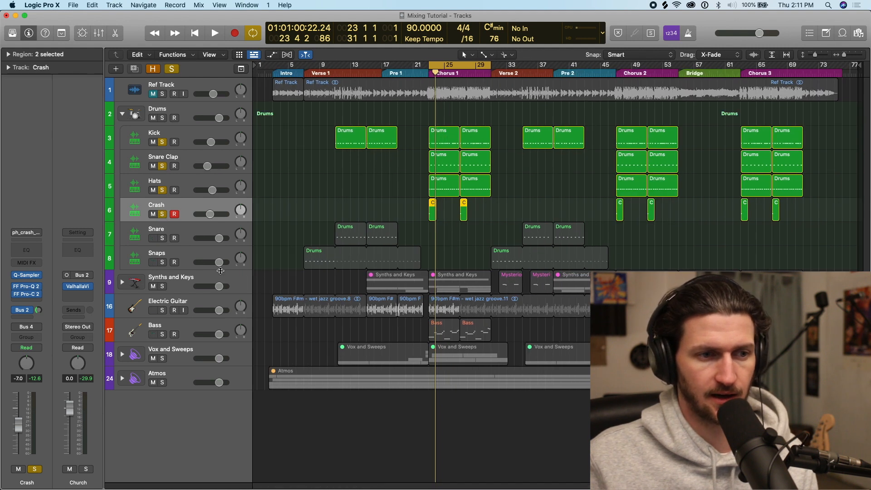
pyautogui.click(190, 233)
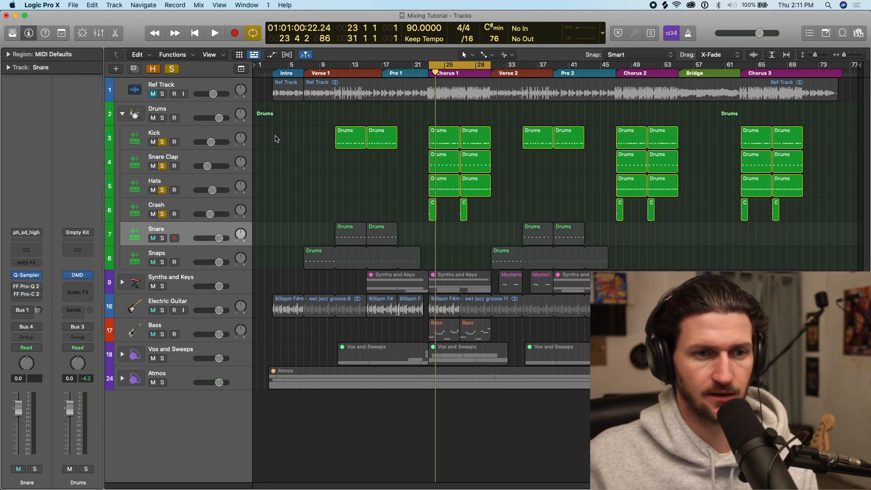
pyautogui.moveTo(164, 217)
pyautogui.mouseDown()
pyautogui.moveTo(163, 150)
pyautogui.moveTo(171, 148)
pyautogui.mouseUp()
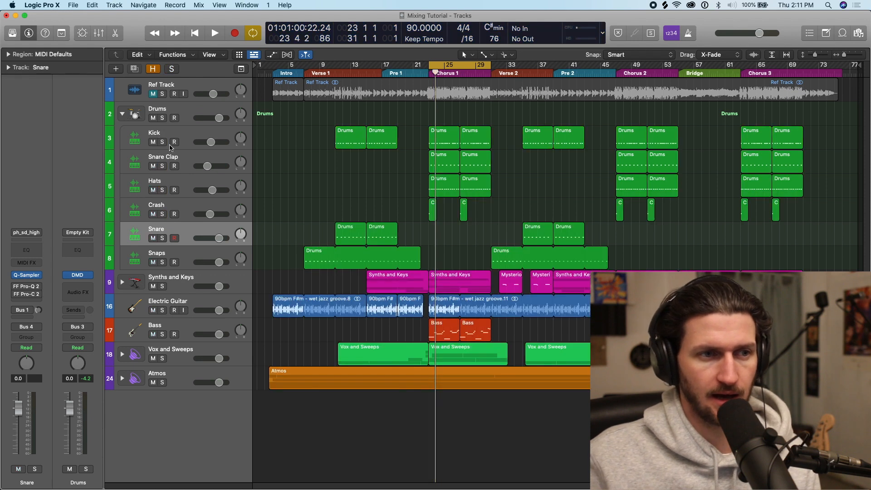
# Step: Solo the whole Drums stack and expand it to show its individual tracks during Chorus 1 playback
pyautogui.click(121, 114)
pyautogui.press('s')
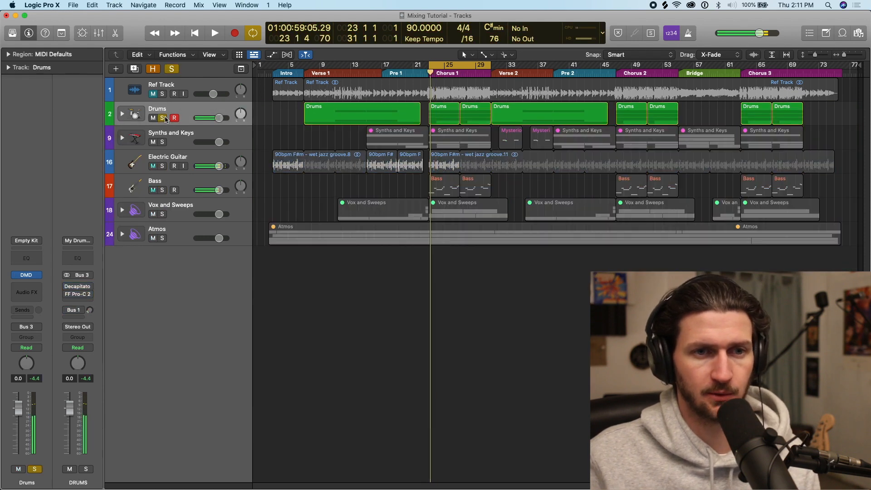
pyautogui.click(121, 115)
pyautogui.press('space')
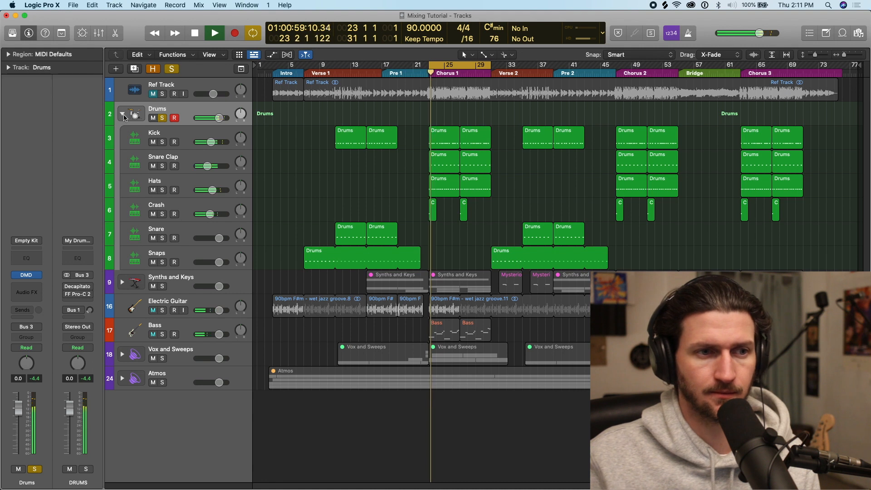
# Step: Audition the soloed Drums stack through Chorus 1 to judge the overall drum balance
pyautogui.press('super+Right')
pyautogui.press('super+Right')
pyautogui.press('super+Right')
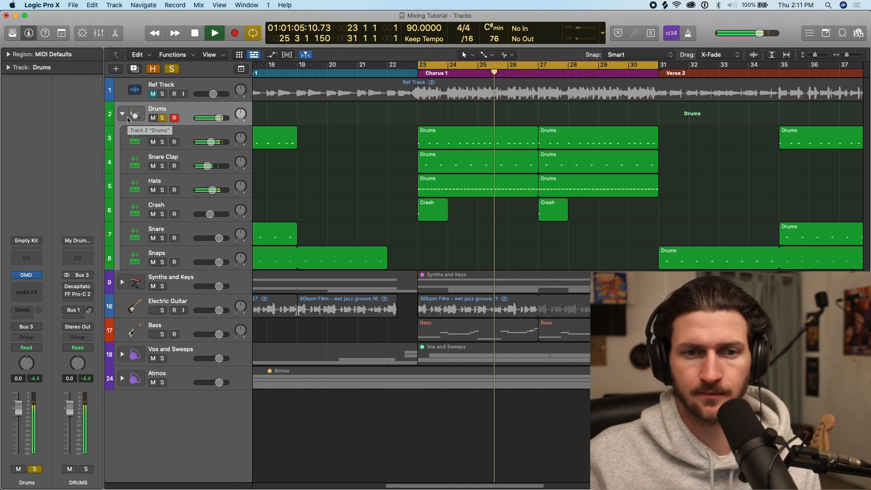
pyautogui.press('space')
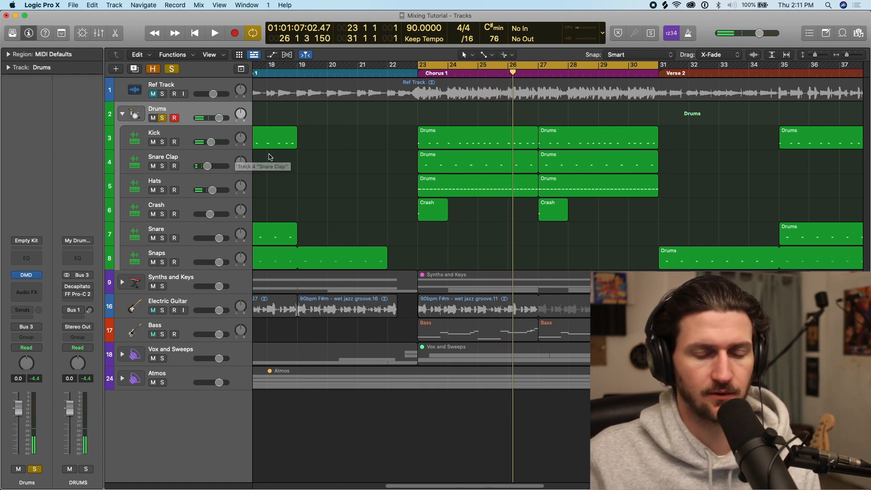
pyautogui.press('space')
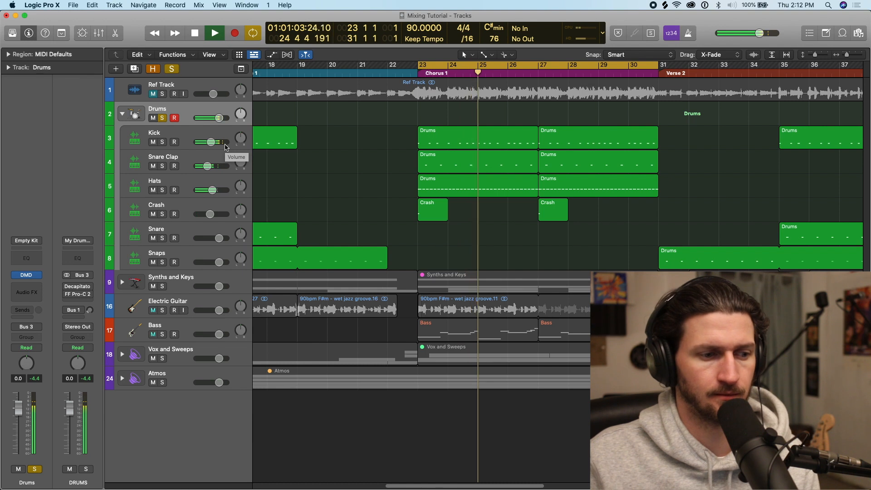
pyautogui.press('space')
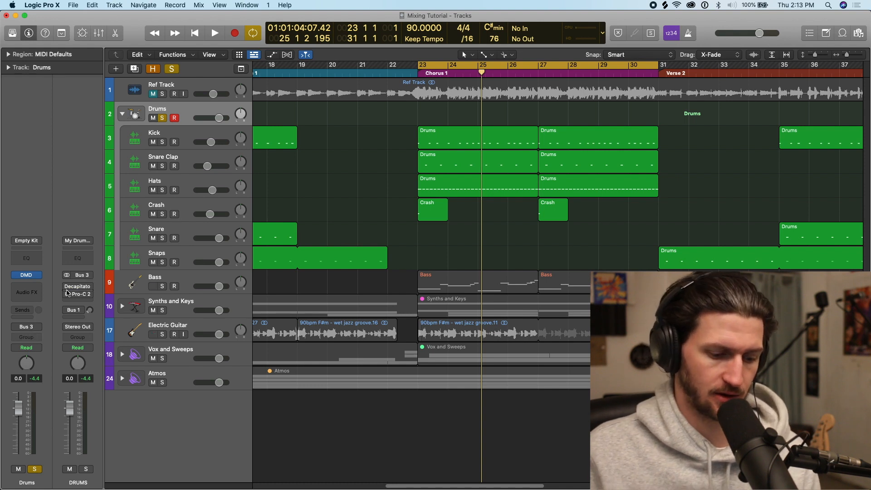
# Step: Save the project, open the Mixer and enlarge its window to show all channel strips
pyautogui.press('super+s')
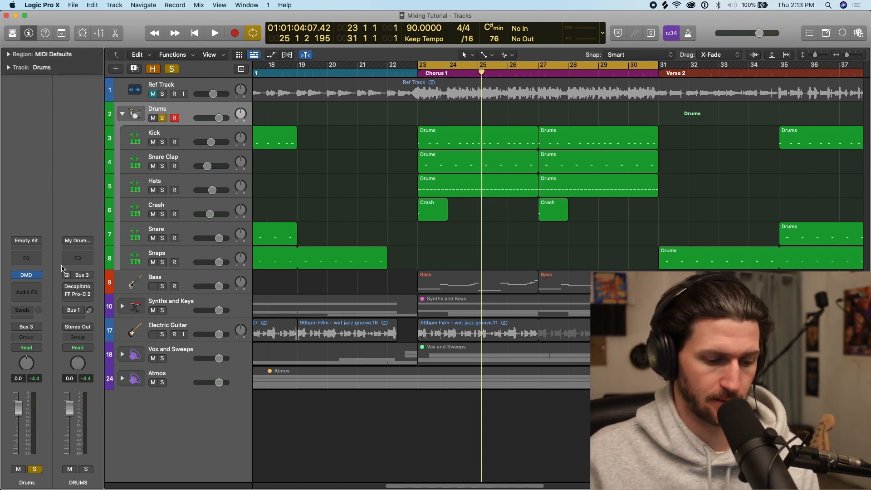
pyautogui.press('super+2')
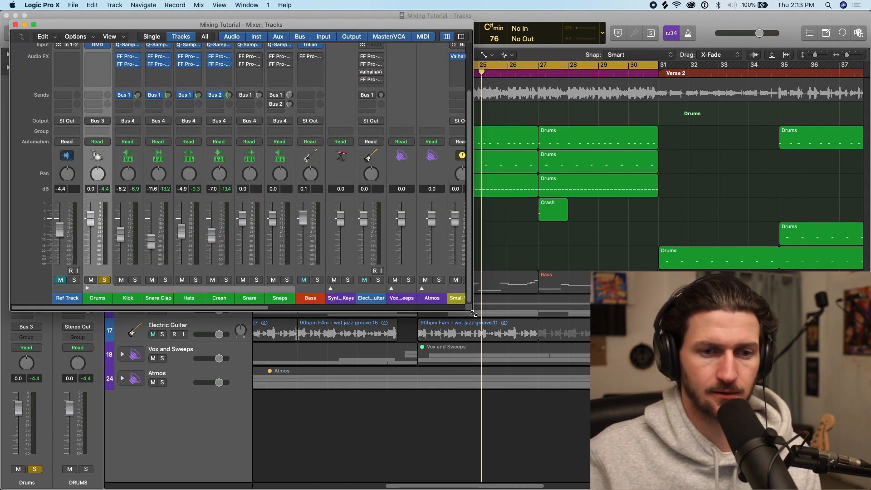
pyautogui.moveTo(474, 313); pyautogui.dragTo(870, 489)
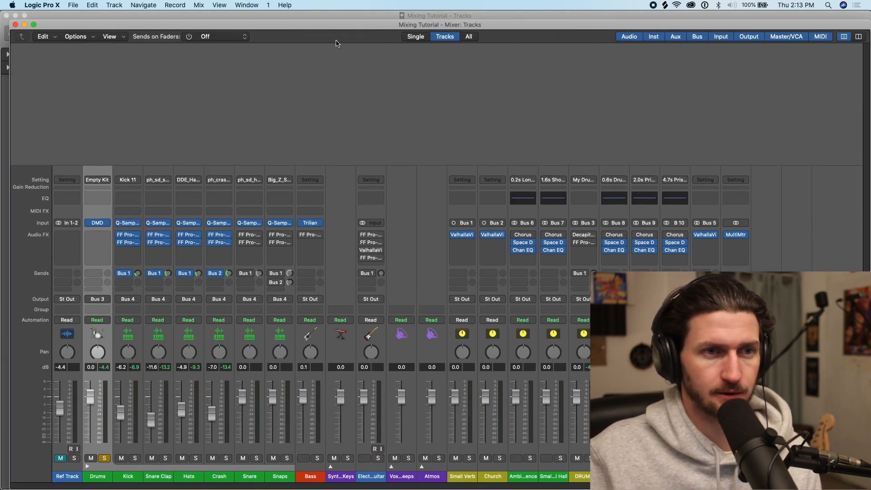
pyautogui.doubleClick(325, 31)
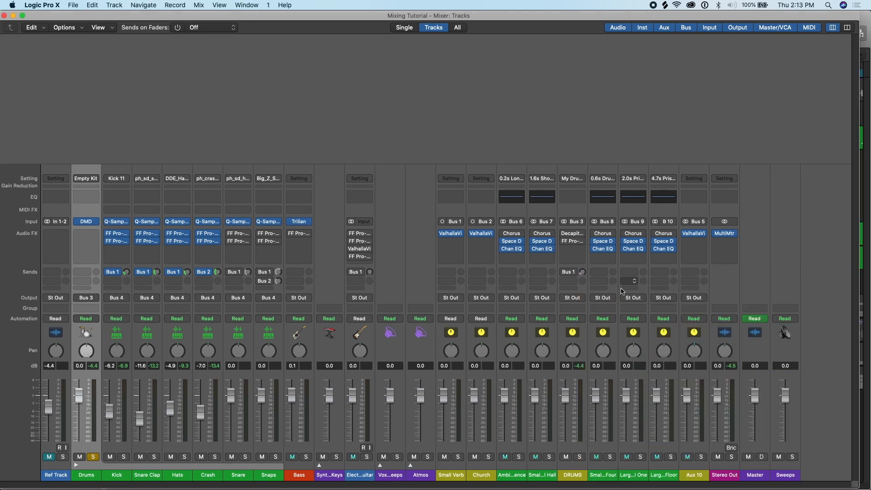
pyautogui.click(586, 334)
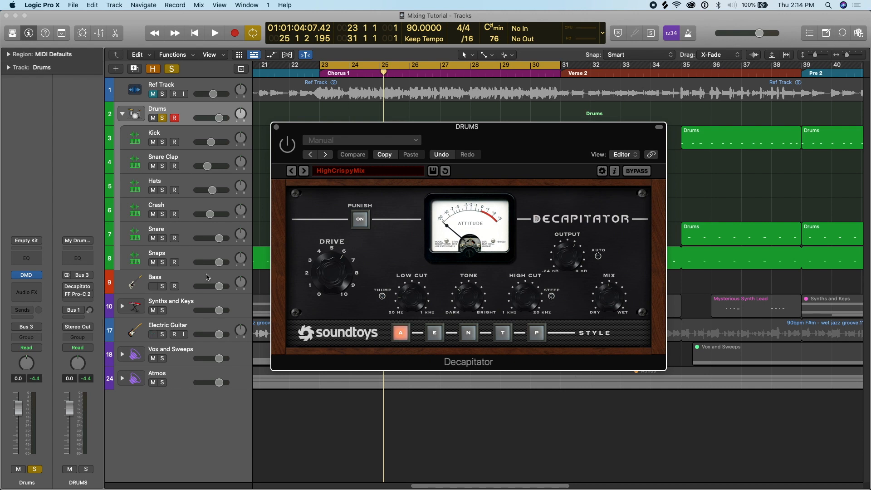
# Step: Try a Distortion plug-in on the DRUMS bus, setting its drive to 1.5 dB and adjusting its tone around 1600 Hz
pyautogui.click(88, 295)
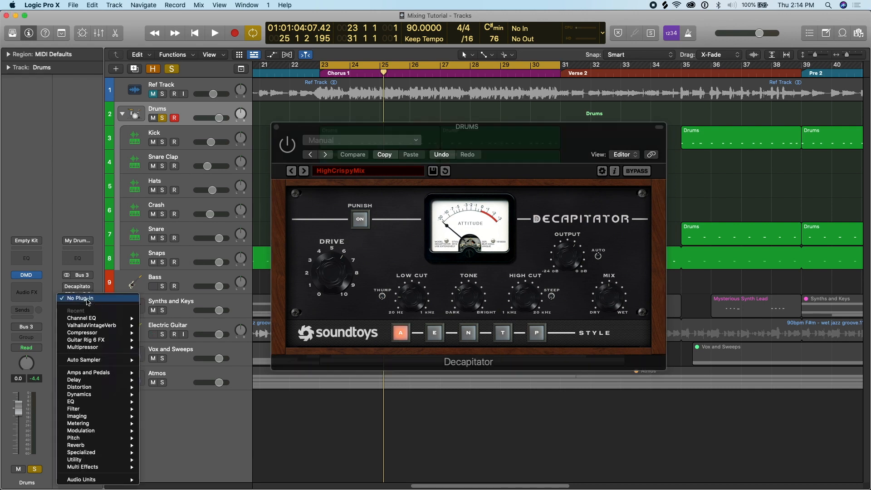
pyautogui.moveTo(83, 388)
pyautogui.click(162, 401)
pyautogui.moveTo(312, 214); pyautogui.dragTo(314, 218)
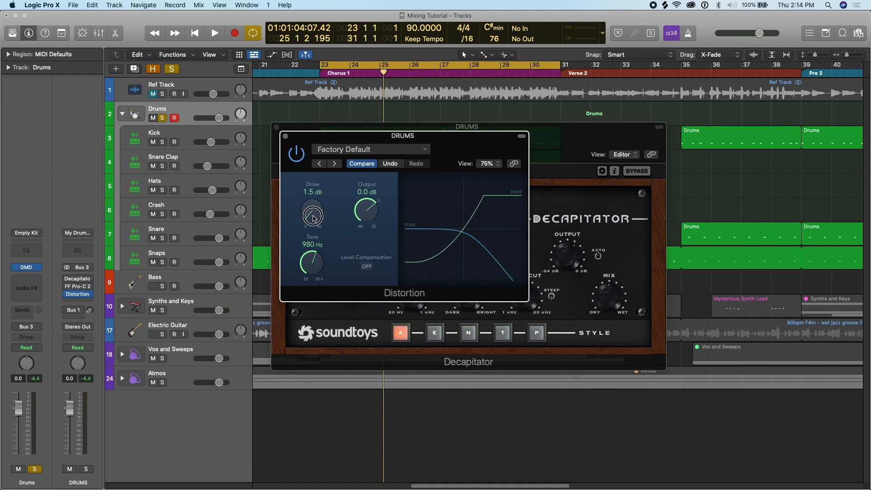
pyautogui.moveTo(311, 265); pyautogui.dragTo(353, 263)
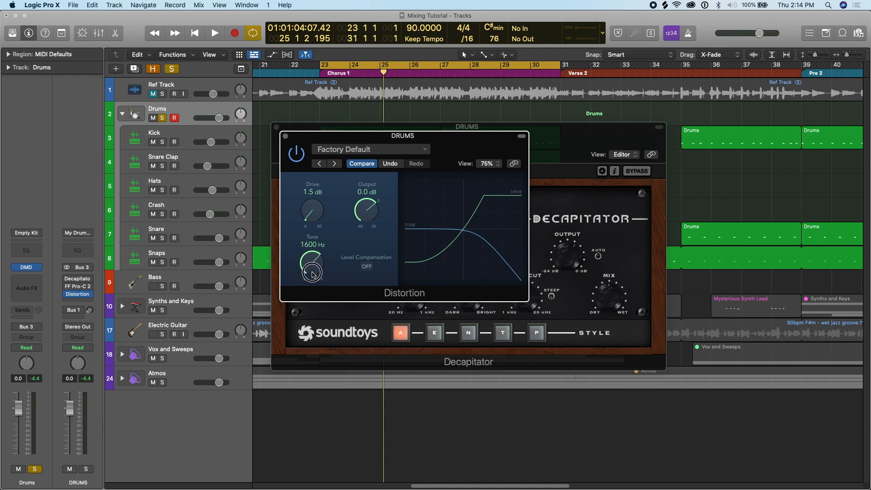
pyautogui.moveTo(313, 267); pyautogui.dragTo(317, 267)
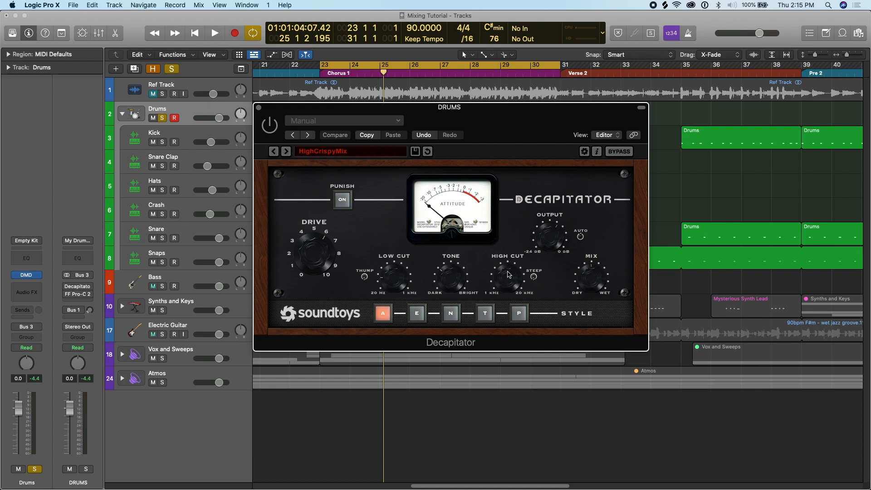
# Step: Audition the soloed drums with Decapitator bypassed, and enable Decapitator with the HighCrispyMix preset on the DRUMS bus
pyautogui.moveTo(396, 280); pyautogui.dragTo(396, 283)
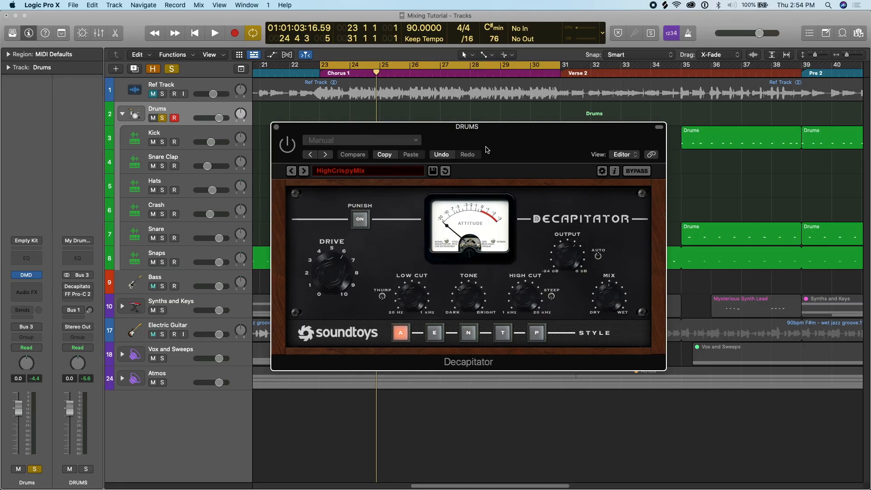
pyautogui.press('space')
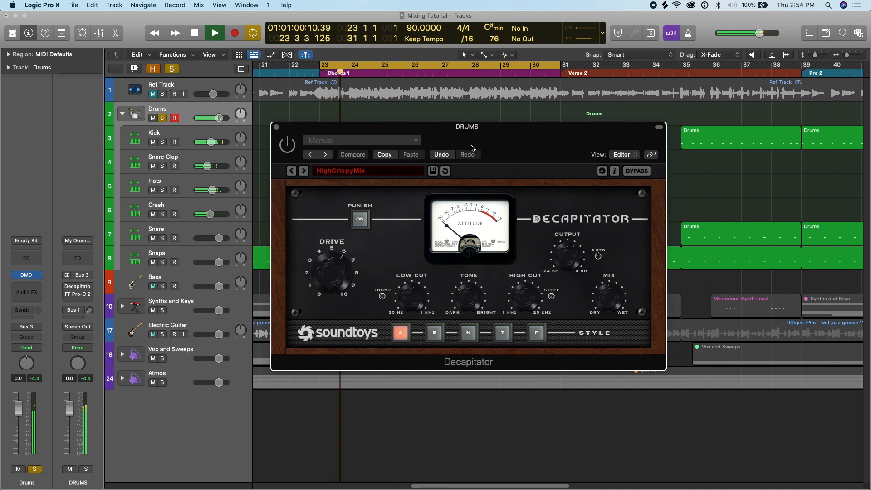
pyautogui.press('space')
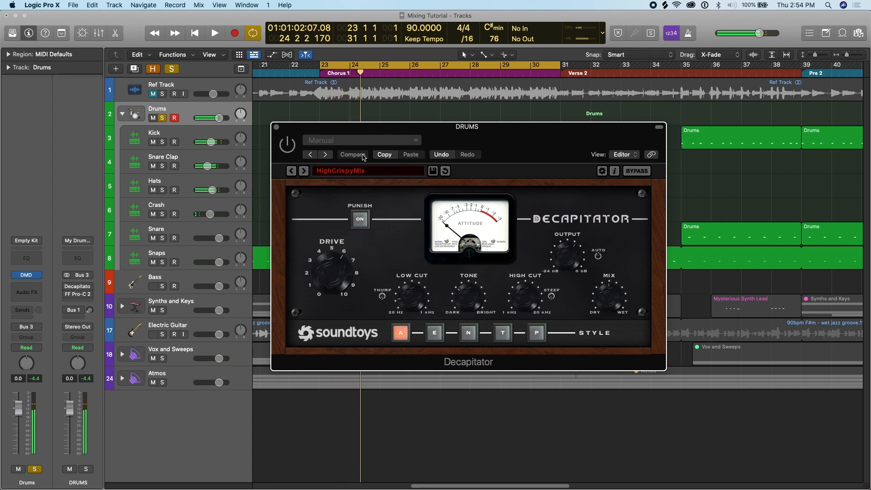
pyautogui.click(286, 144)
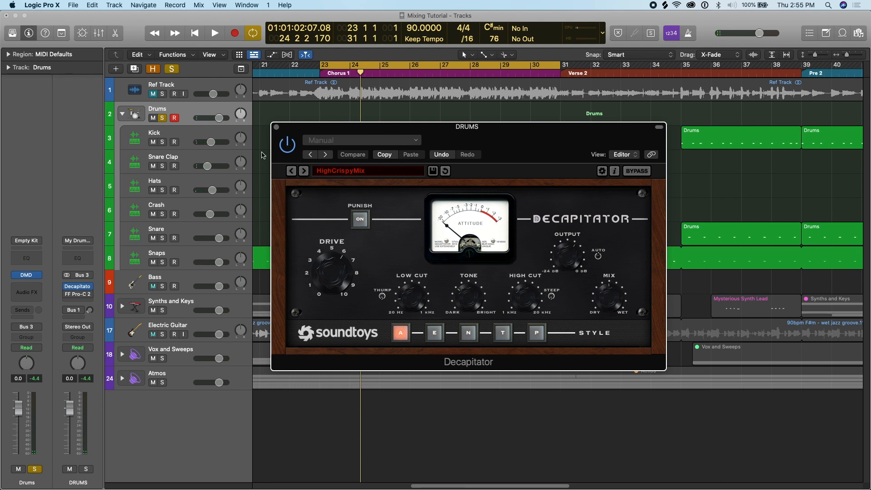
# Step: Audition the soloed drums through Chorus 1 with the Decapitator saturation active on the DRUMS bus
pyautogui.press('space')
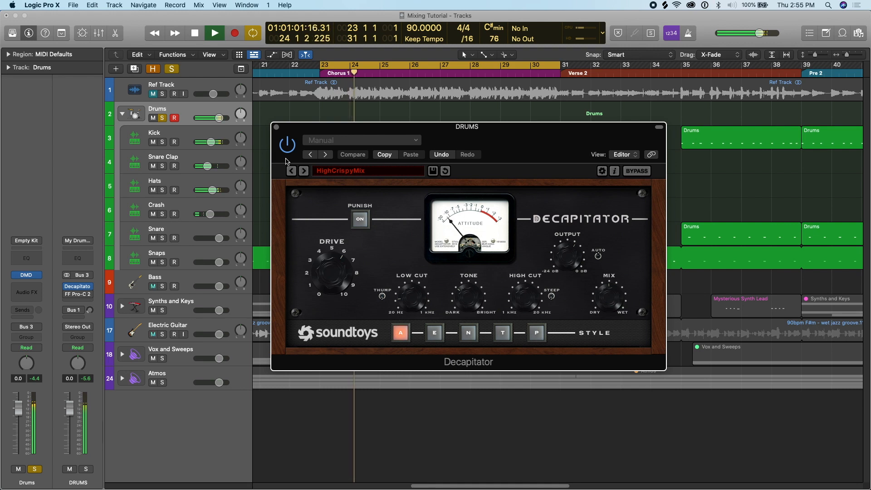
pyautogui.press('space')
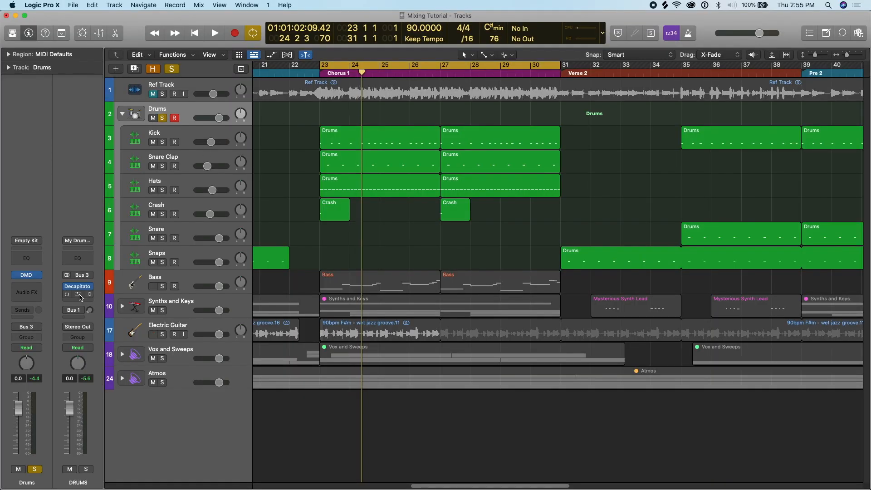
# Step: Open FF Pro-C 2 on the DRUMS bus, lower its dry level slightly and audition the drums against its reset meters
pyautogui.click(79, 296)
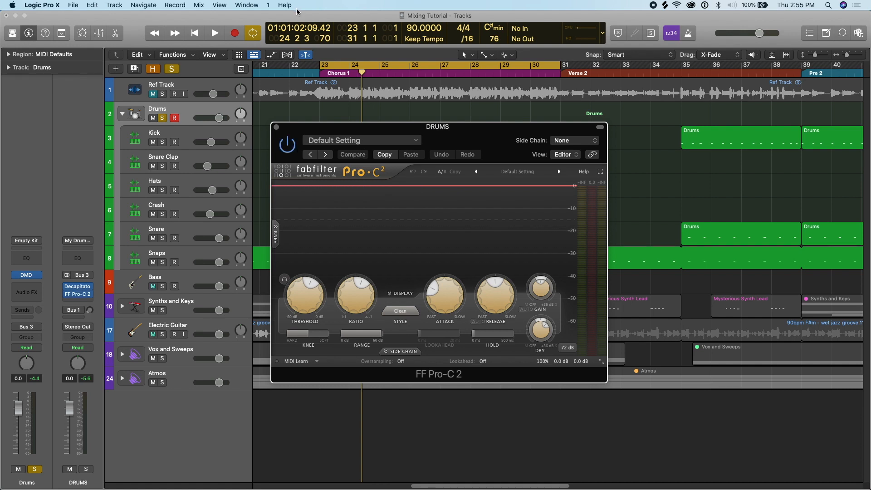
pyautogui.press('space')
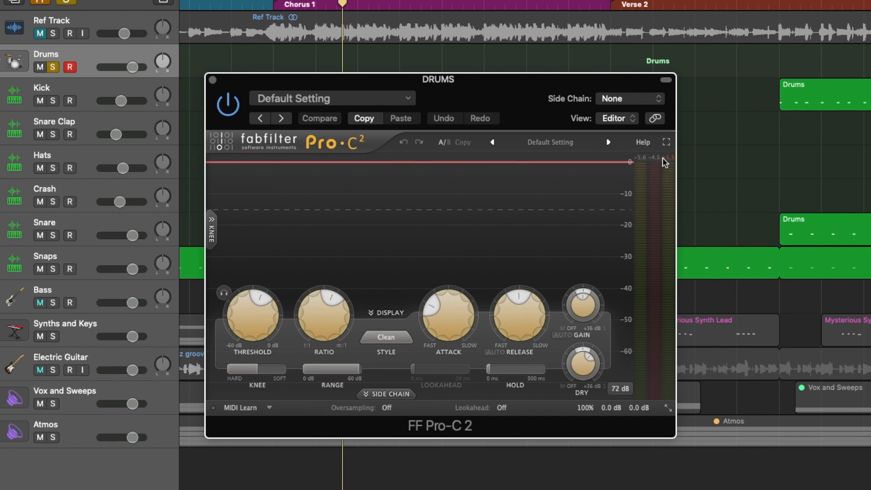
pyautogui.moveTo(583, 363); pyautogui.dragTo(582, 374)
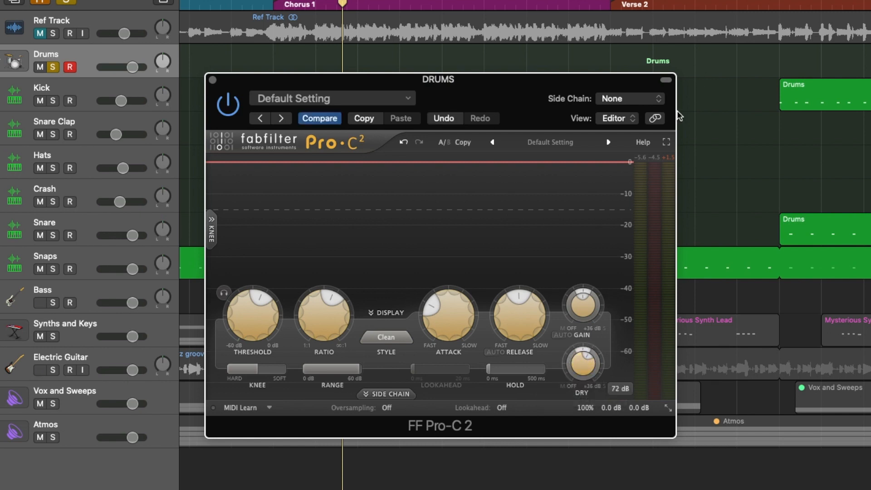
pyautogui.click(683, 162)
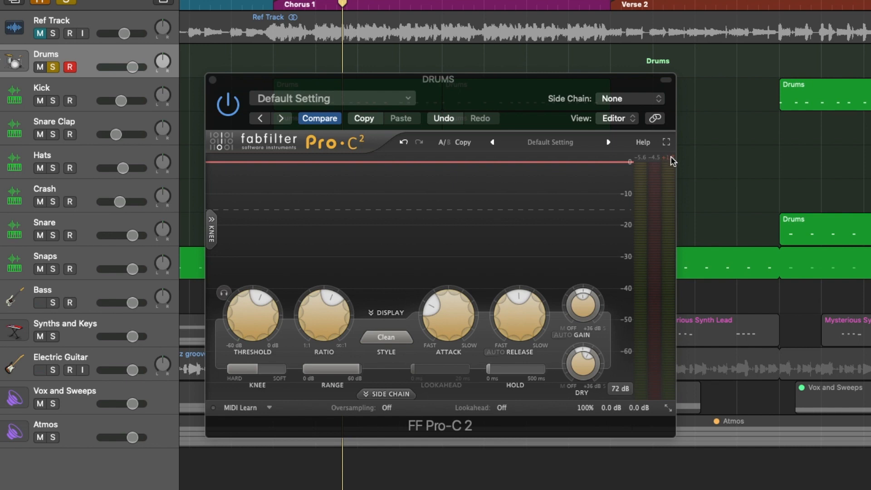
pyautogui.press('space')
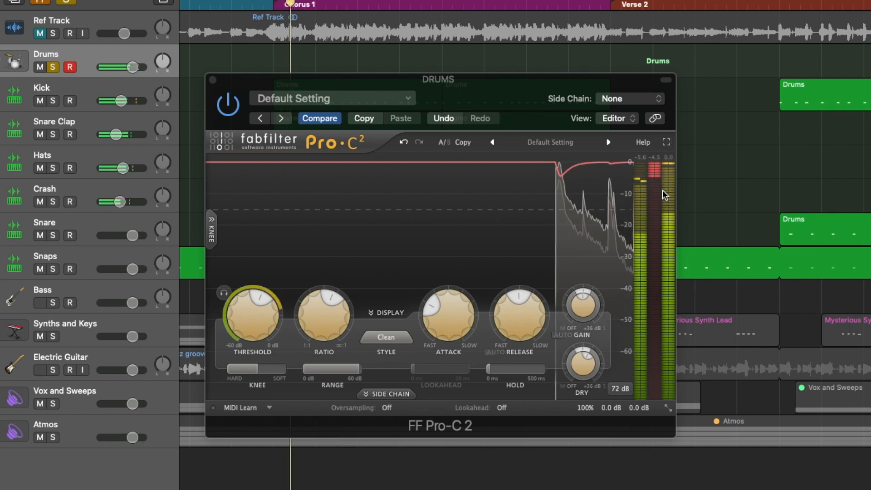
pyautogui.moveTo(662, 189)
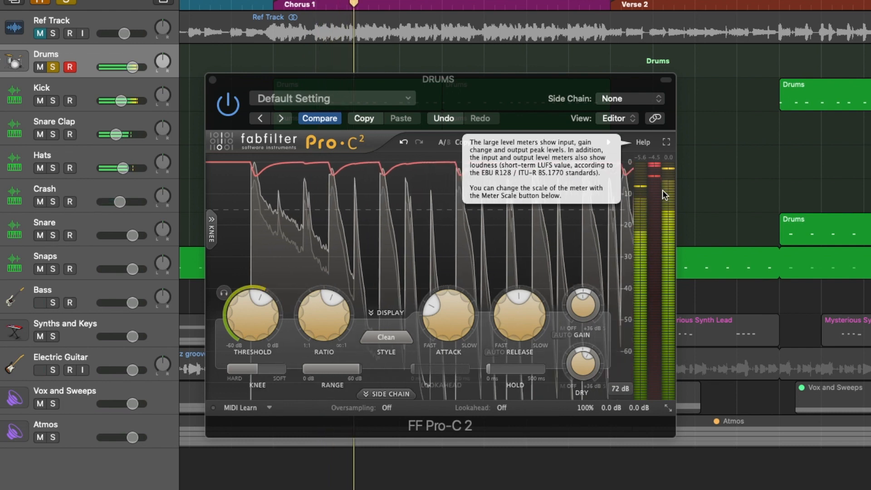
pyautogui.press('space')
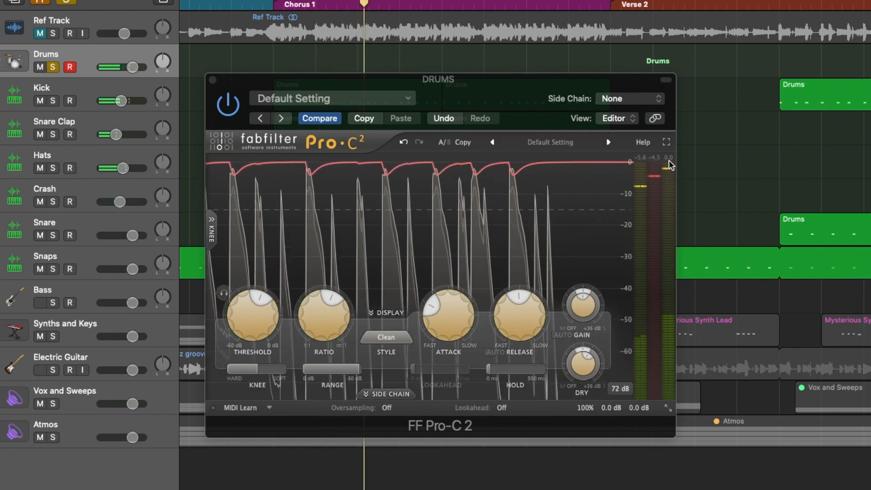
# Step: Set the DRUMS bus compressor's attack to 2.99 ms and its ratio to 3.67:1, and close FF Pro-C 2
pyautogui.moveTo(508, 312)
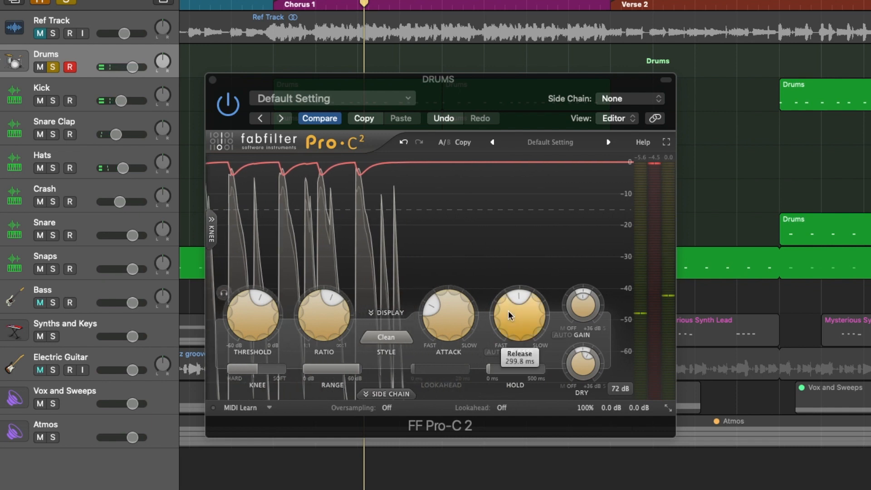
pyautogui.moveTo(435, 316)
pyautogui.moveTo(435, 316); pyautogui.dragTo(435, 319)
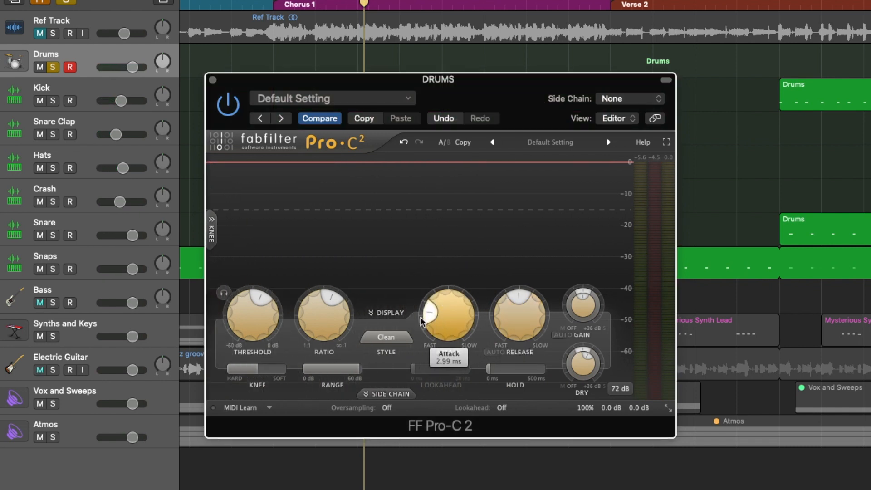
pyautogui.click(322, 319)
pyautogui.moveTo(322, 318); pyautogui.dragTo(323, 322)
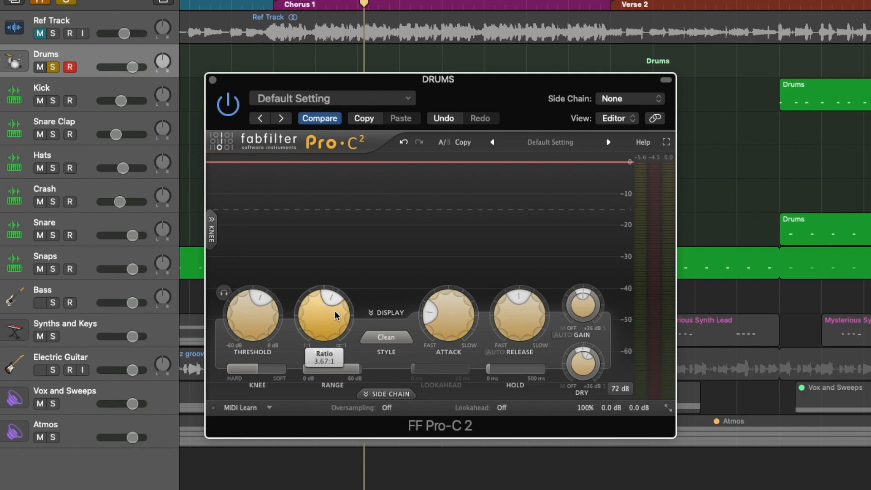
pyautogui.moveTo(252, 317)
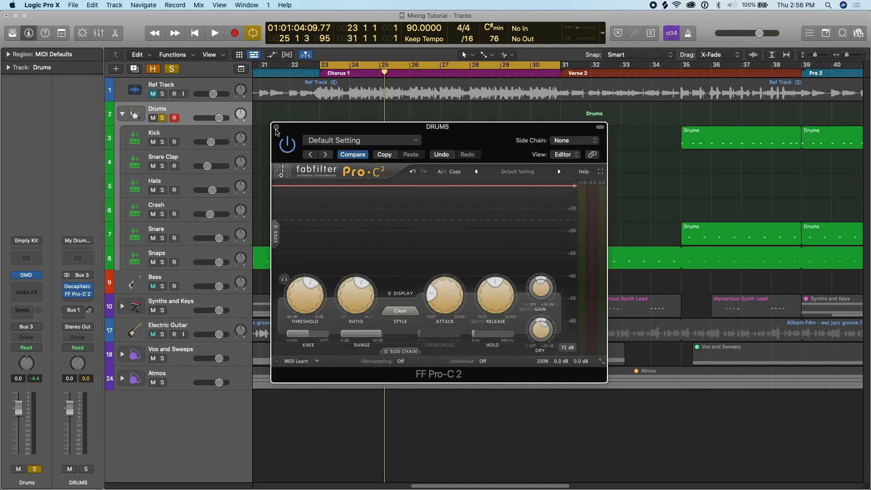
pyautogui.click(277, 127)
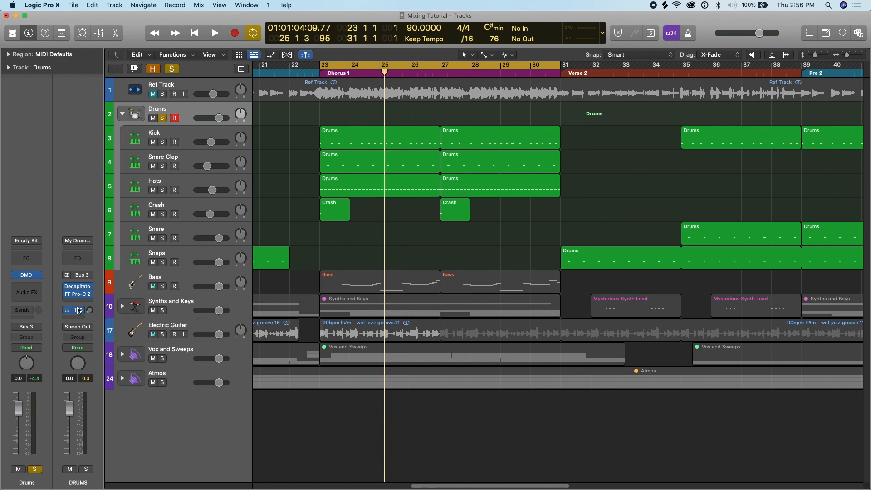
# Step: Adjust the DRUMS bus send level to Bus 1 (Small Verb) while auditioning the soloed drums
pyautogui.click(80, 311)
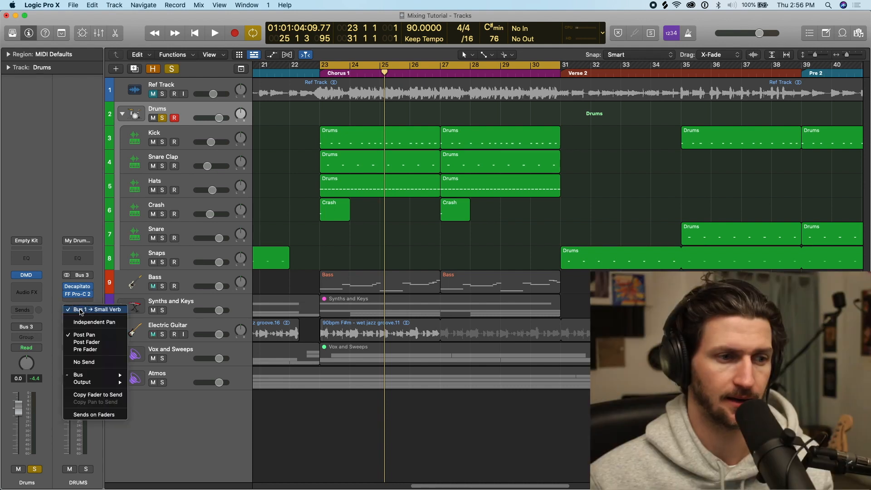
pyautogui.click(86, 311)
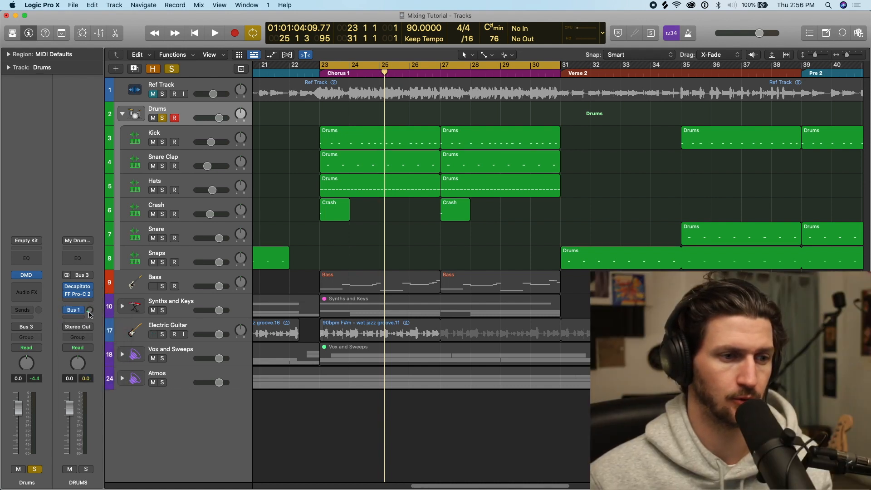
pyautogui.click(91, 311)
pyautogui.moveTo(91, 311); pyautogui.dragTo(90, 310)
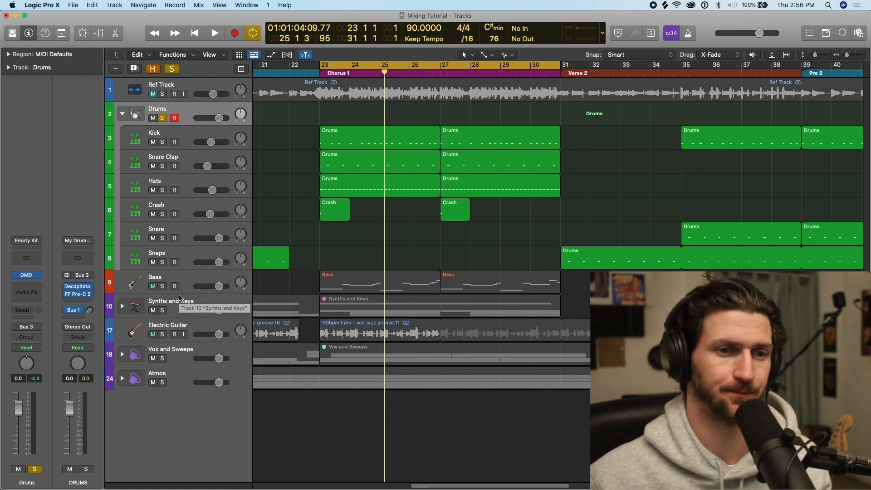
pyautogui.press('space')
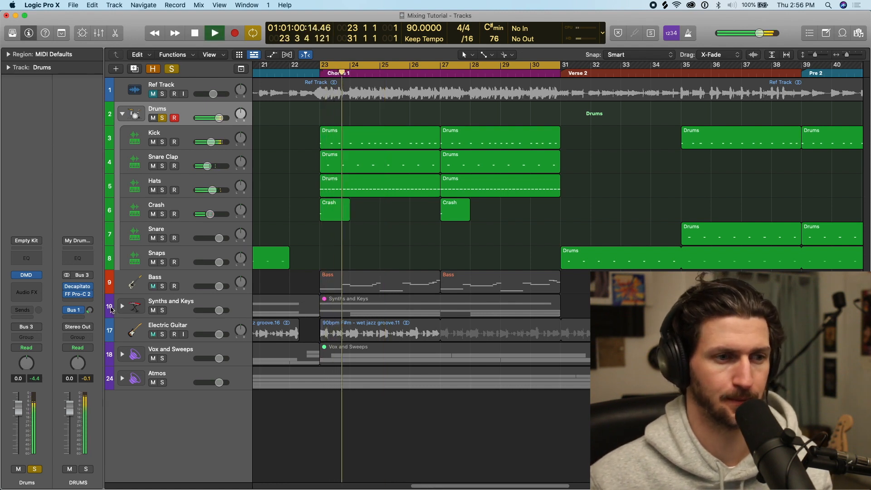
pyautogui.moveTo(93, 310)
pyautogui.mouseDown()
pyautogui.moveTo(98, 272)
pyautogui.moveTo(93, 317)
pyautogui.mouseUp()
pyautogui.press('space')
# Step: Lower the Crash track's volume slightly and audition the drums
pyautogui.moveTo(210, 214); pyautogui.dragTo(207, 214)
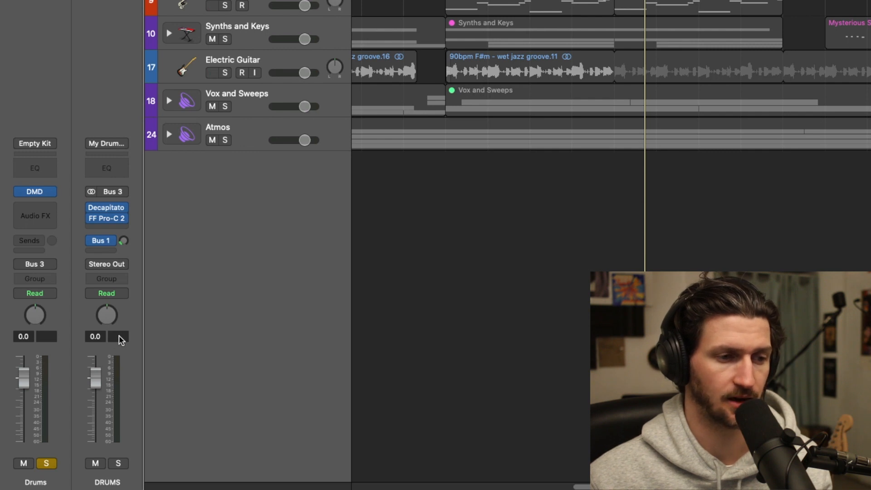
pyautogui.press('space')
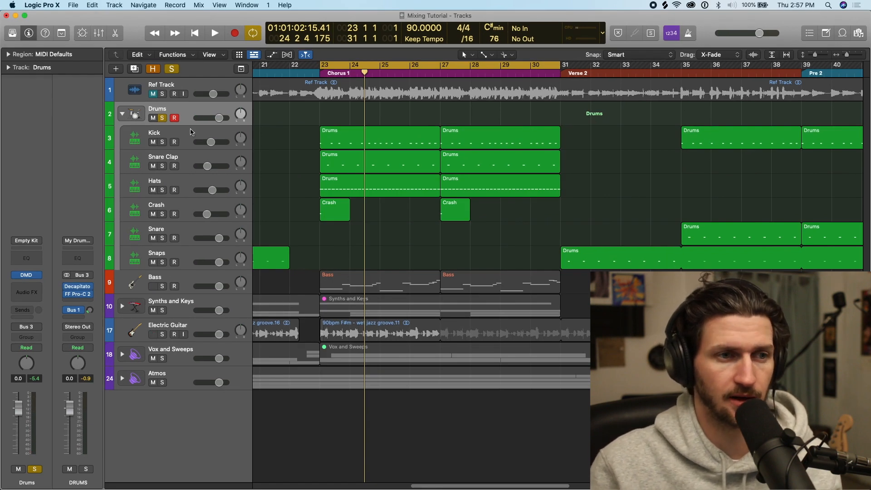
# Step: Select the drum tracks from Kick through Snaps and collapse the Drums stack
pyautogui.click(193, 134)
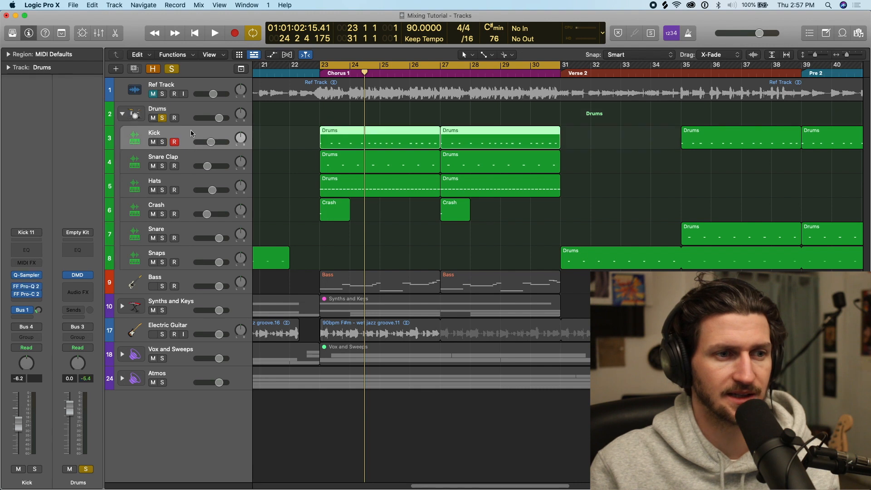
pyautogui.keyDown('shift'); pyautogui.click(198, 253); pyautogui.keyUp('shift')
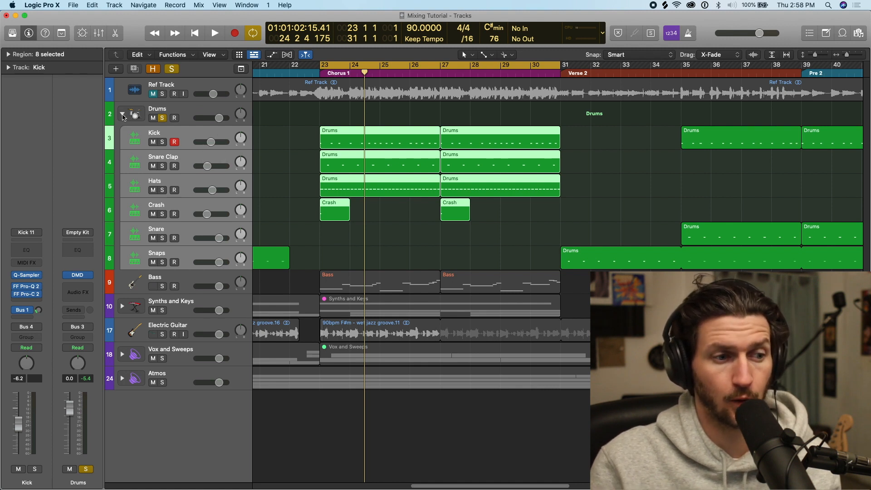
pyautogui.click(122, 114)
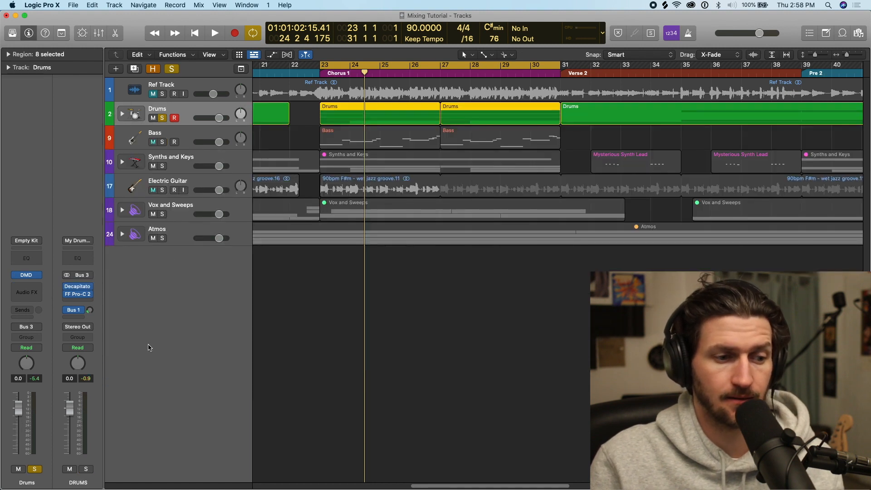
# Step: Lower the DRUMS bus fader and play the soloed drums from the start of Chorus 1
pyautogui.moveTo(70, 409); pyautogui.dragTo(72, 426)
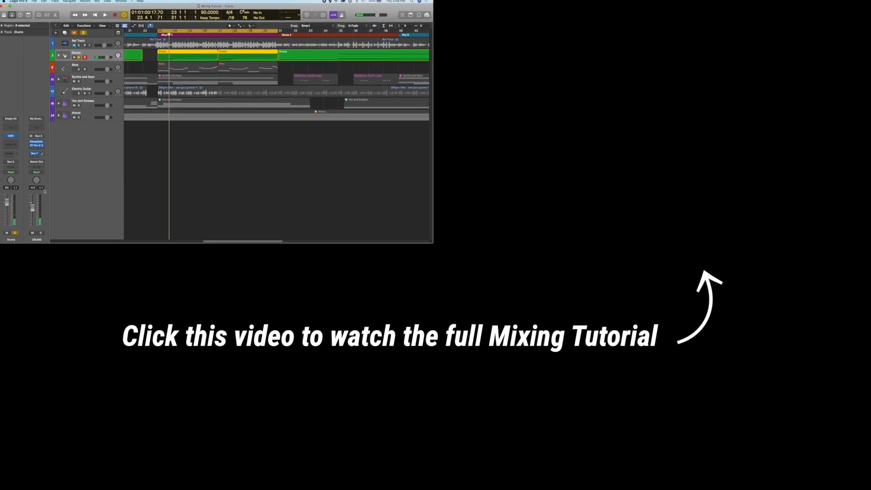
pyautogui.press('space')
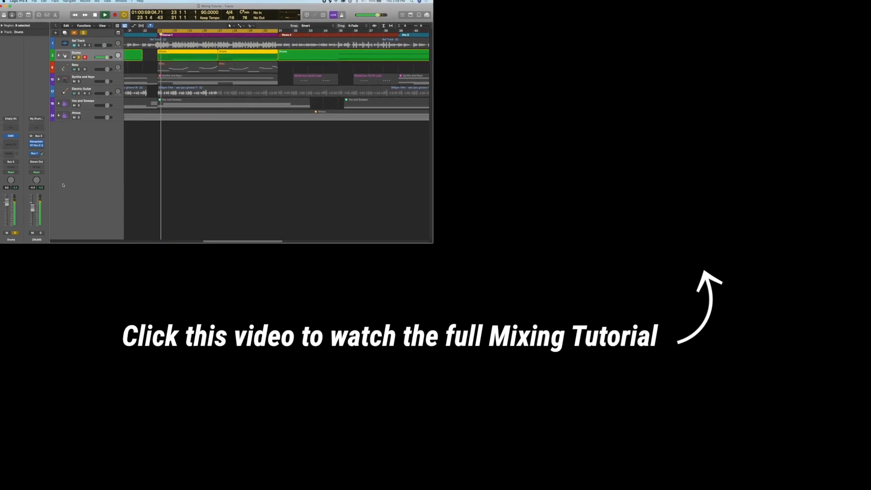